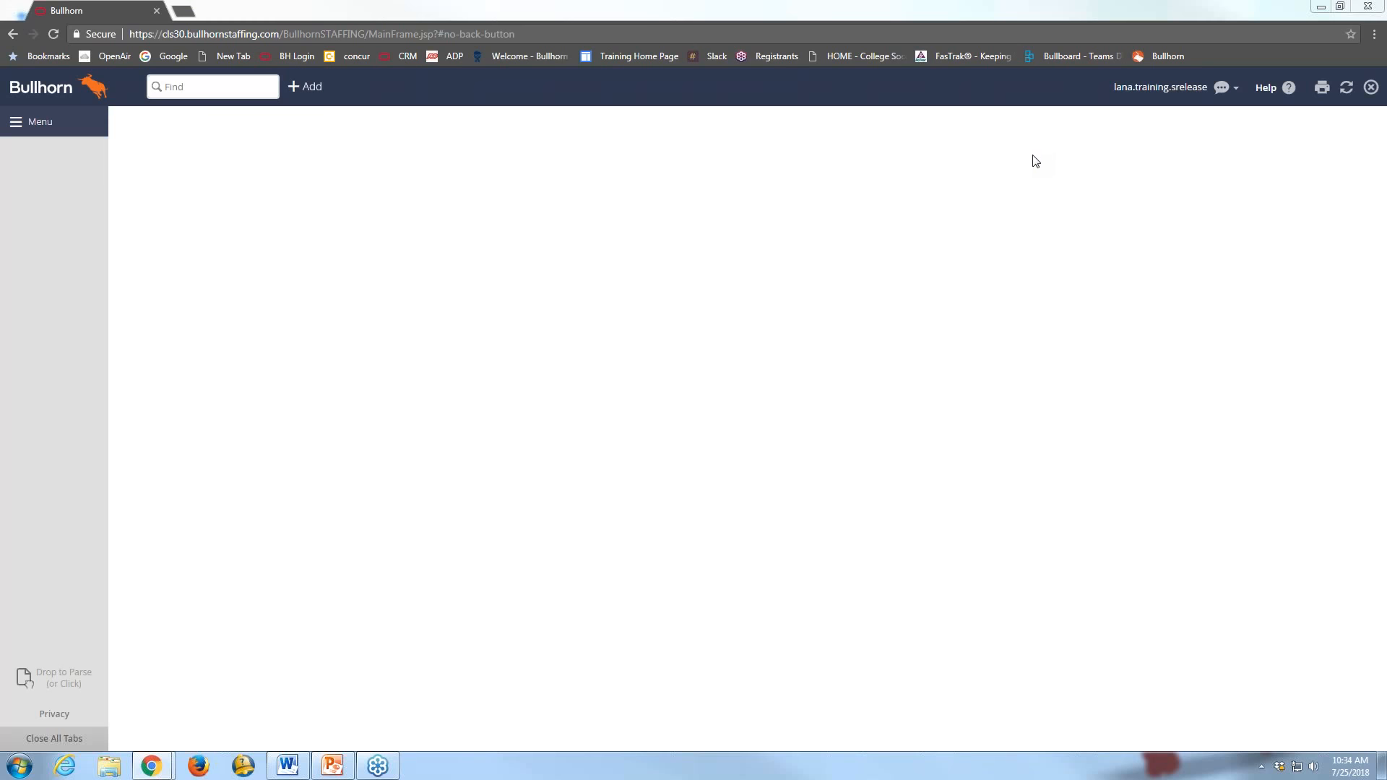
Quick-search for the candidate by full name and open their matching record
click(217, 87)
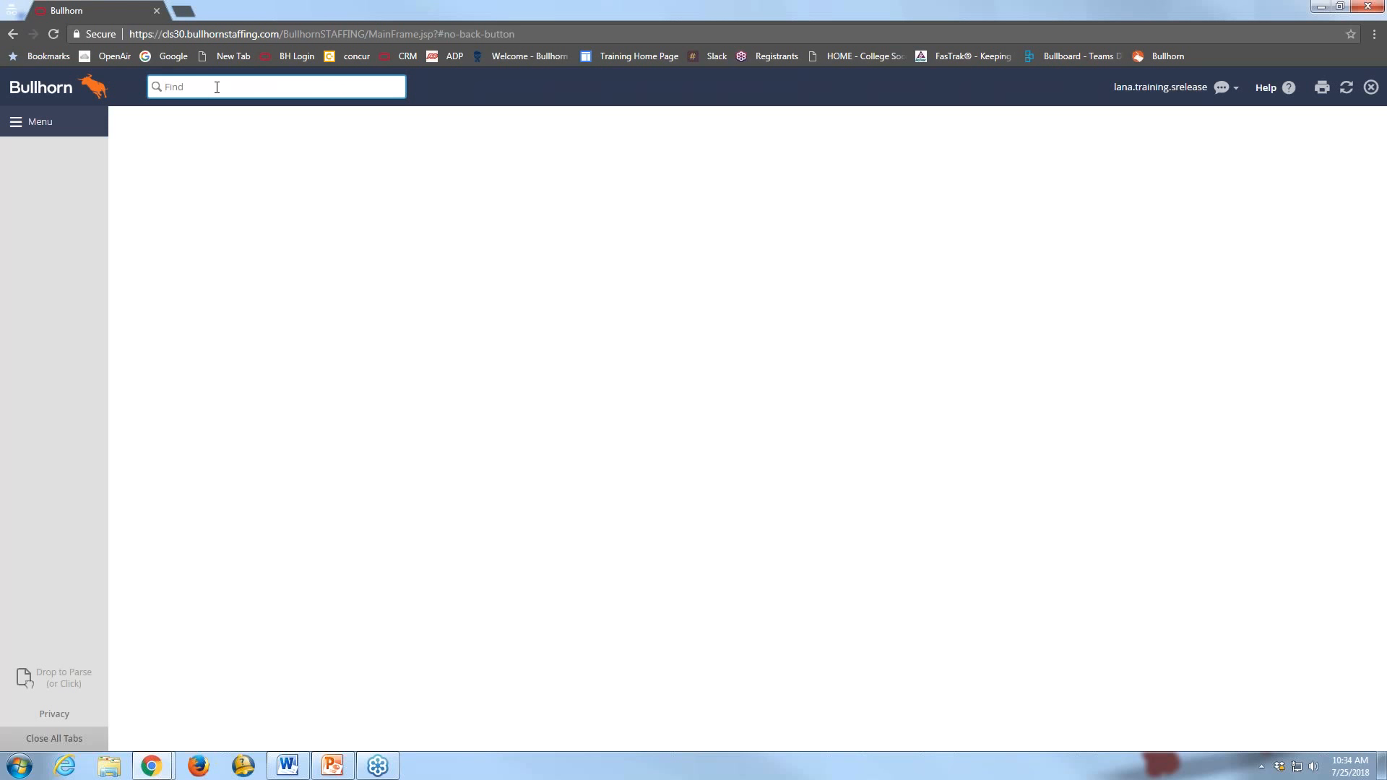
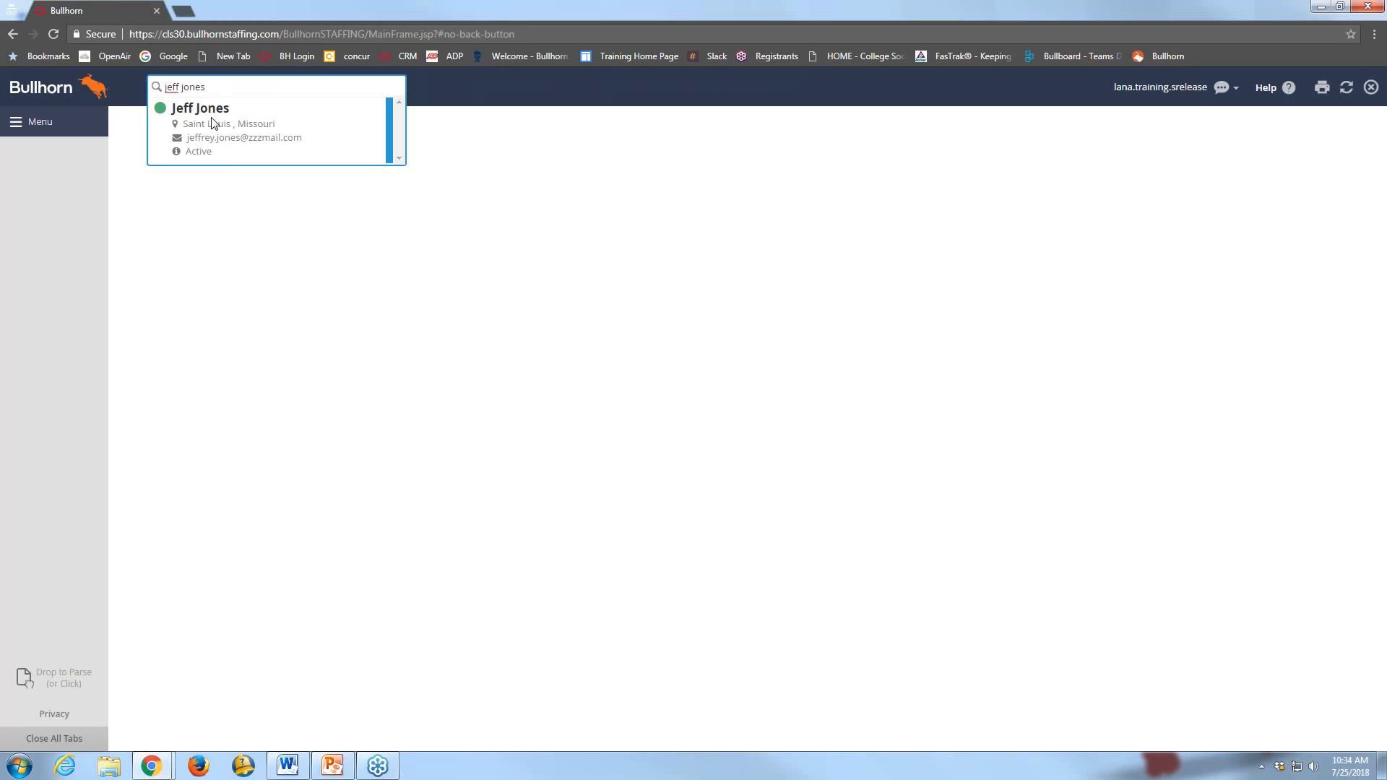
click(214, 123)
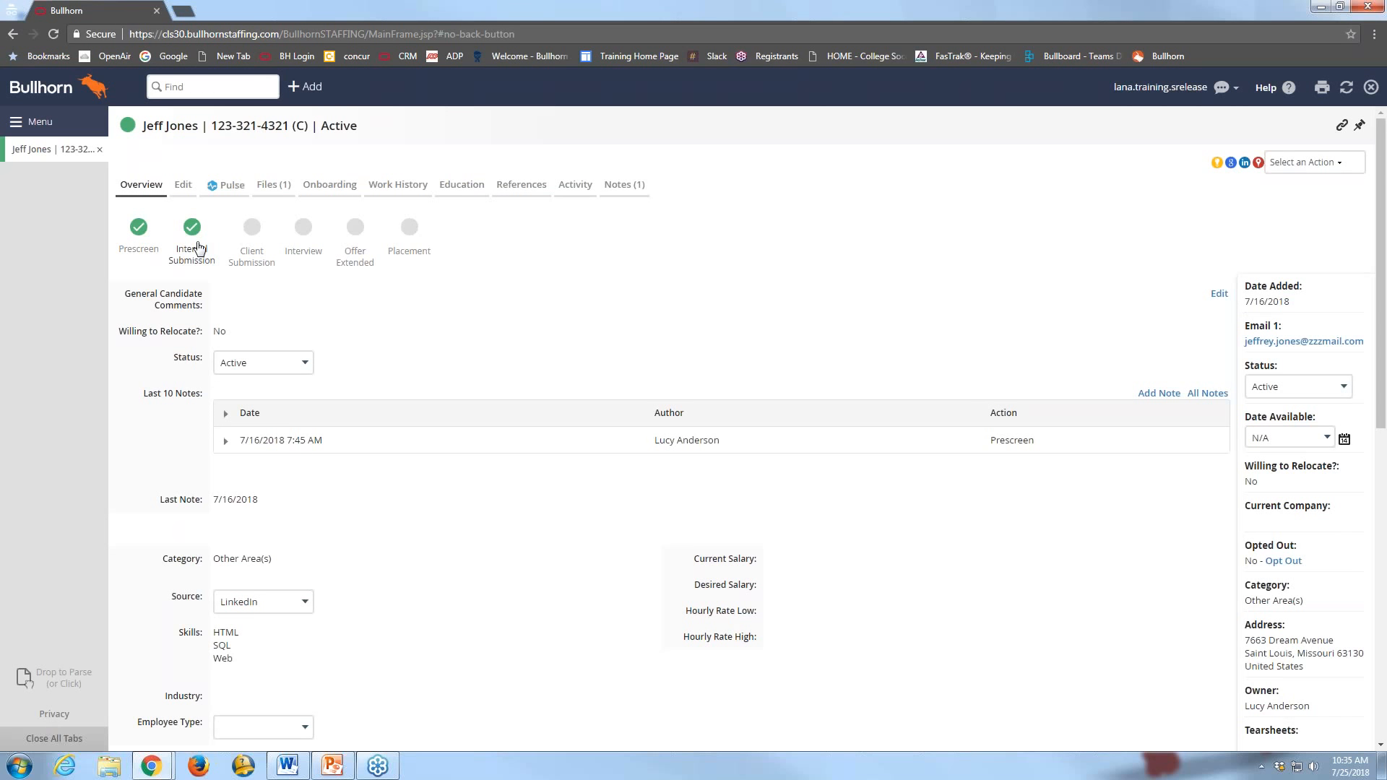
On the Files tab, select the Original Resume .docx and open the Select an Action list
click(271, 190)
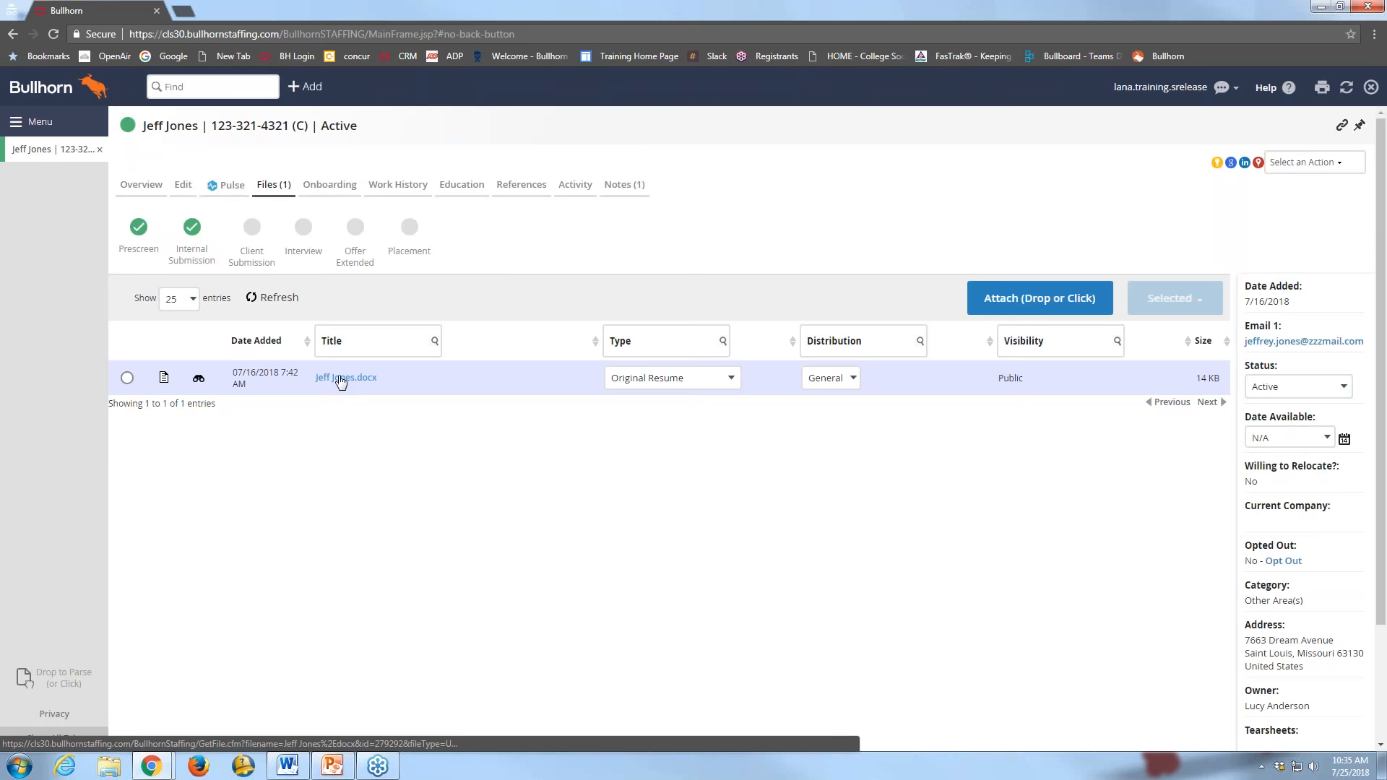
click(128, 379)
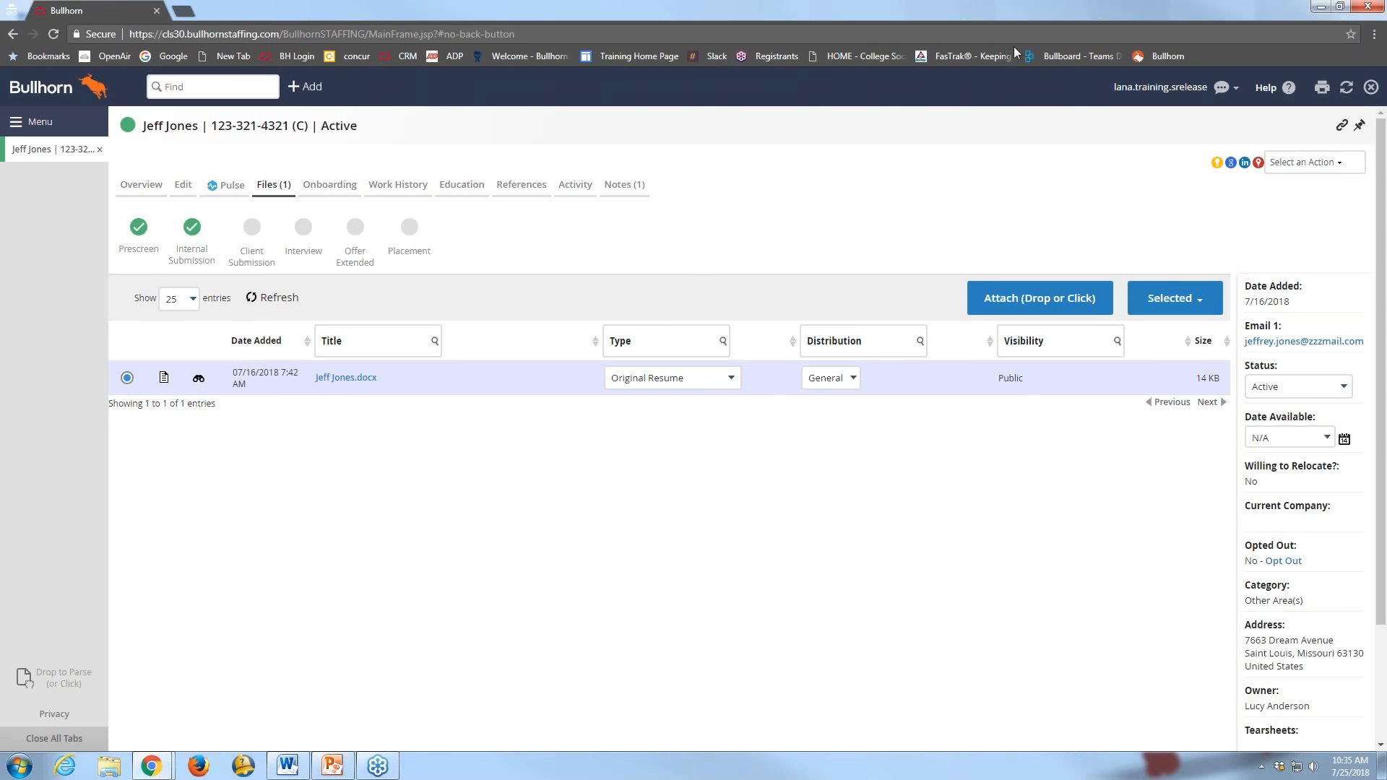
click(1298, 164)
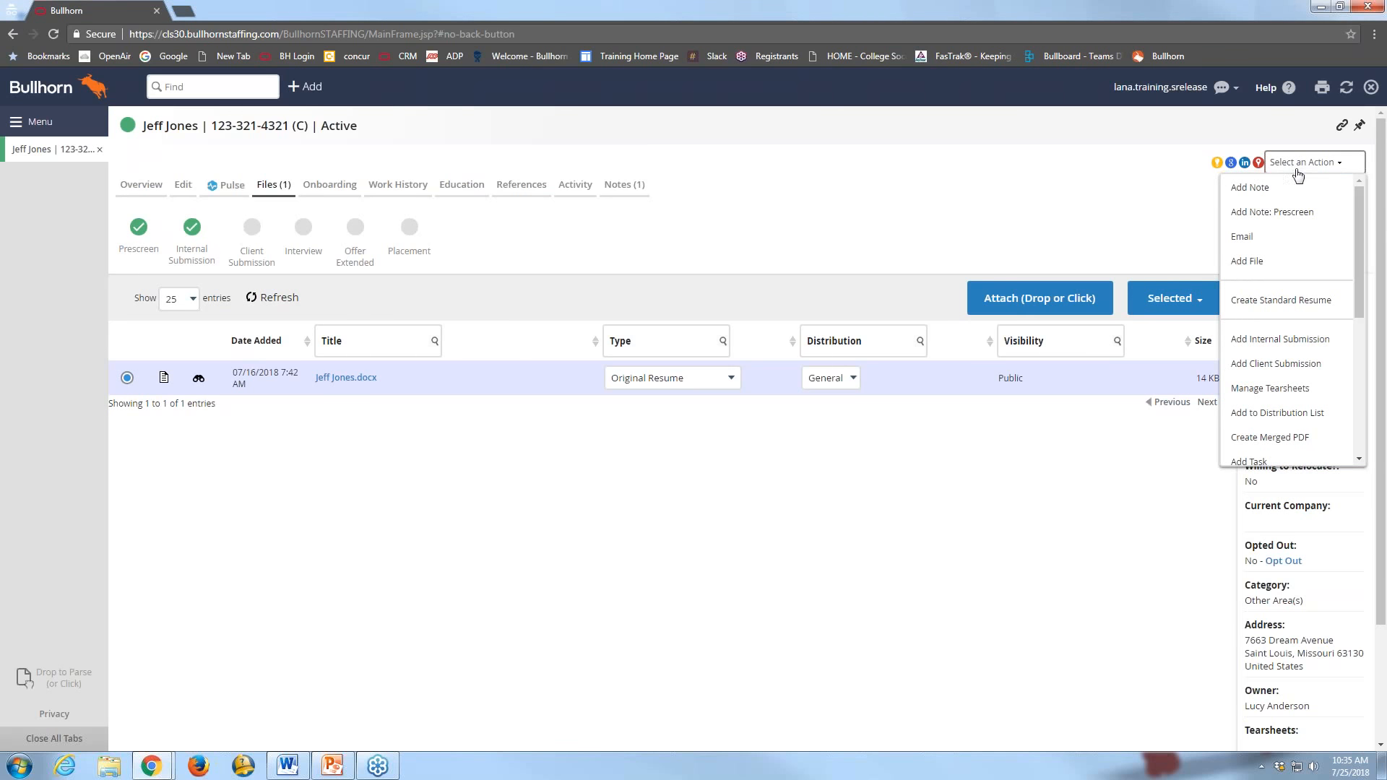
Generate the ACME STAFFING, INC. standard resume for the candidate and restore the browser window
click(1275, 306)
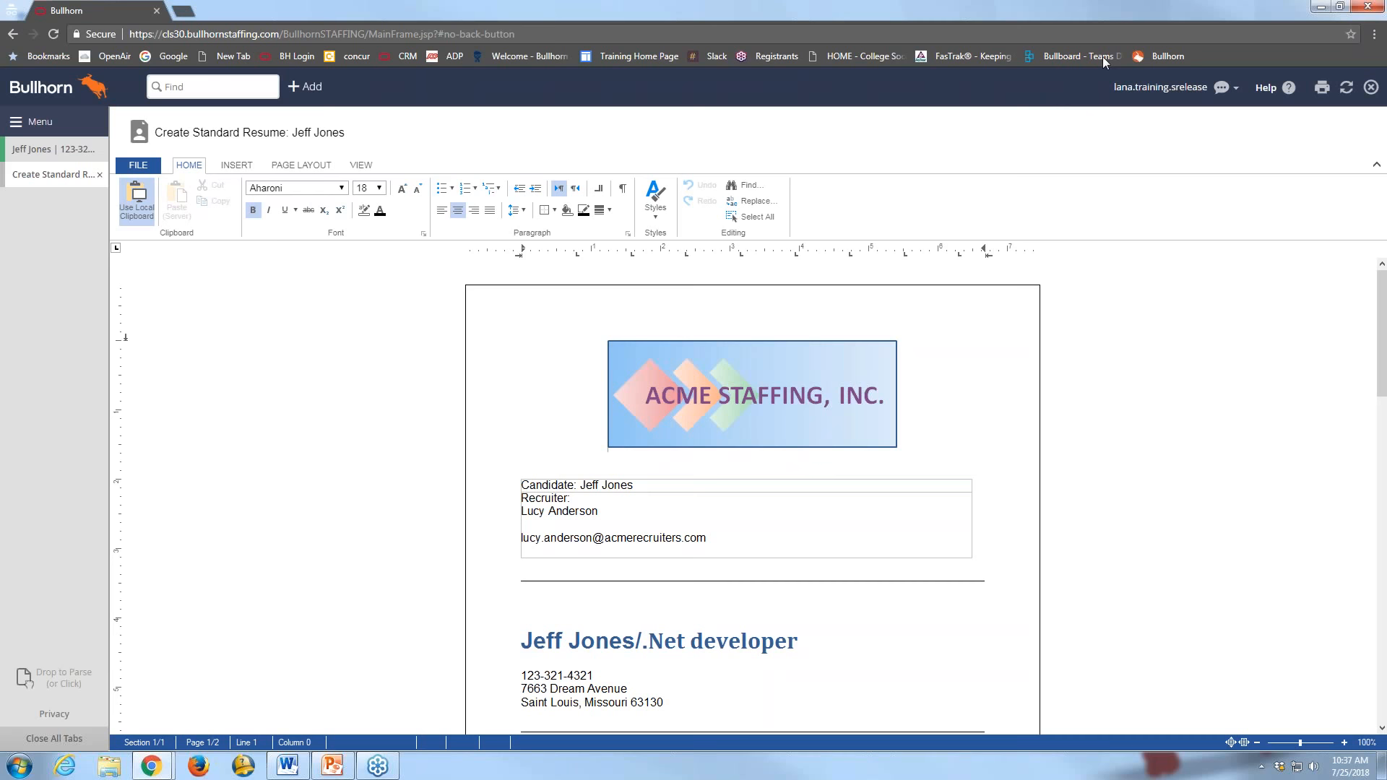
double_click(1112, 10)
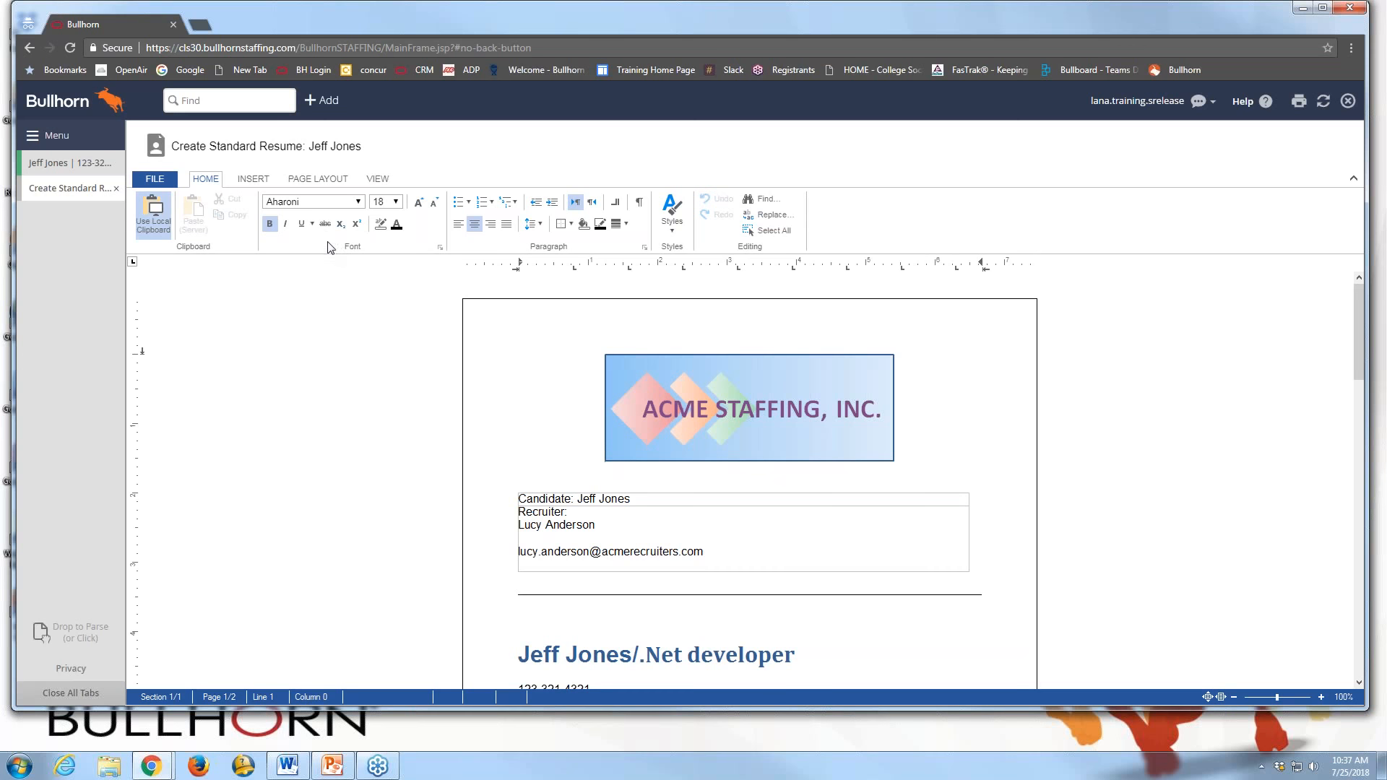
Save As the resume, adding 'Formatted' to the name, as Word .docx, Formatted Resume, General distribution
click(153, 182)
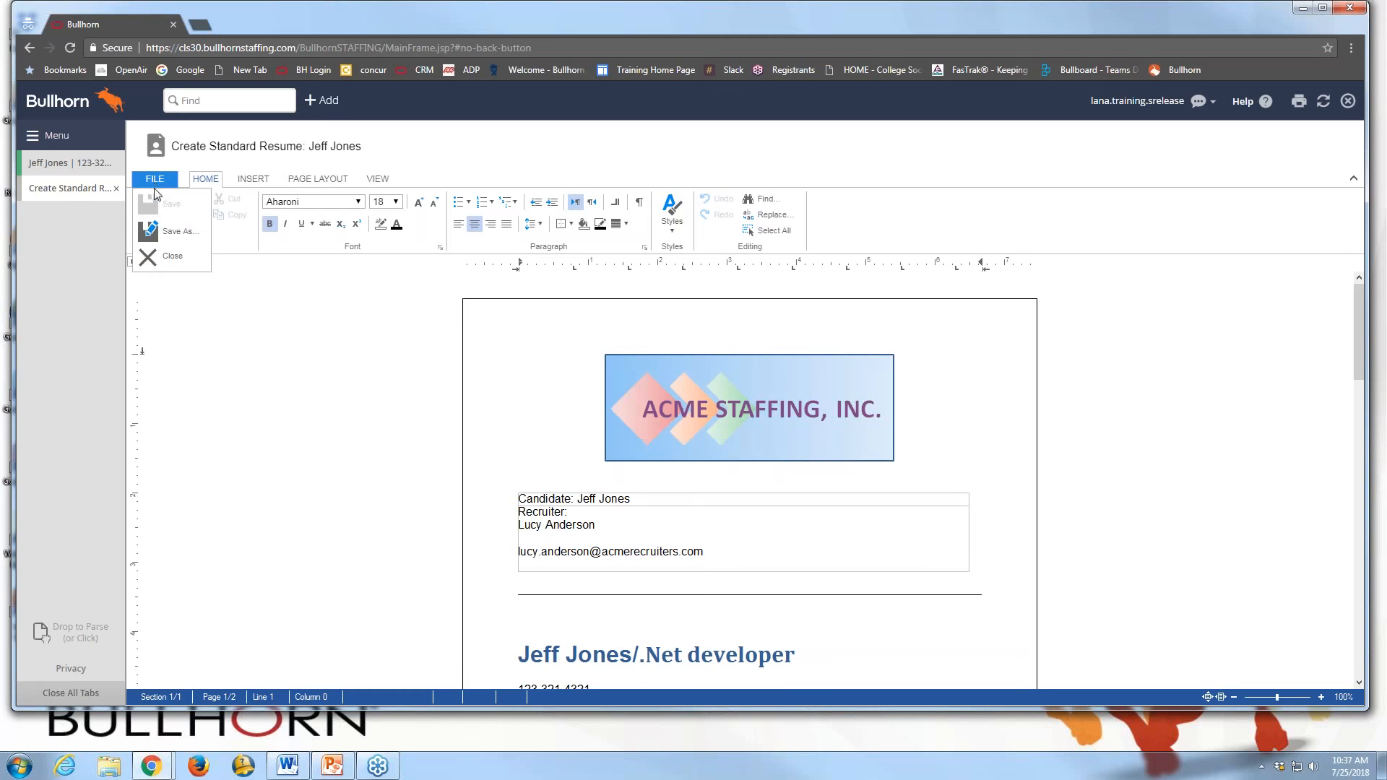
click(158, 234)
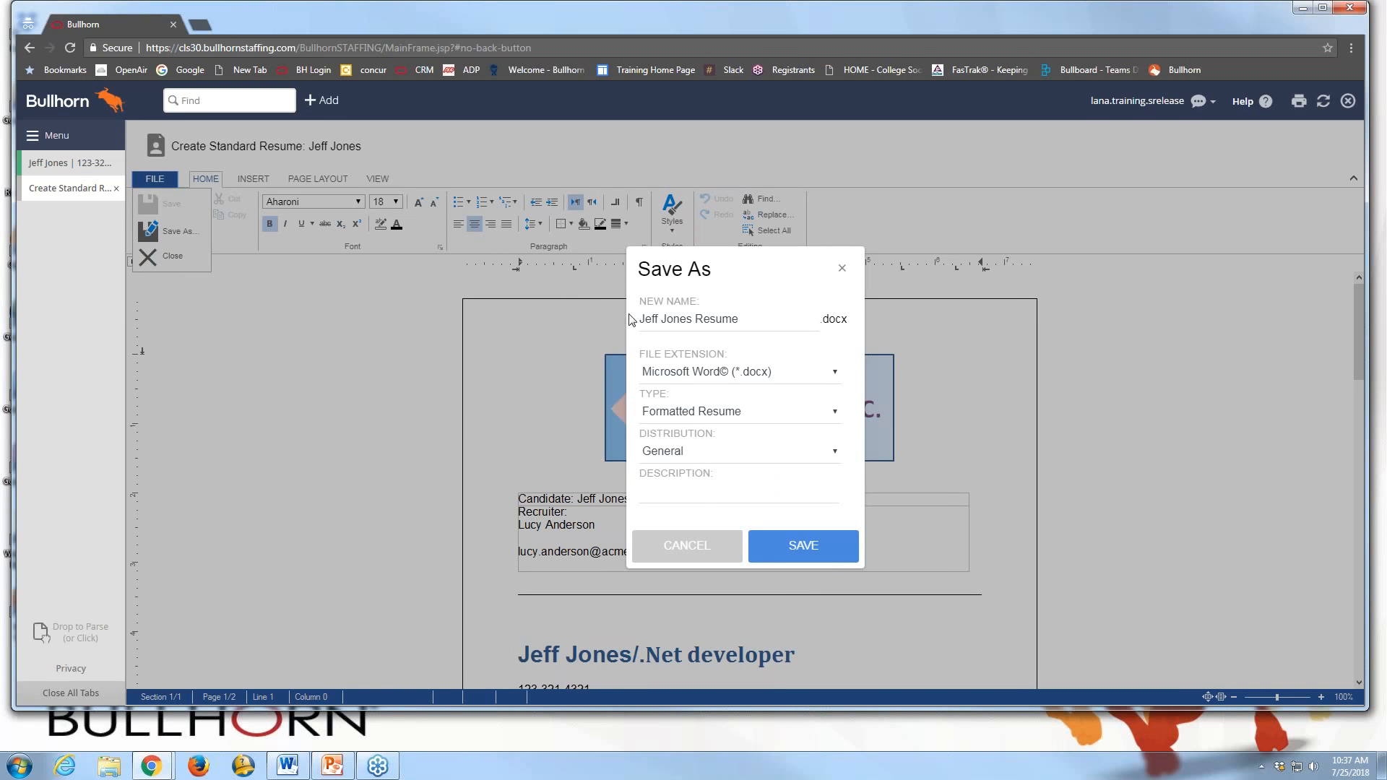
click(696, 318)
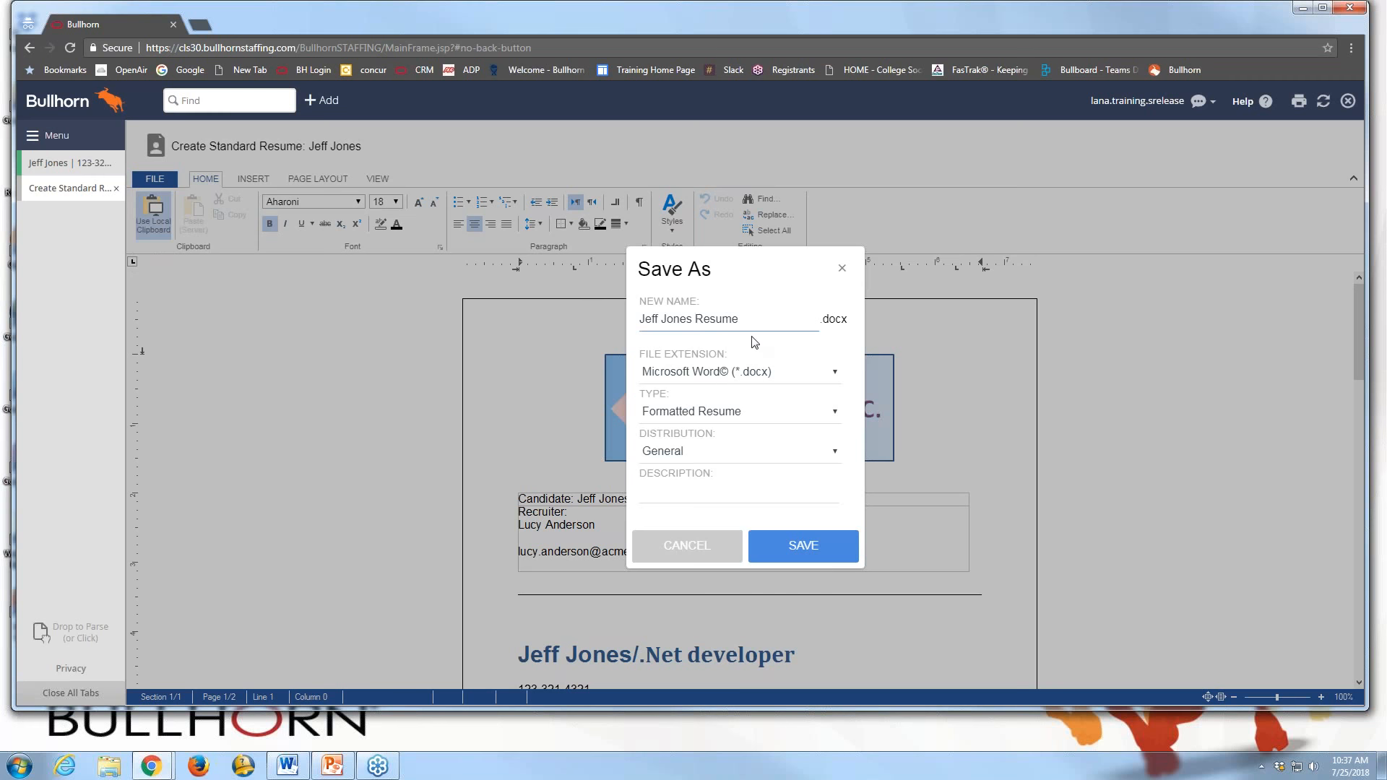
text(Formatted)
click(835, 374)
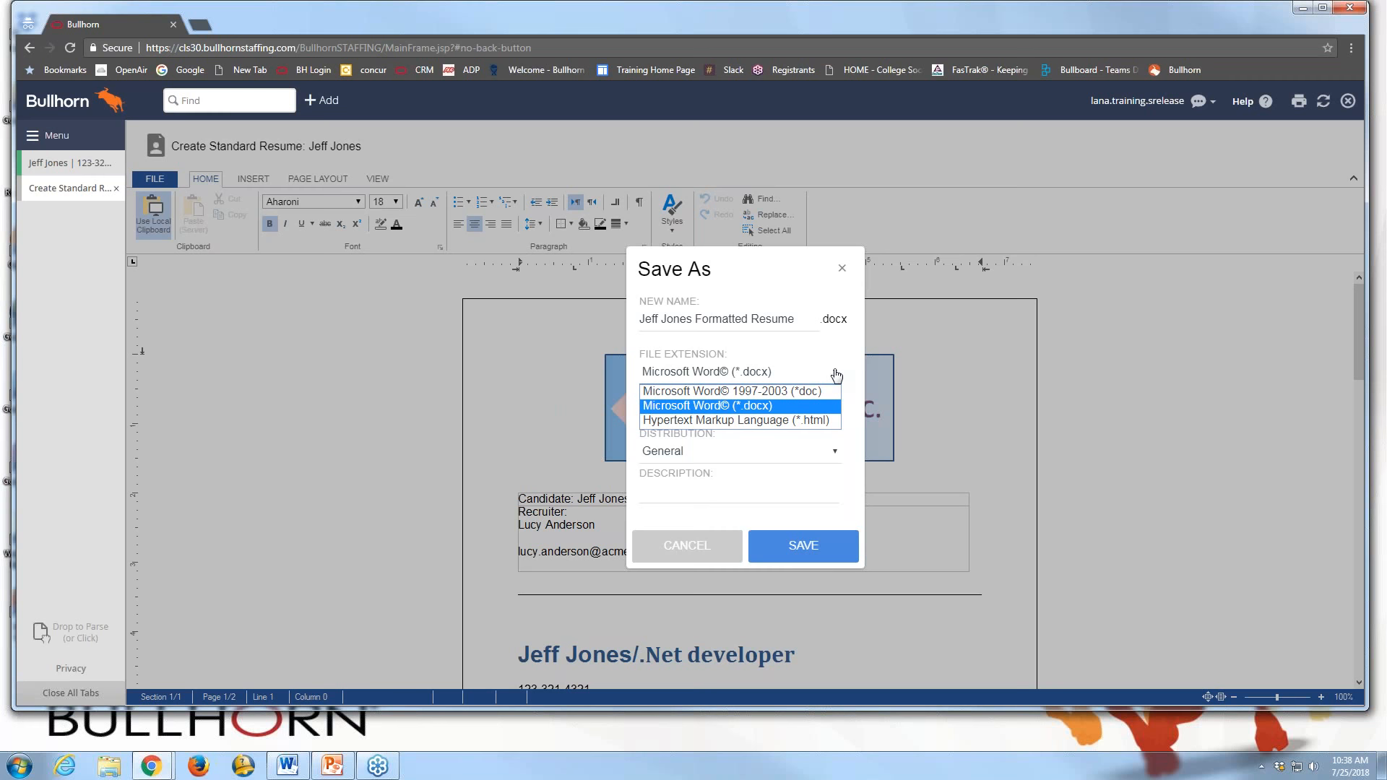
click(969, 398)
click(152, 182)
click(154, 240)
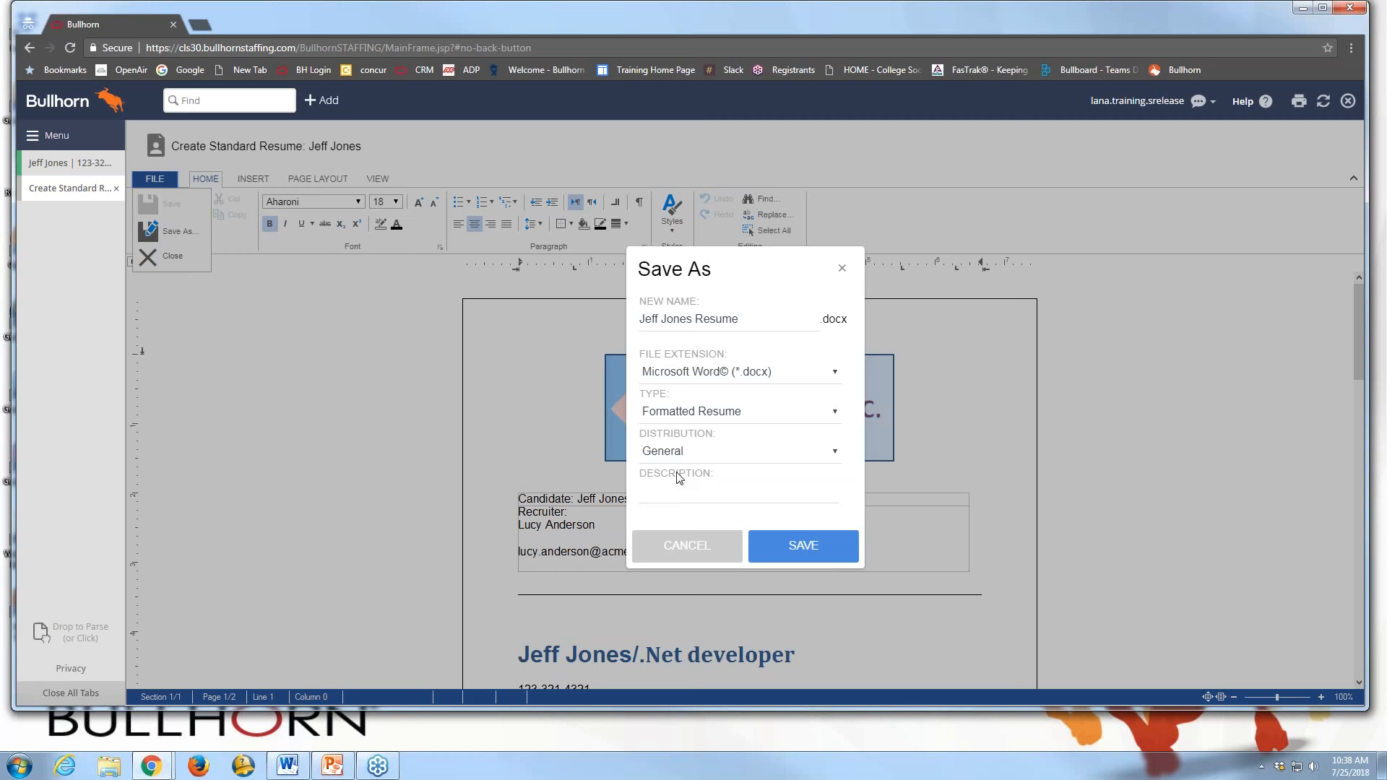
click(791, 560)
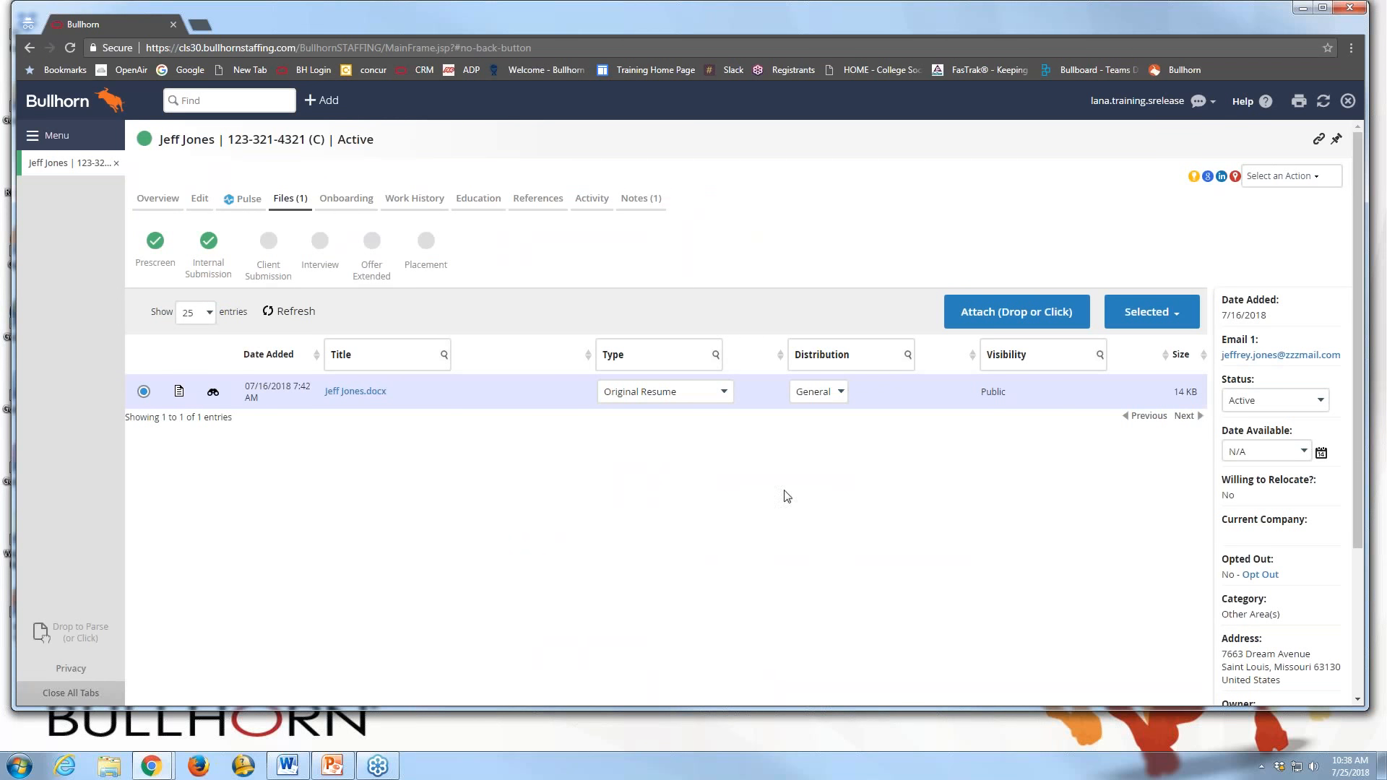
Refresh the Files list, select the new 18 KB resume .docx, and open its Selected actions
click(1324, 103)
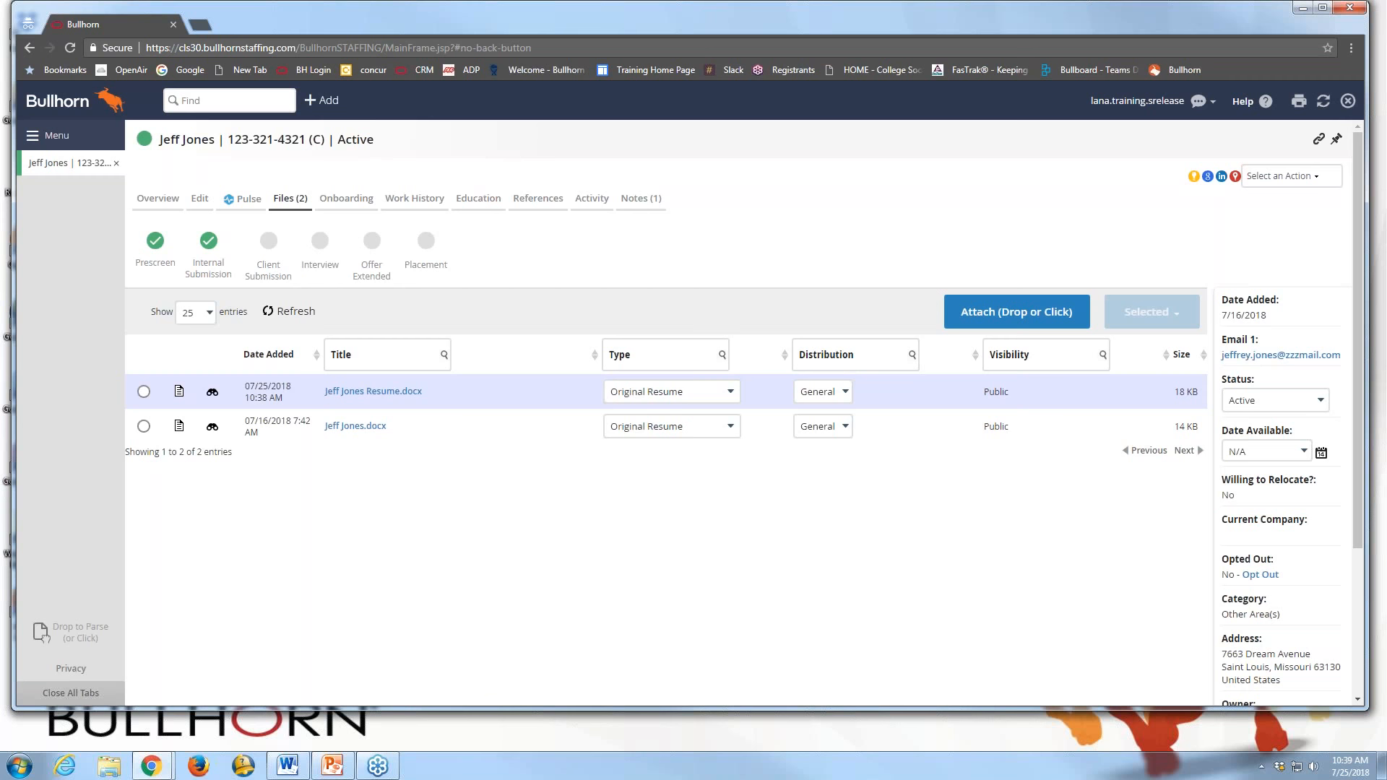
click(144, 392)
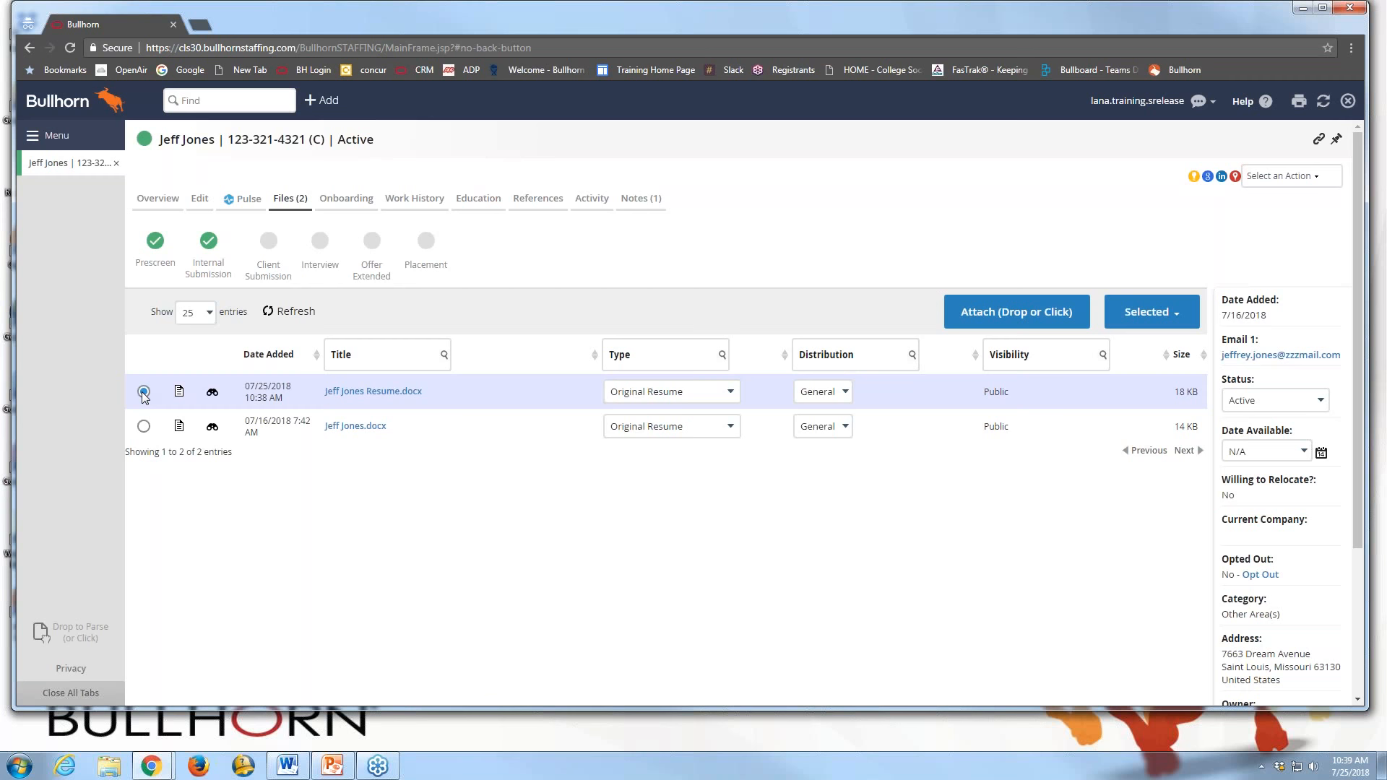
click(1159, 317)
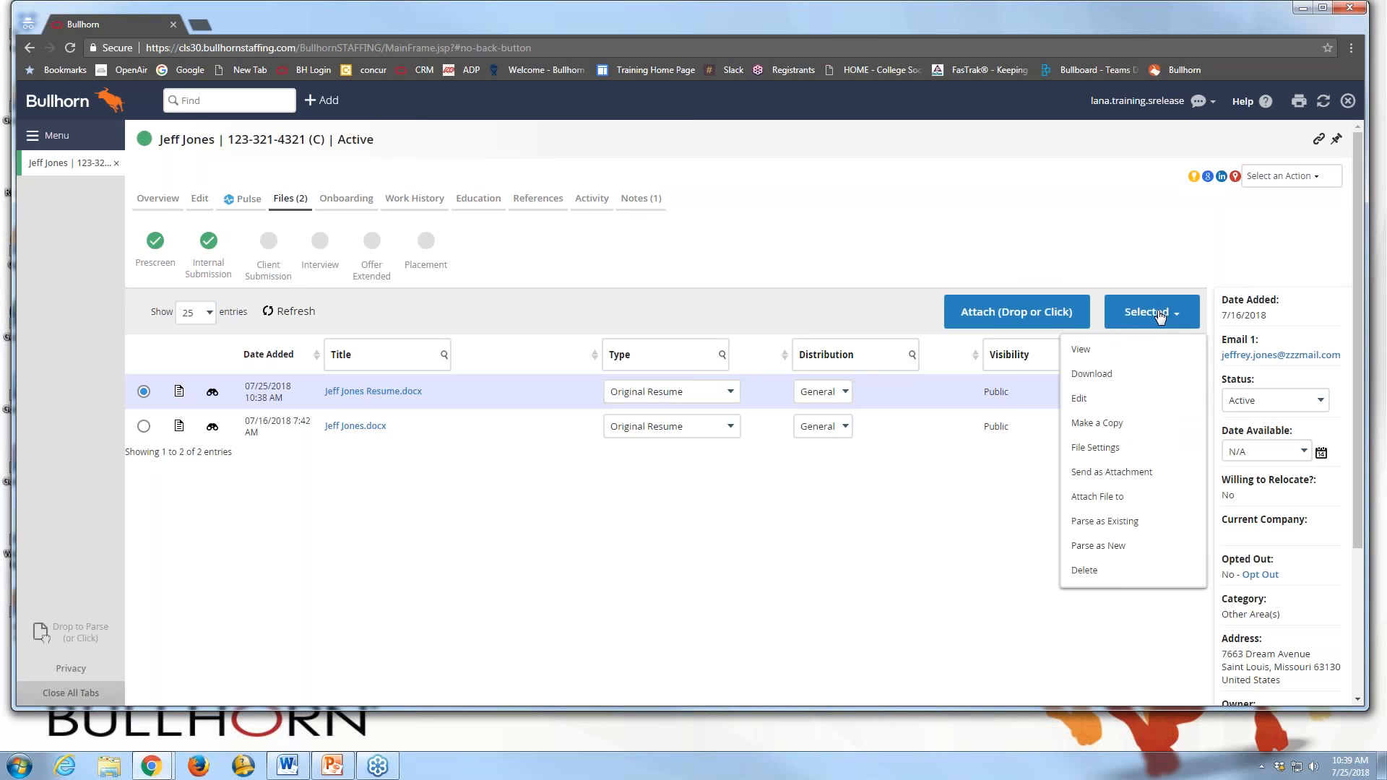
Open the new resume and save a PDF copy typed Original Resume with General distribution
click(1094, 400)
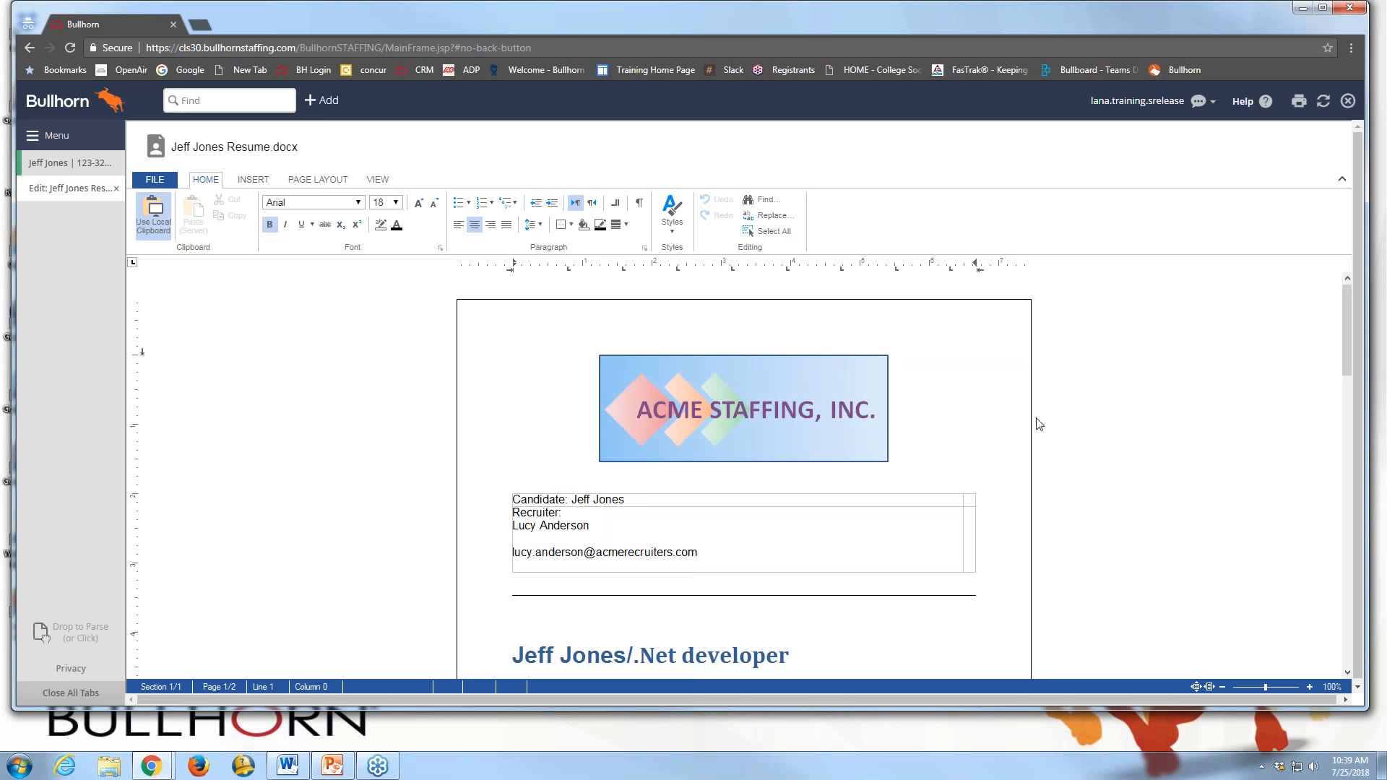
click(156, 182)
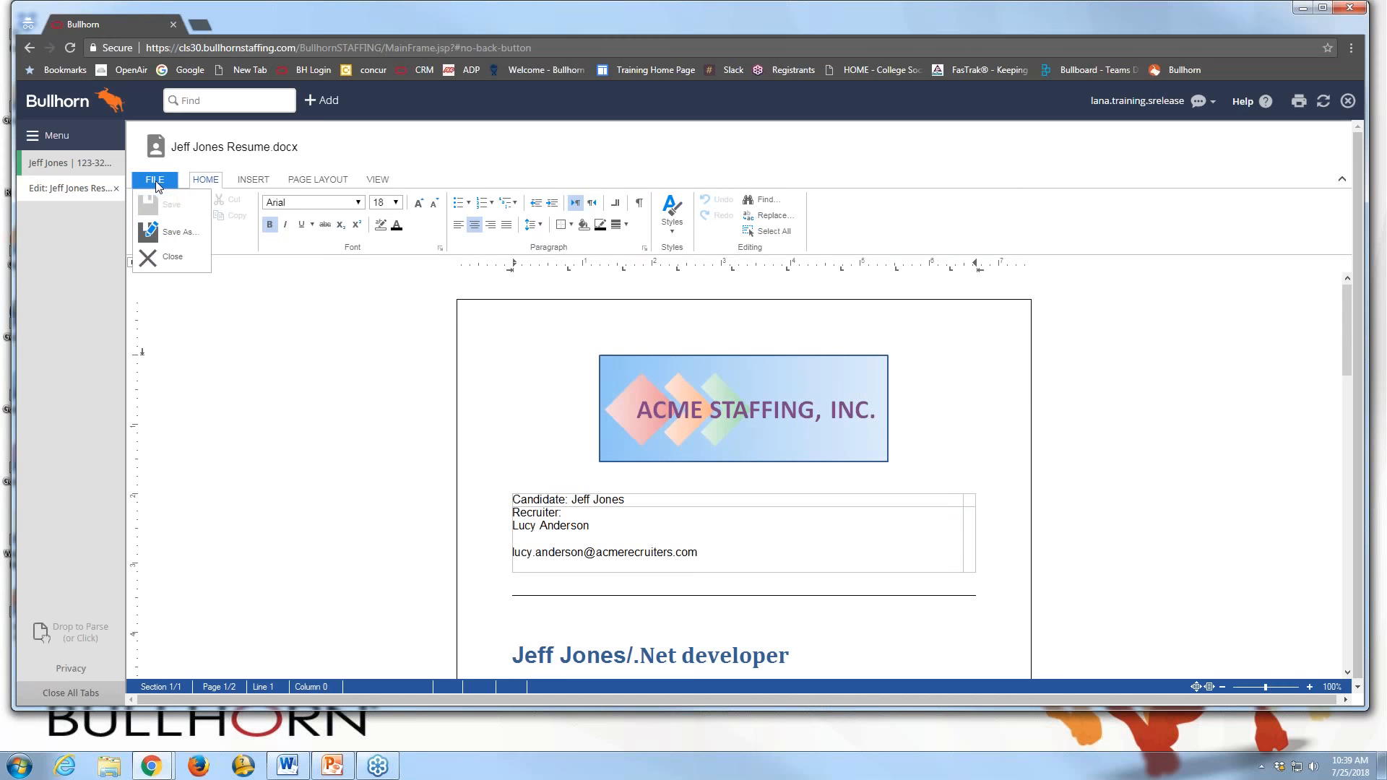
click(161, 233)
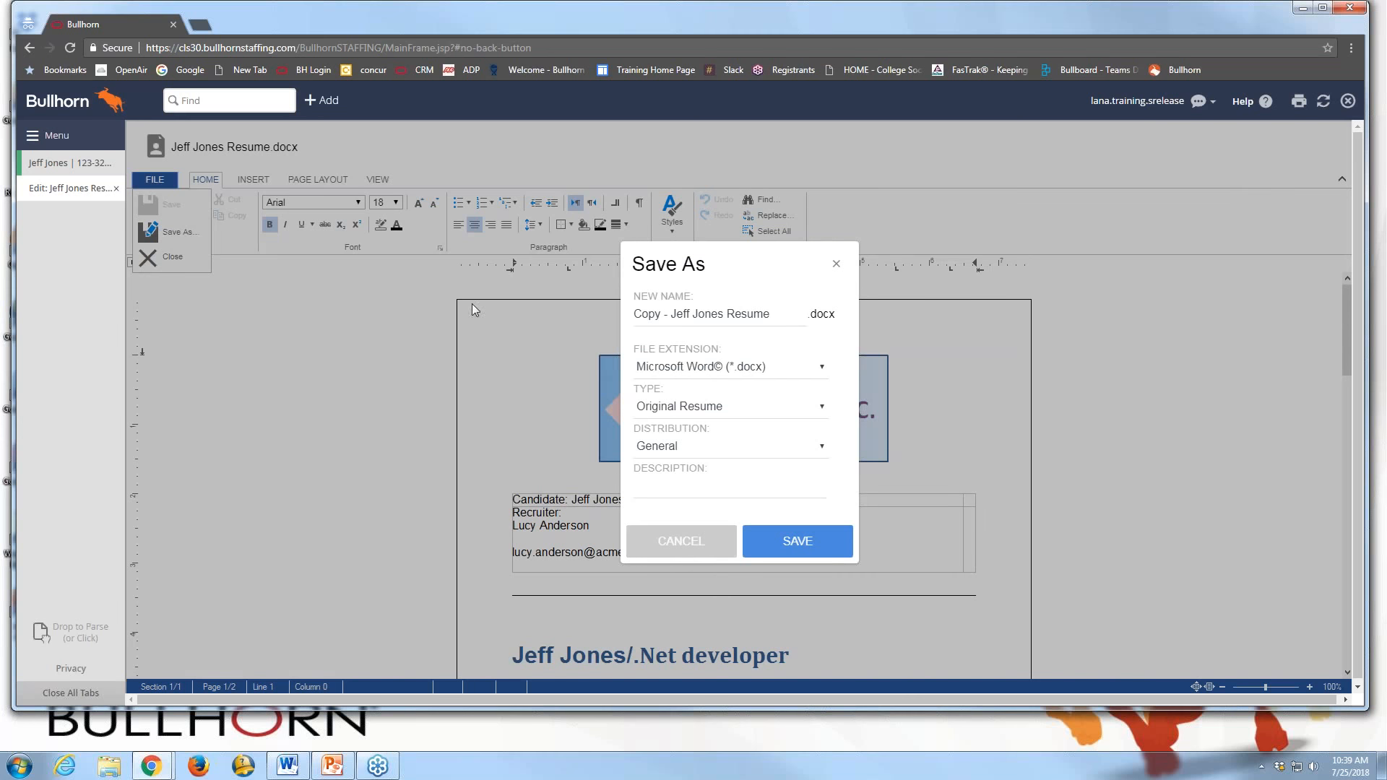
click(786, 366)
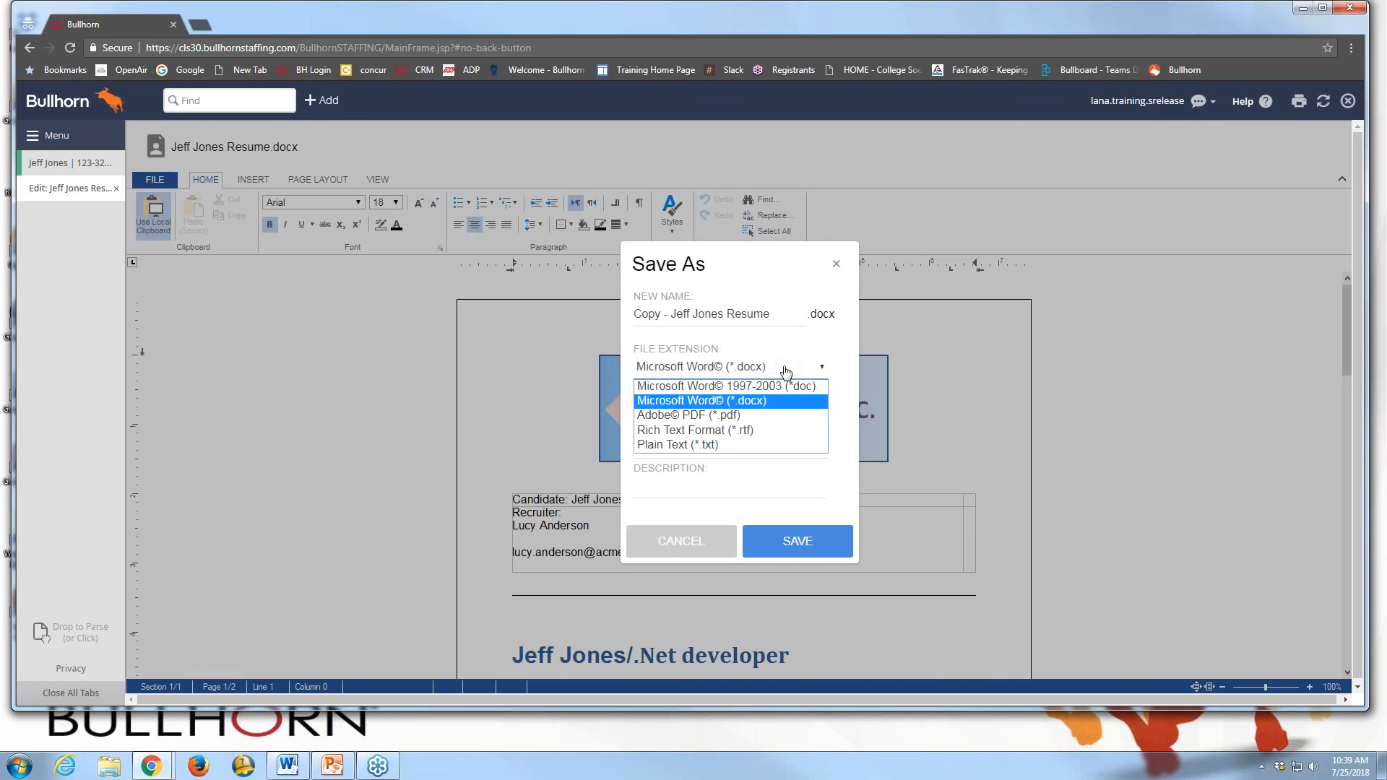
click(714, 416)
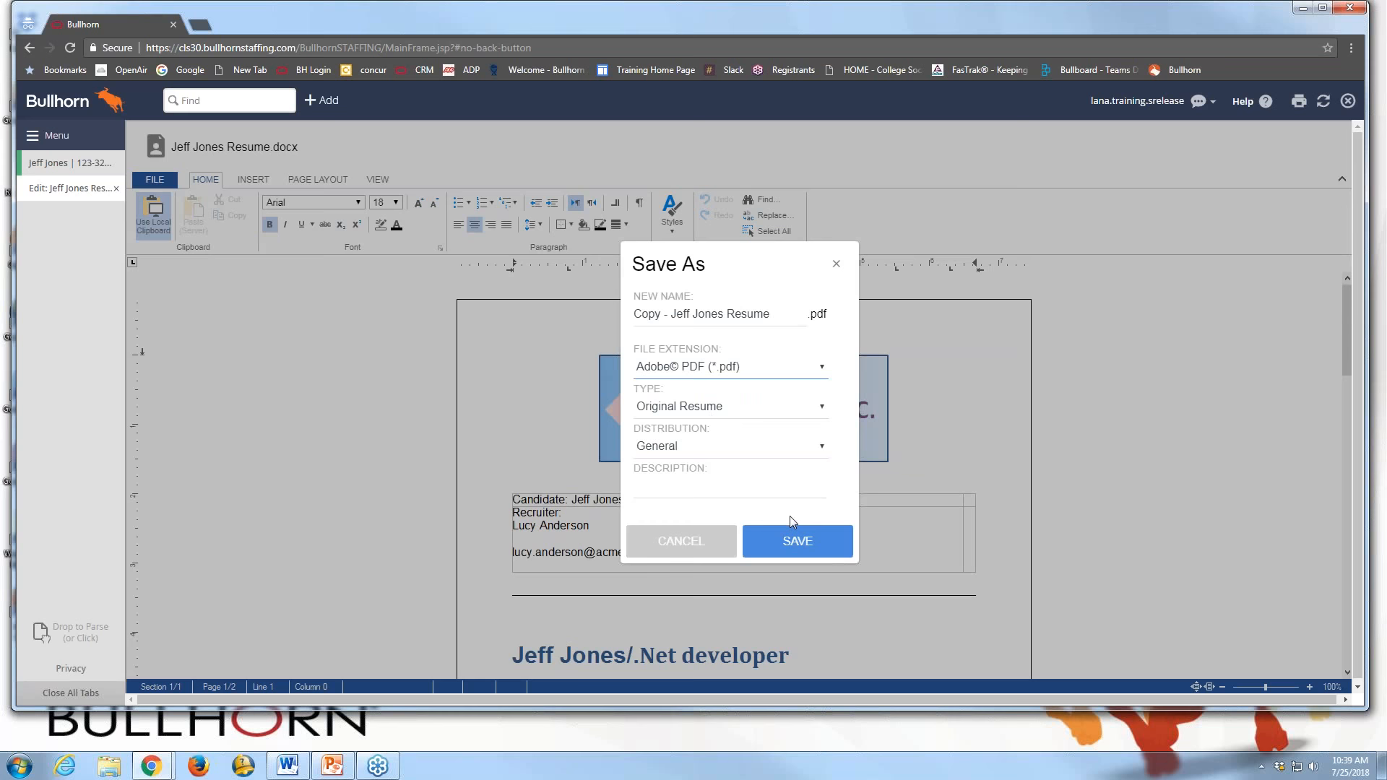
click(796, 543)
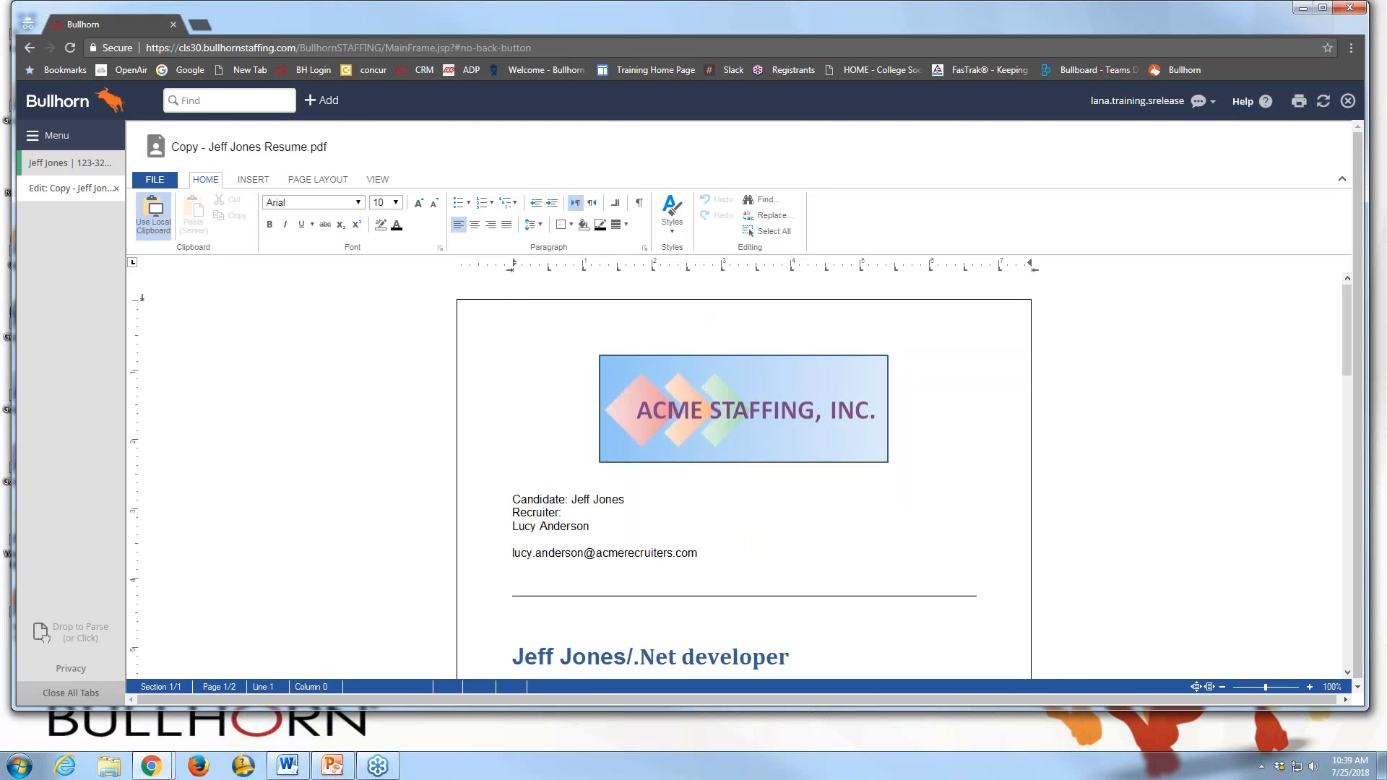
Return to the candidate record and refresh Files to list the 81 KB PDF resume
click(86, 172)
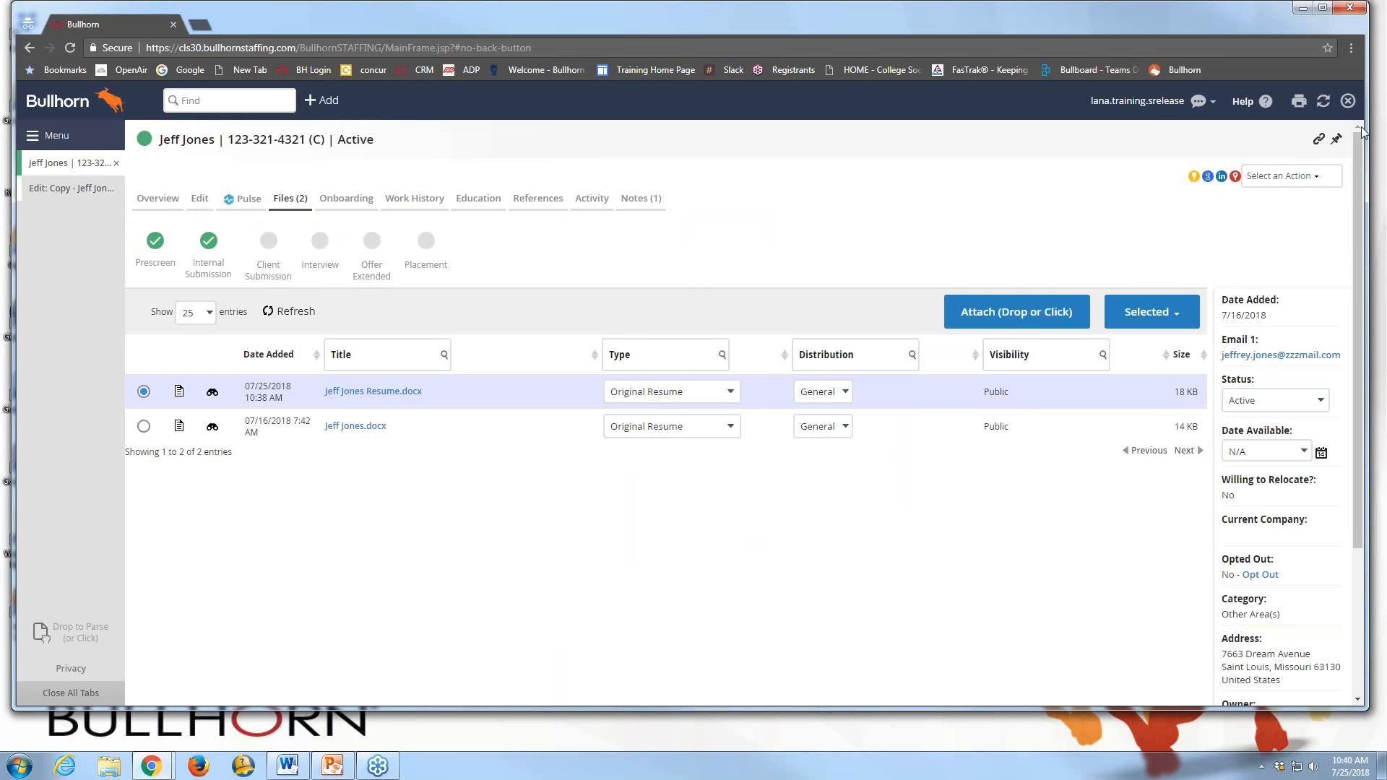
click(1324, 102)
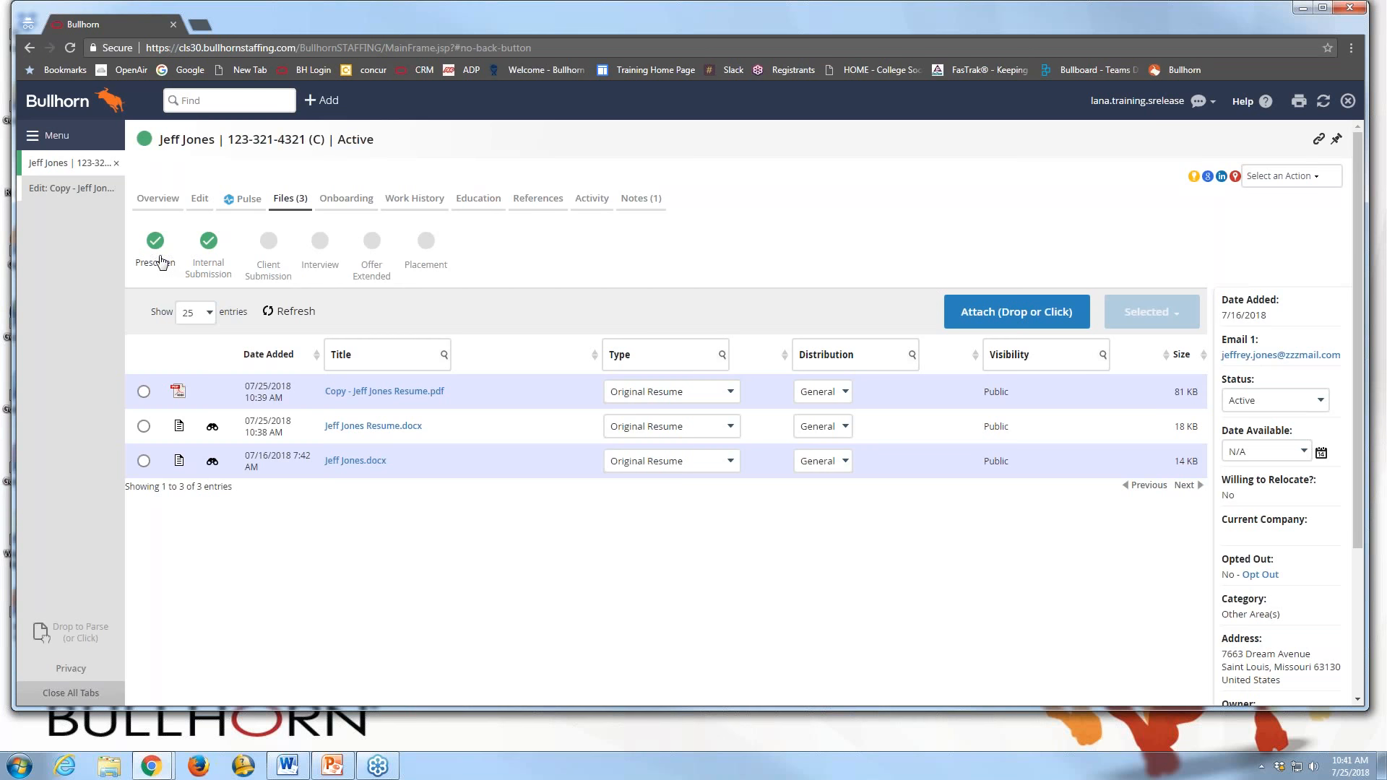
From the candidate's Internal Submissions, open job '# 114982 - .Net Developer'
click(209, 242)
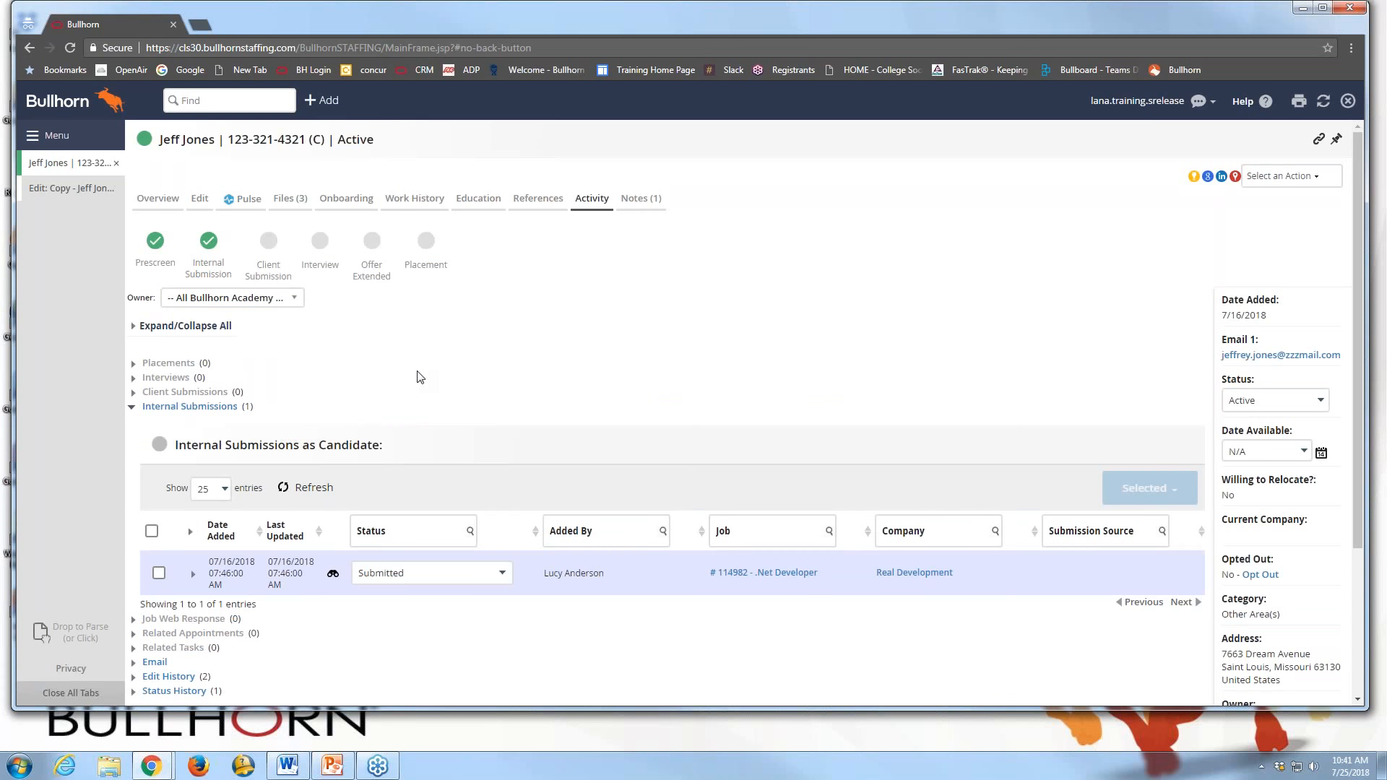
scroll(420, 377, down, 1)
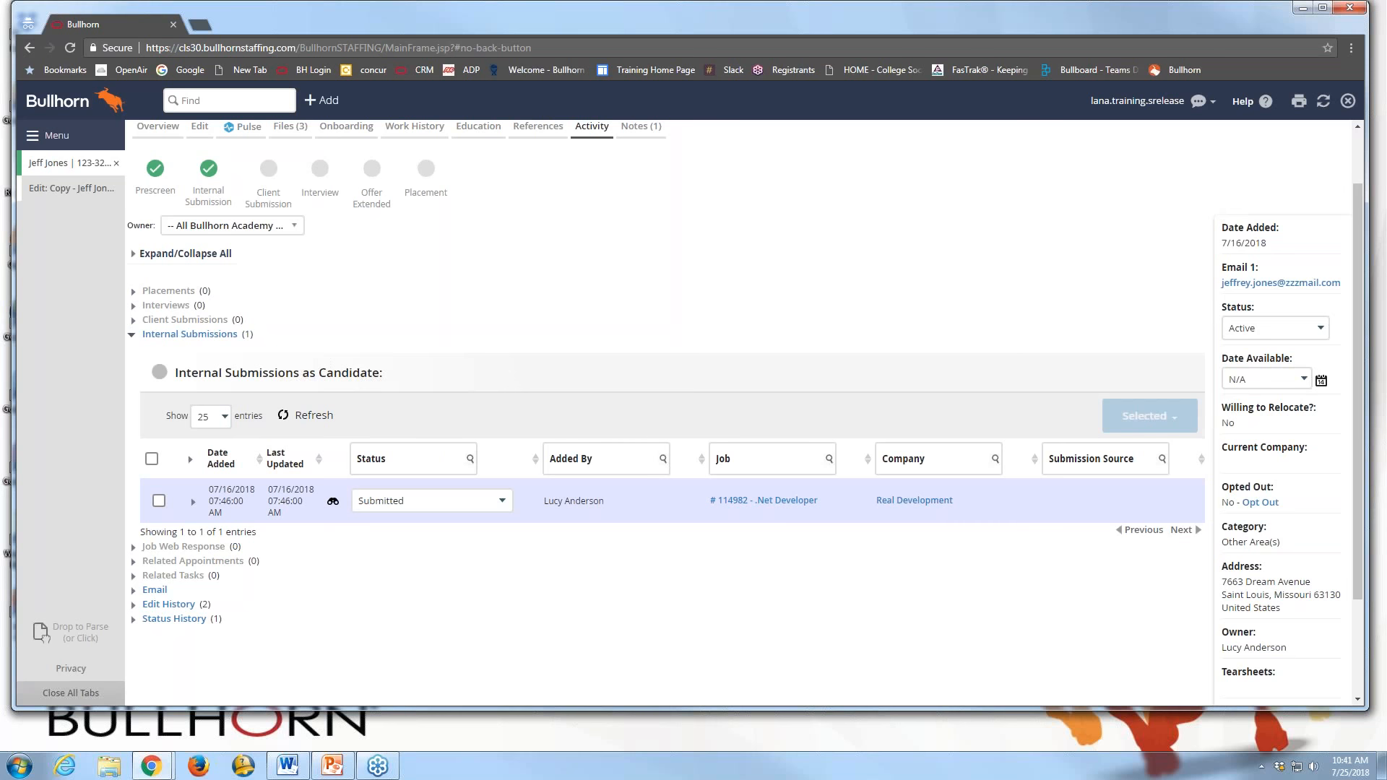
click(779, 508)
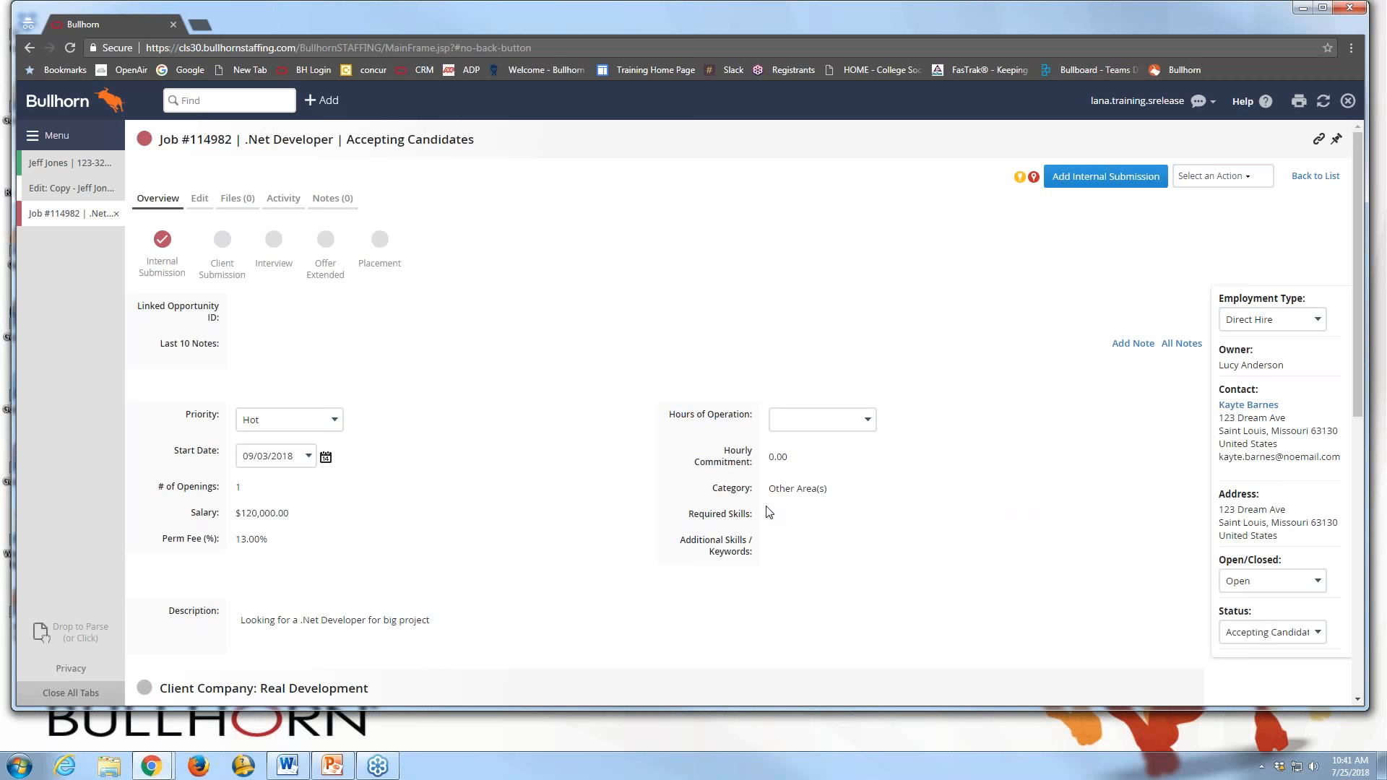
Show job #114982's internal submissions and expand the candidate's Submitted entry from 07/16/2018
click(163, 249)
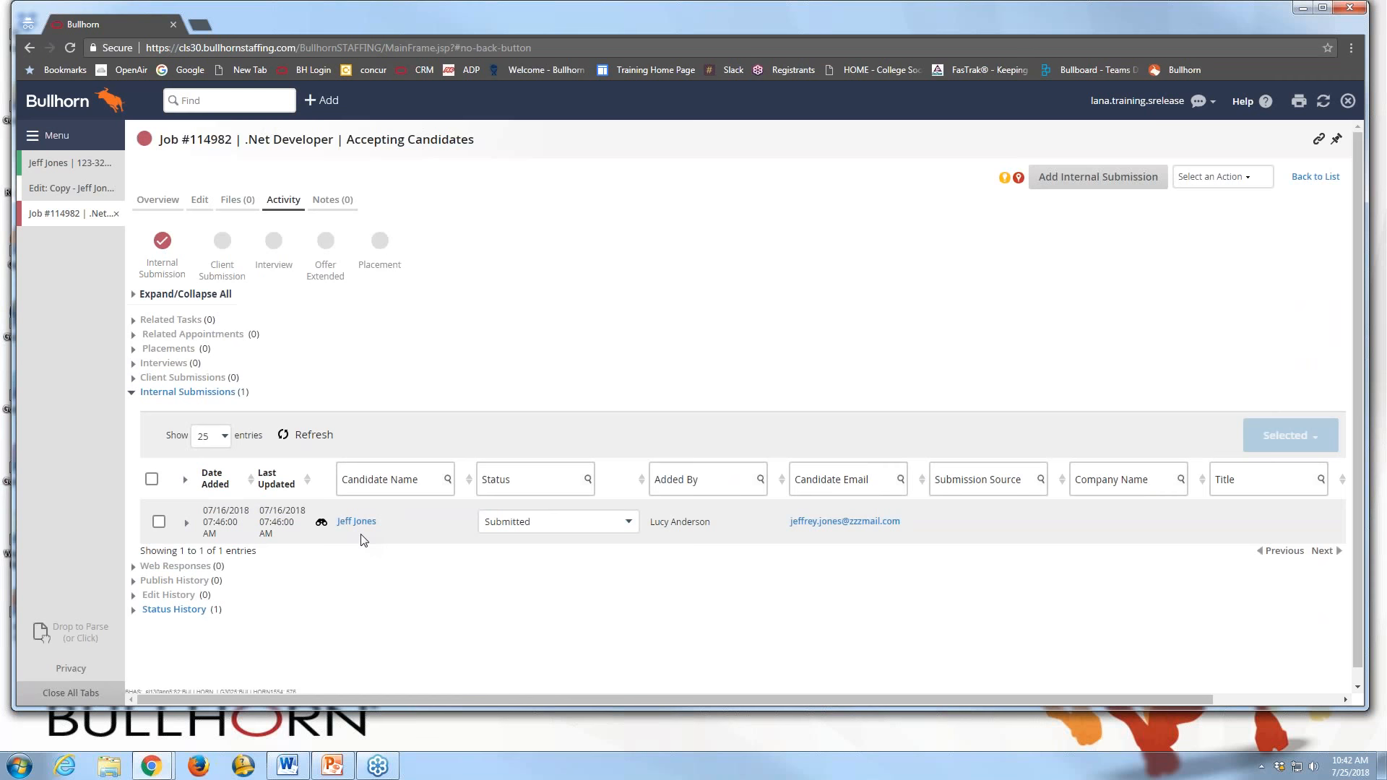
click(185, 523)
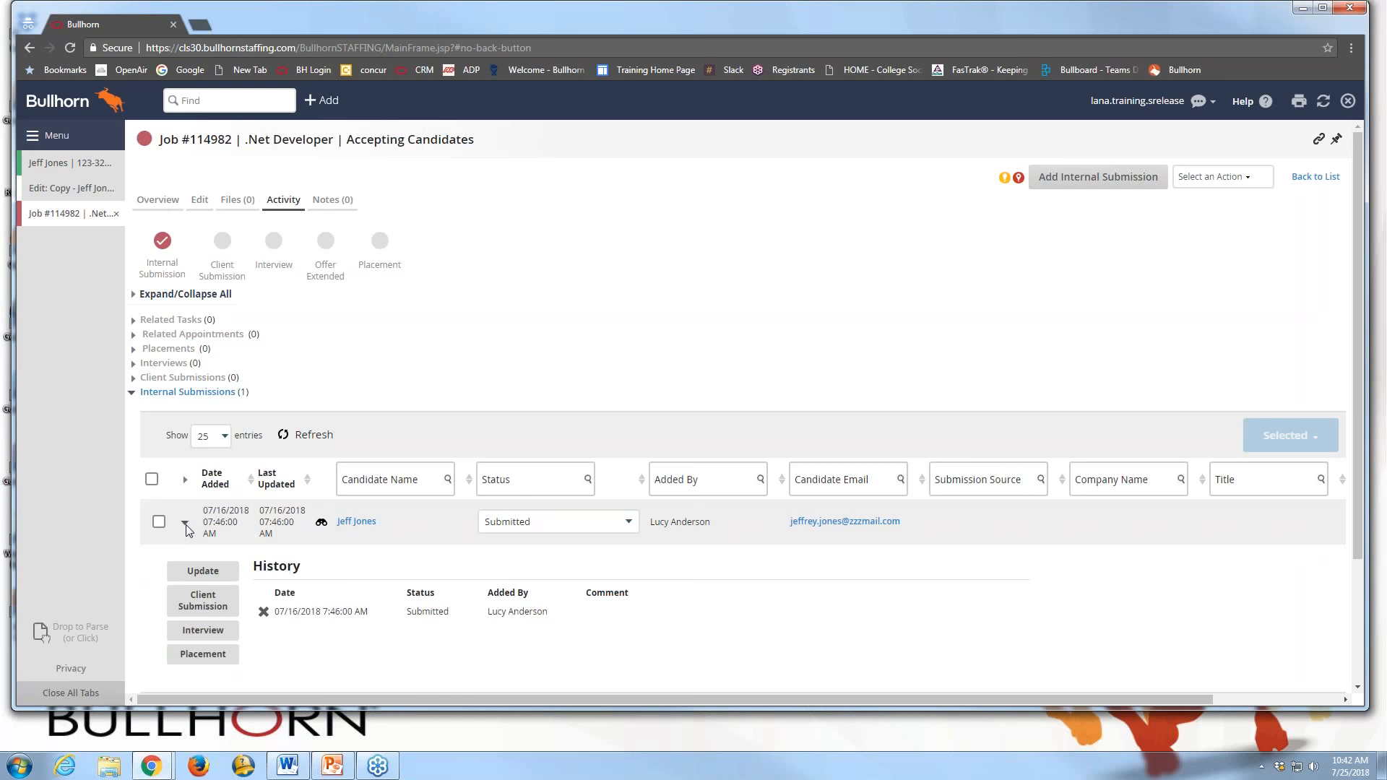
Start a Client Submission for the candidate from the expanded submission row
click(199, 586)
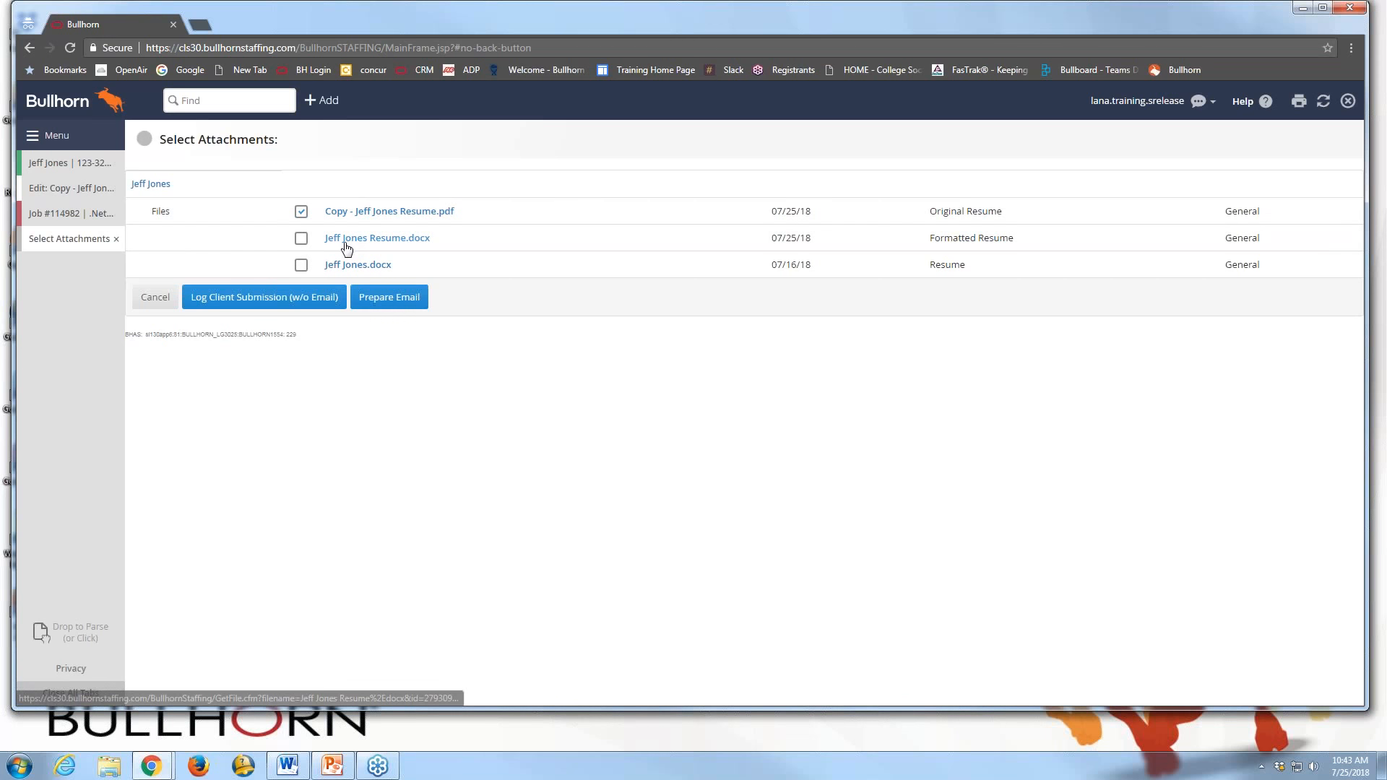
Start the resume email with a subject naming the candidate for the .Net Developer Job
click(389, 298)
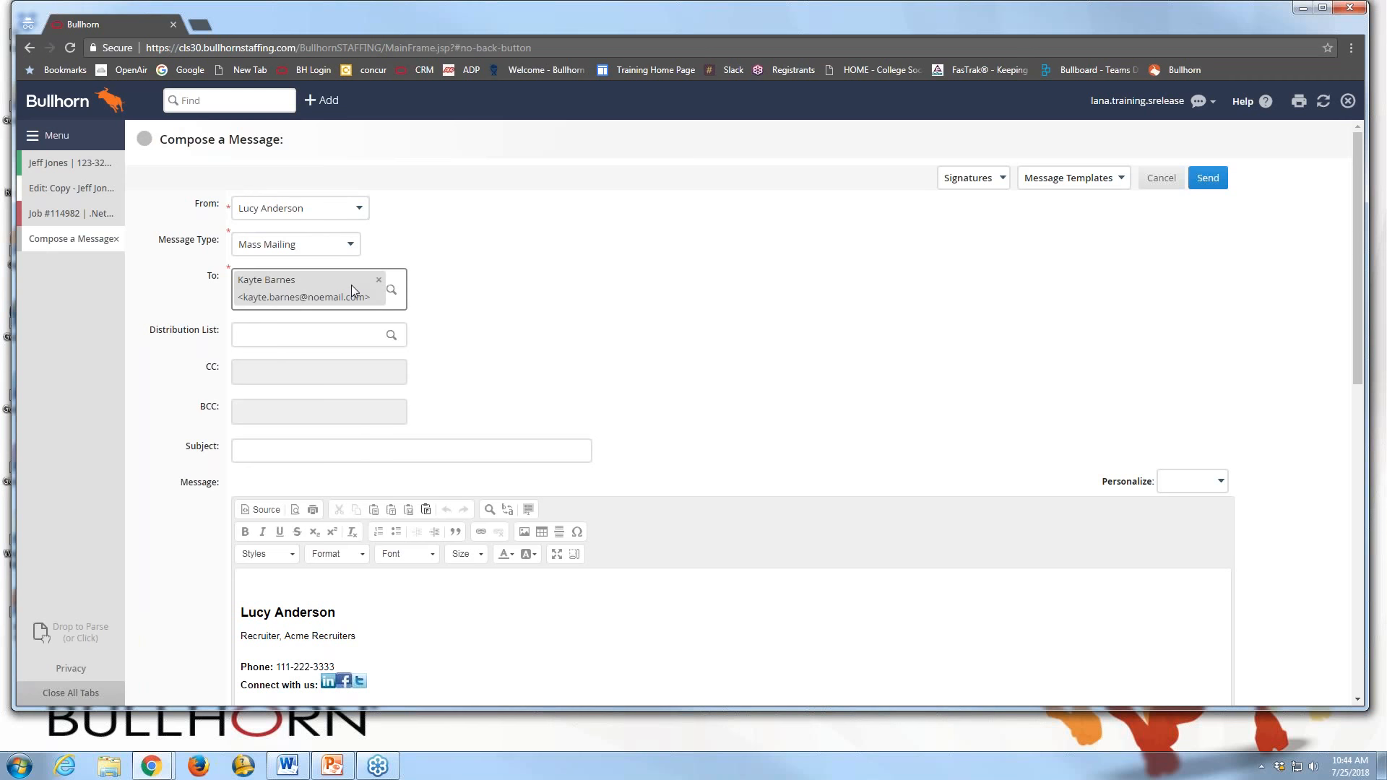
click(290, 453)
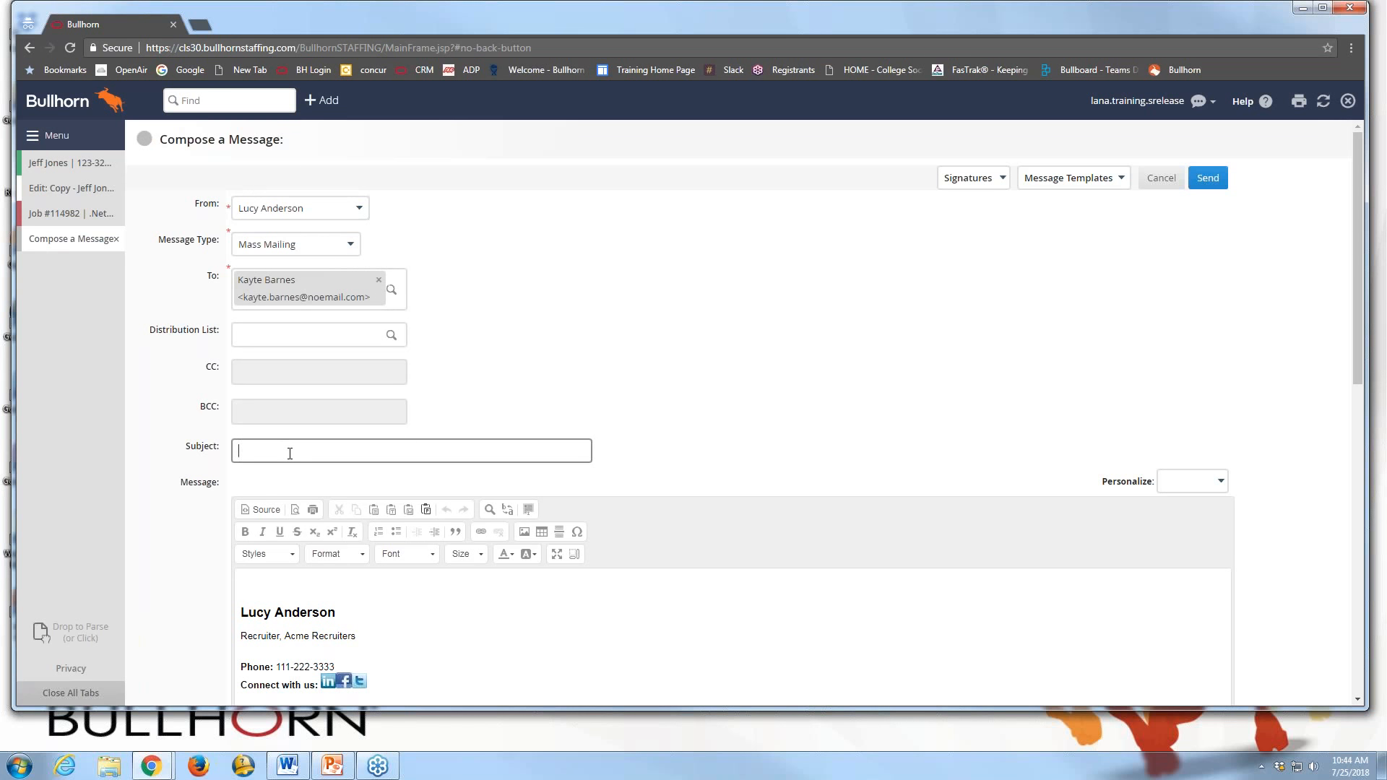
scroll(285, 520, down, 1)
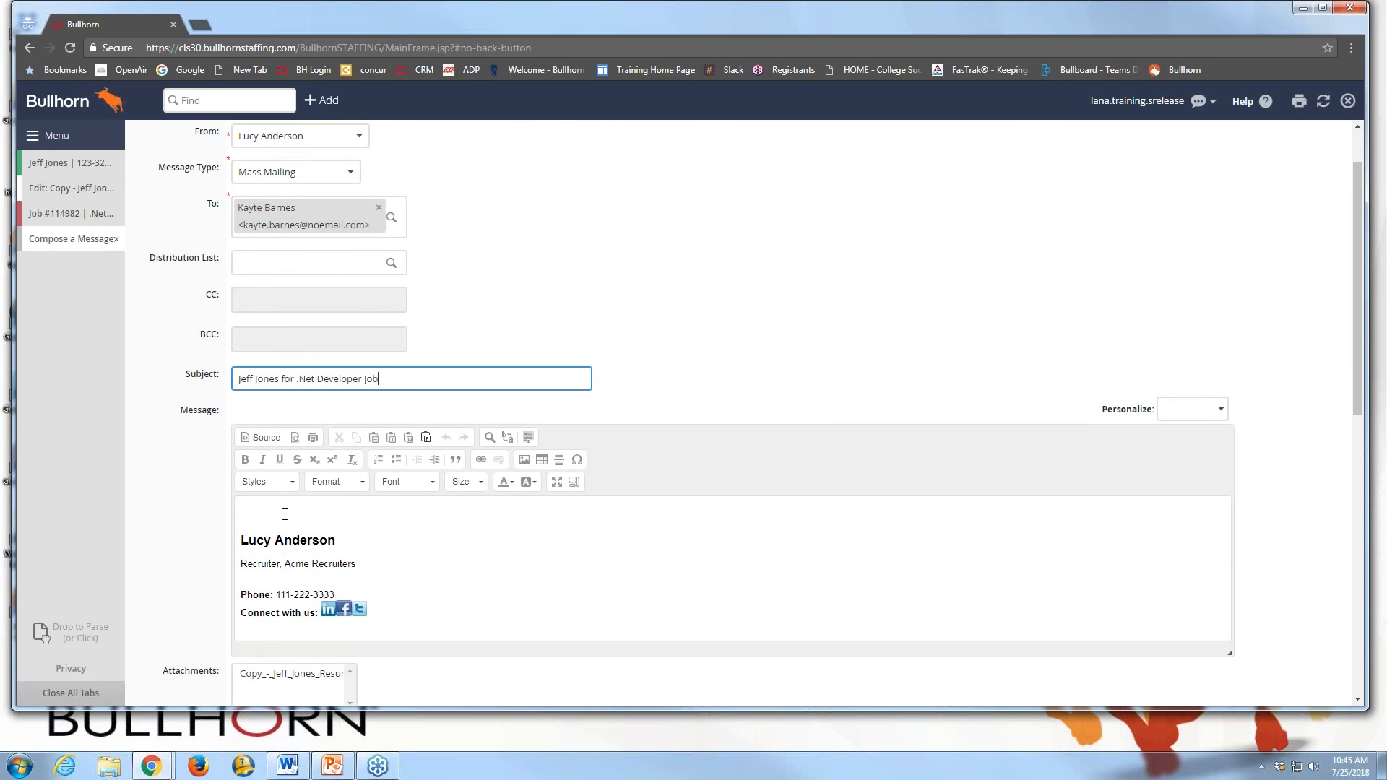
click(286, 511)
Open the email with 'Hi' followed by the $first name$ merge field
text(Hi)
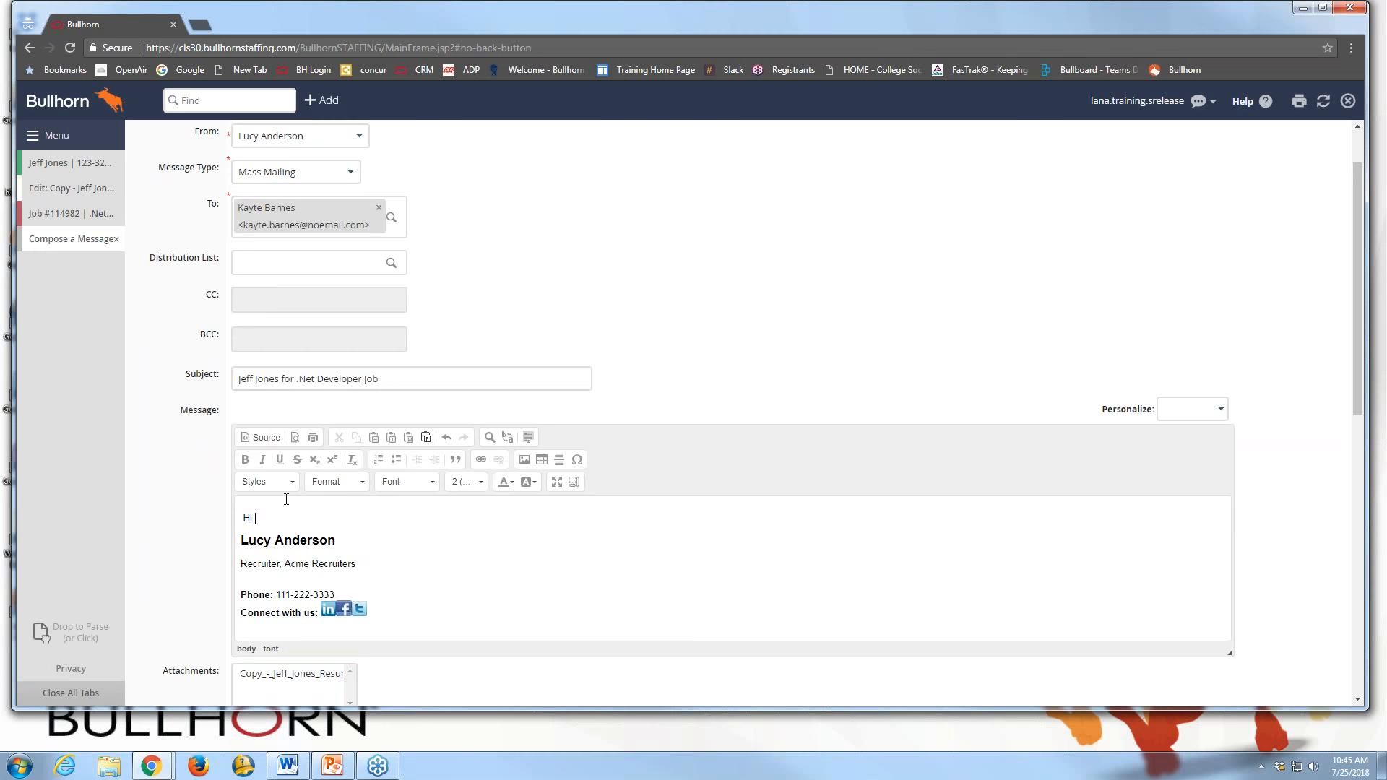
click(1221, 410)
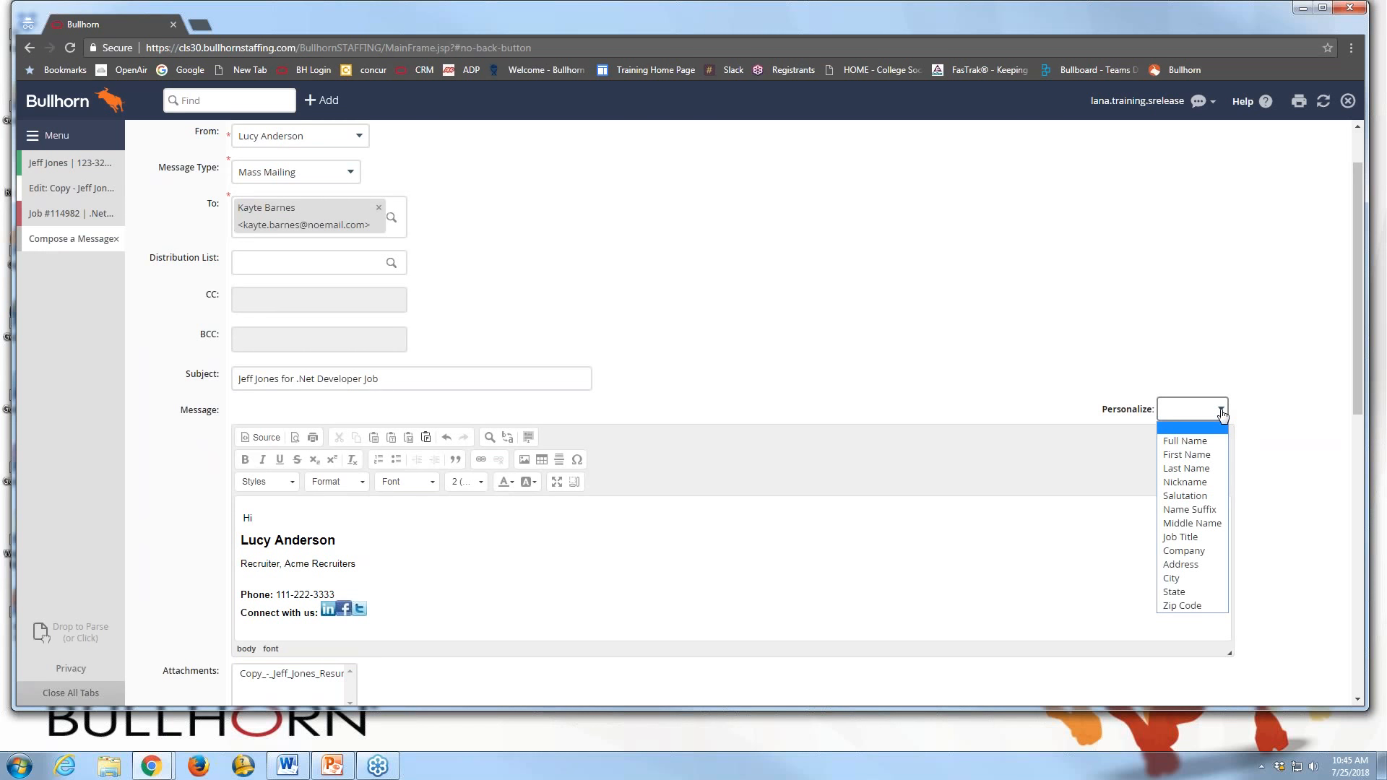
click(1211, 455)
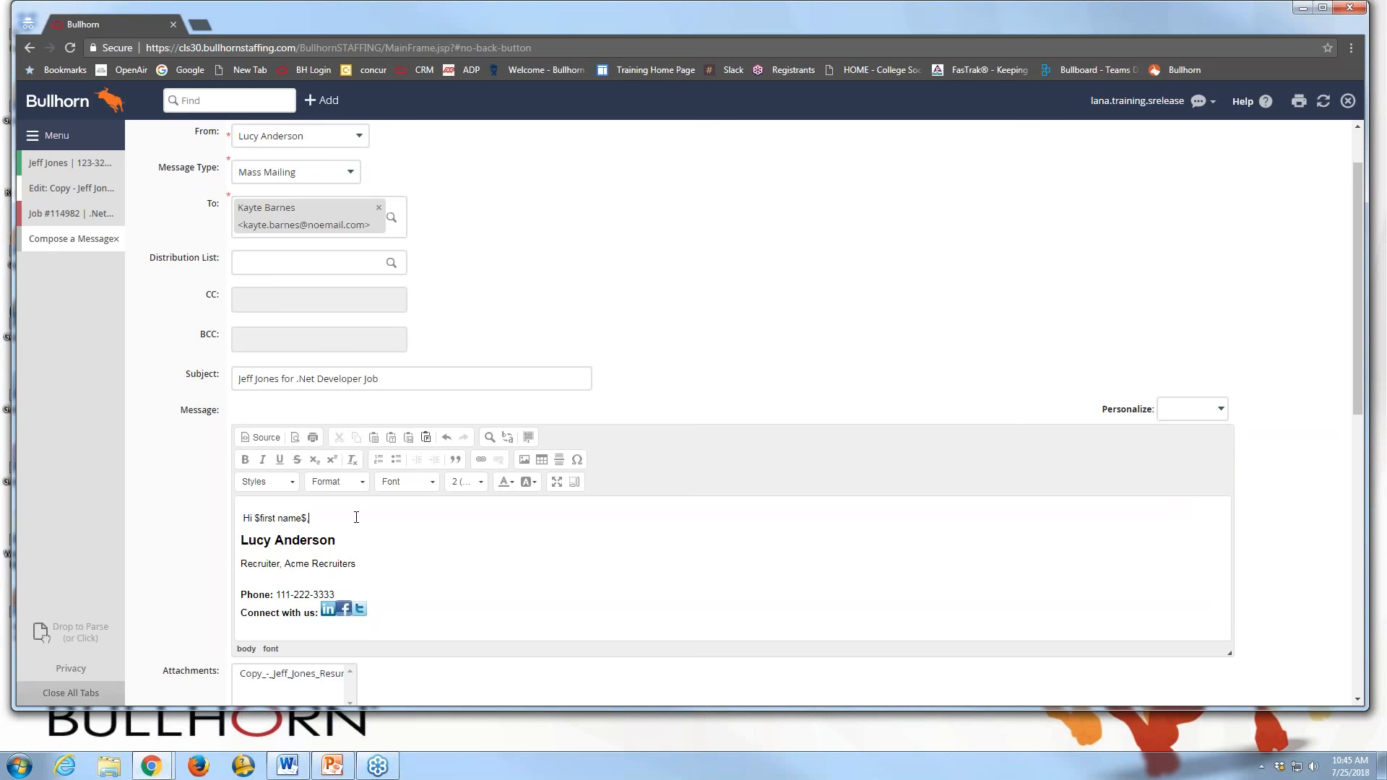
key(Return)
Write that the candidate would be a great fit, ask them to review the attached resume, and sign off 'Thank you'
text(I think that jke)
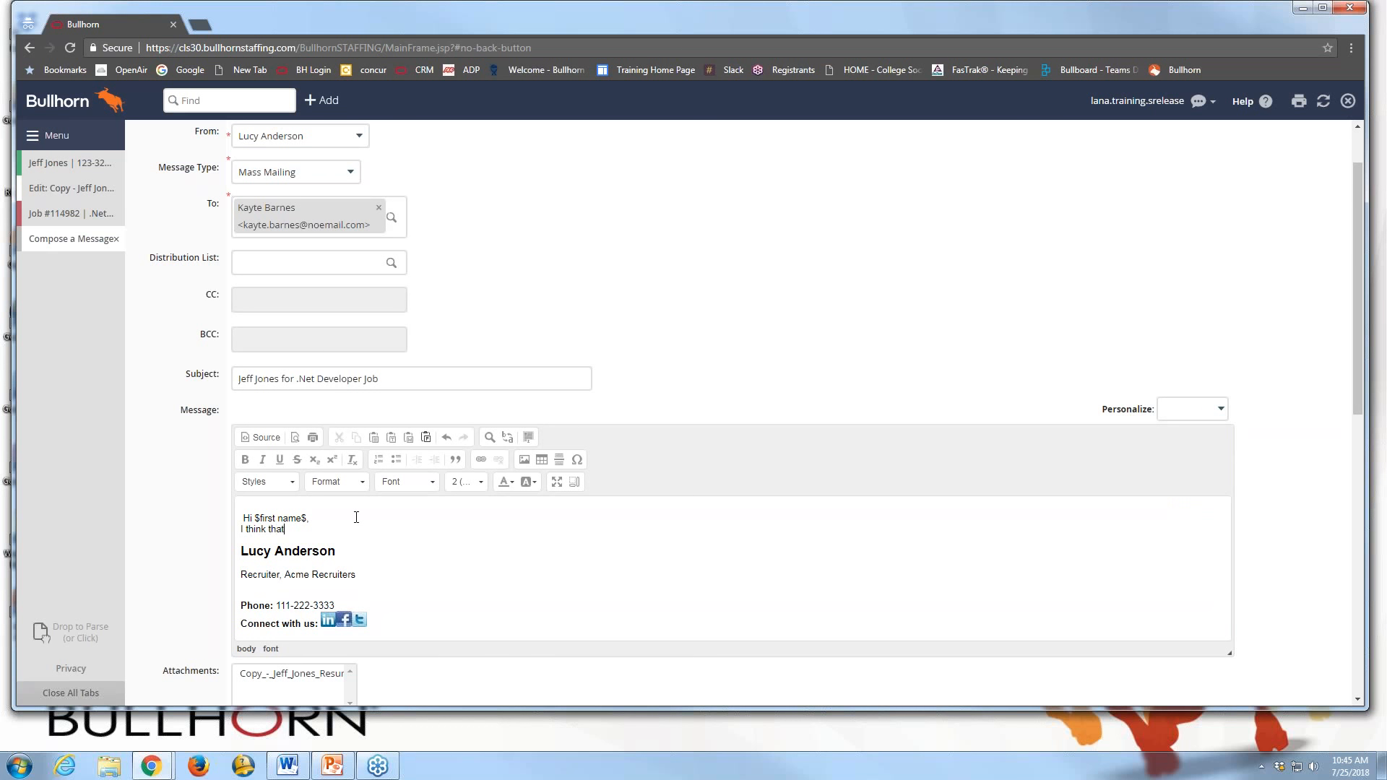
key(BackSpace)
key(BackSpace)
key(BackSpace)
text(Jeff would a great fit for your job.  Please review his attached resume)
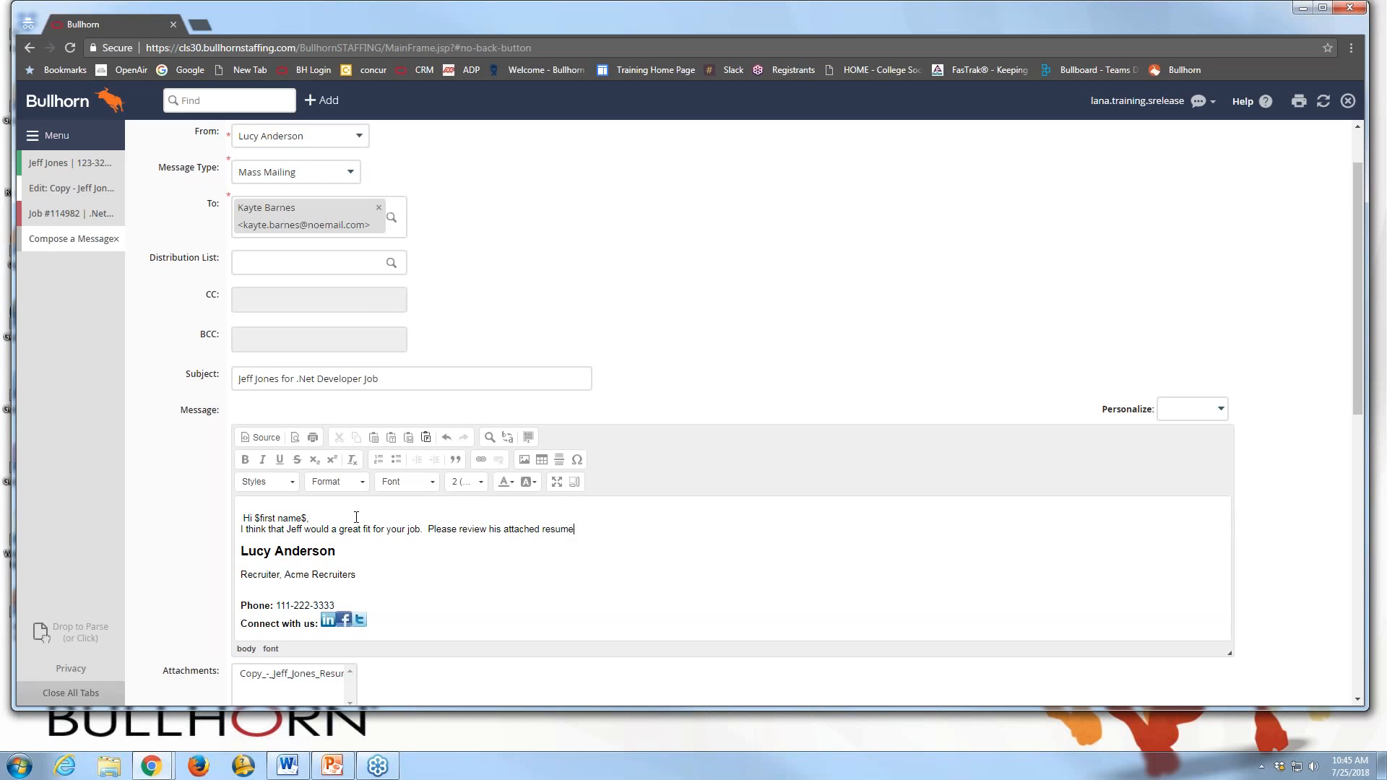
text(.)
key(Return)
text(Thank you,)
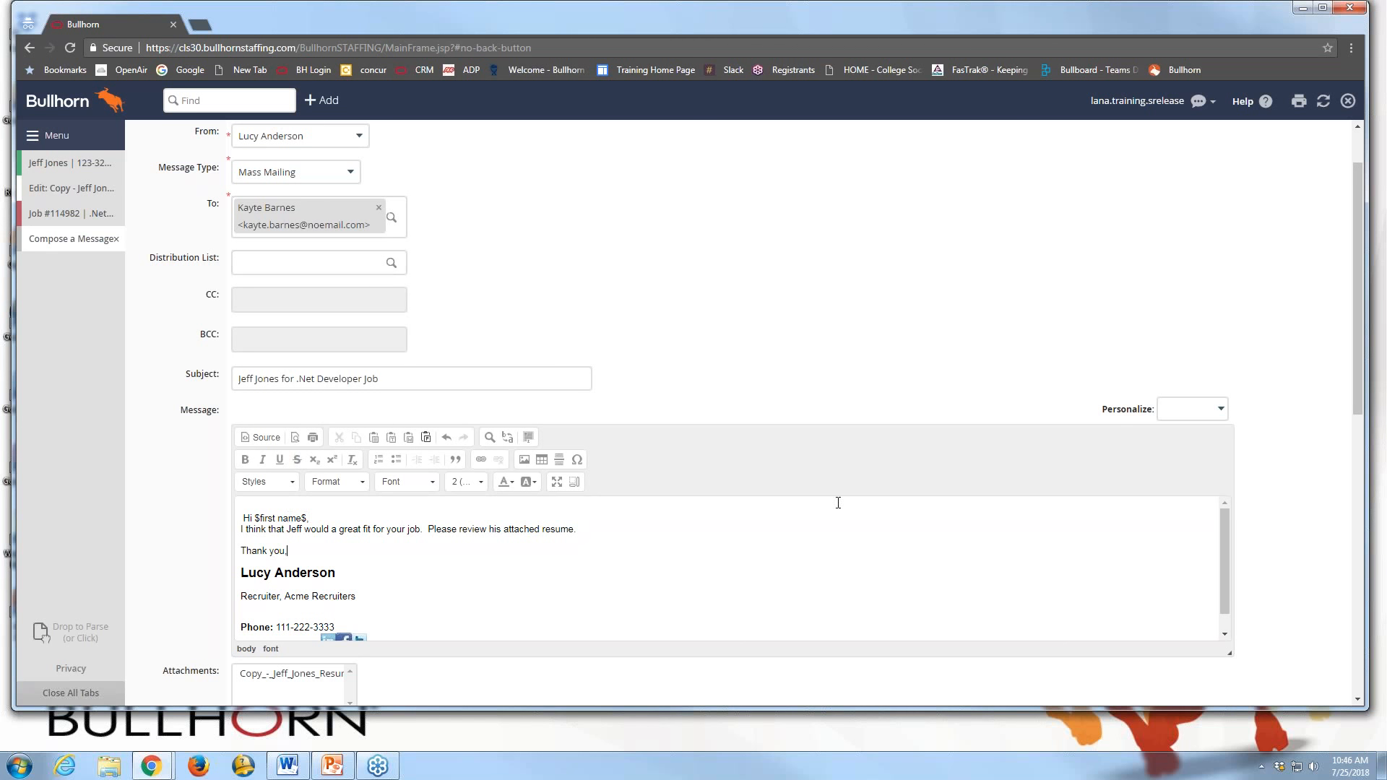
click(1199, 409)
key(Down)
key(Down)
key(Down)
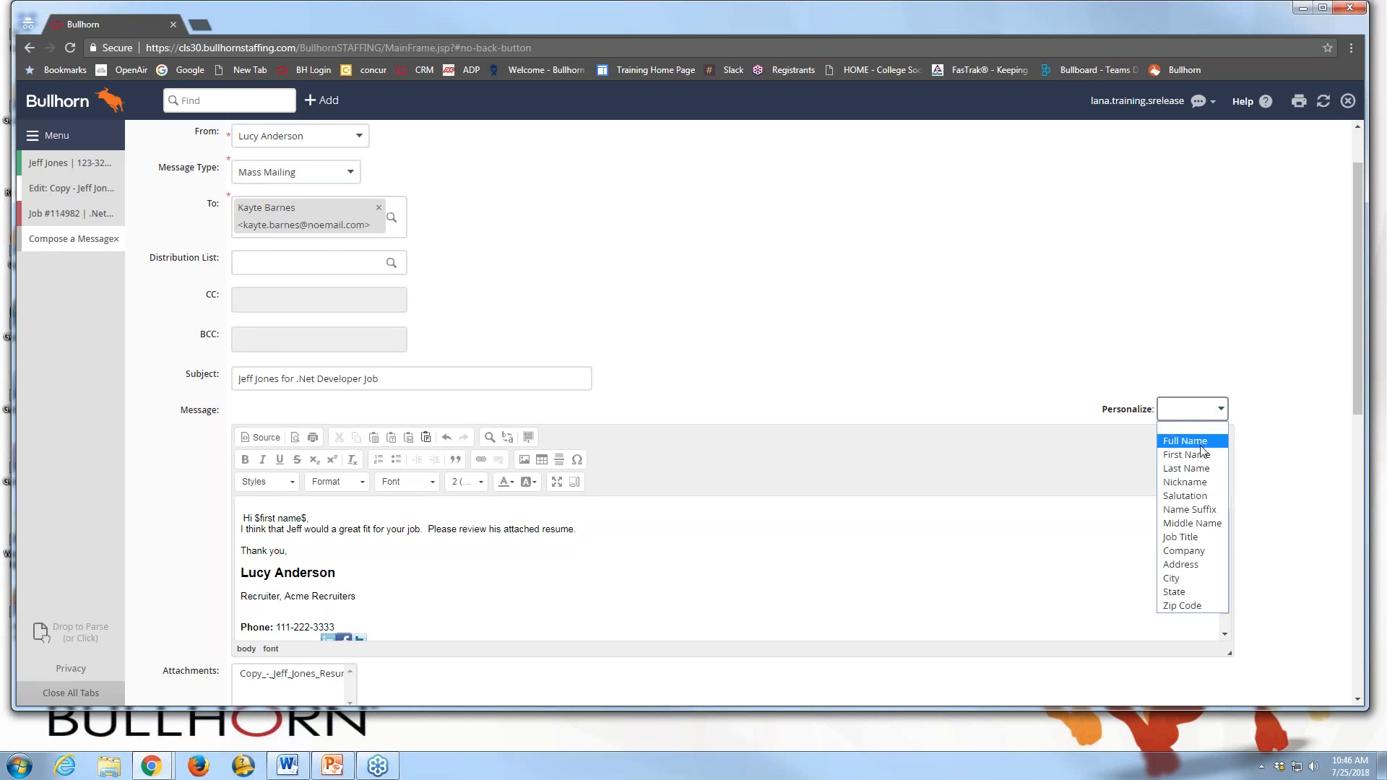
click(437, 514)
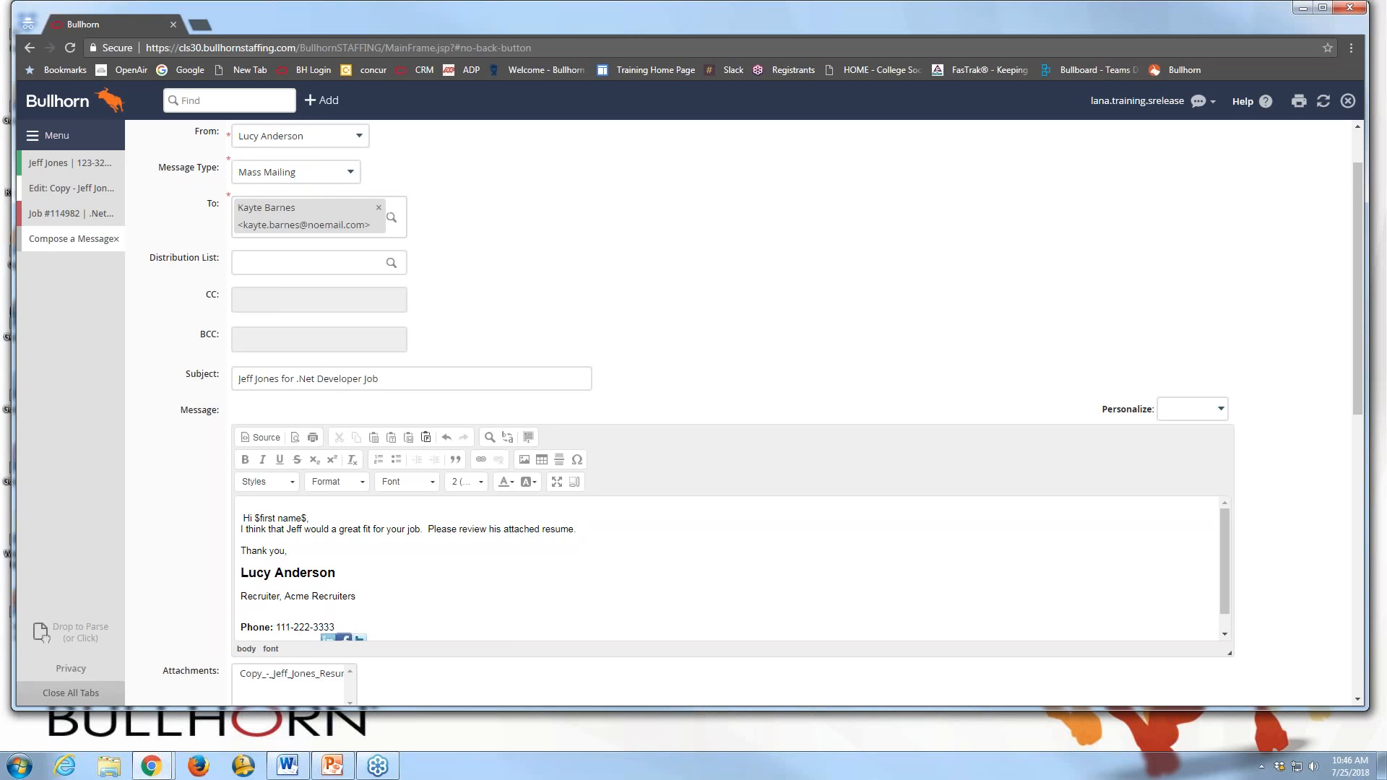
scroll(426, 408, down, 2)
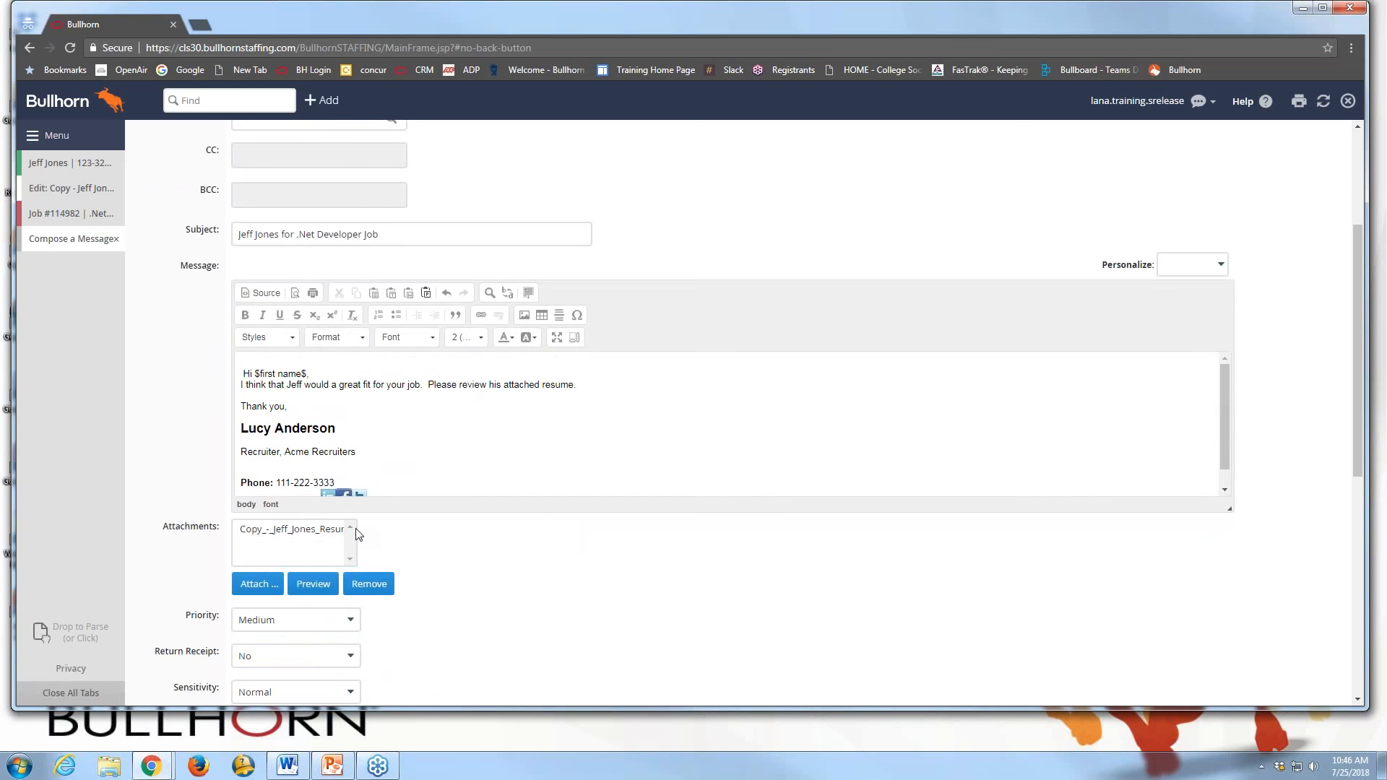
scroll(297, 474, down, 1)
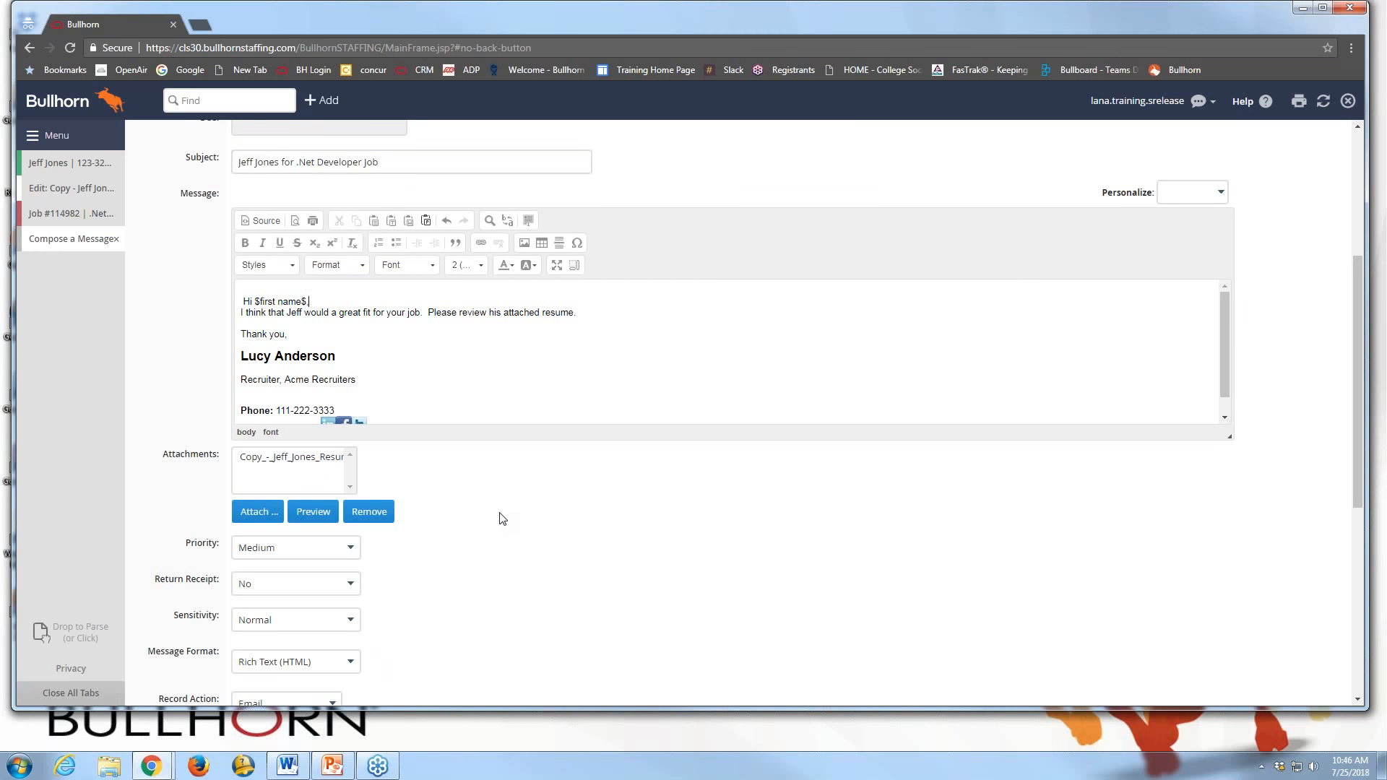
scroll(501, 518, down, 1)
scroll(503, 519, down, 1)
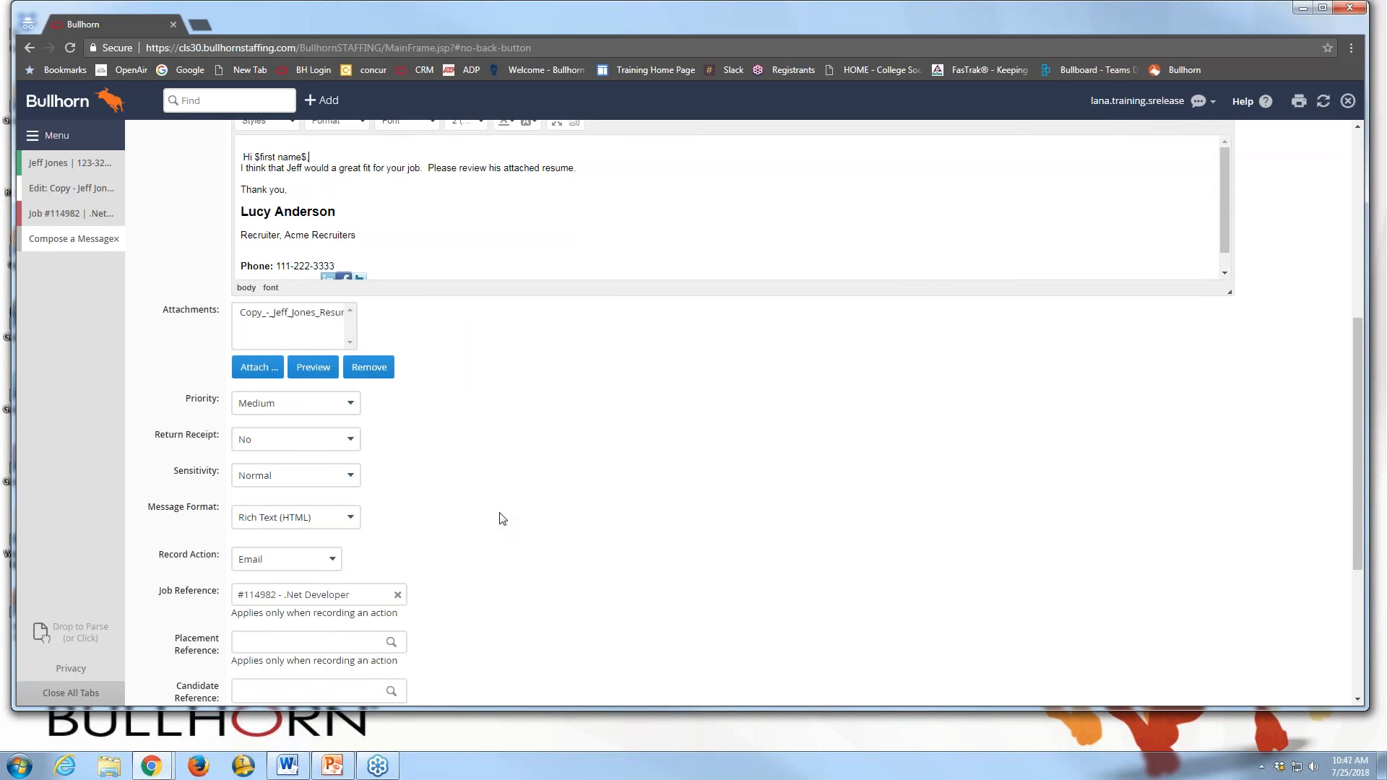
scroll(503, 519, down, 1)
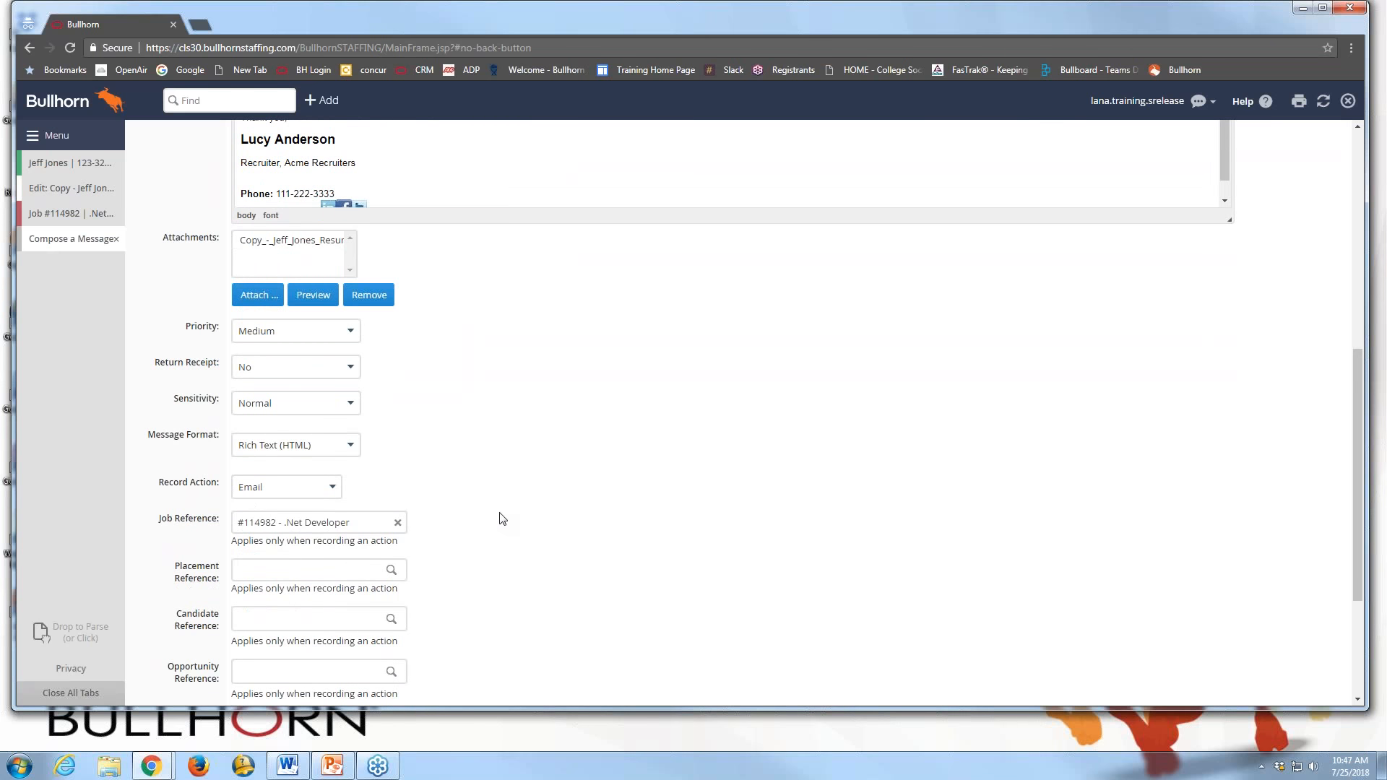
scroll(503, 518, down, 1)
scroll(502, 519, down, 1)
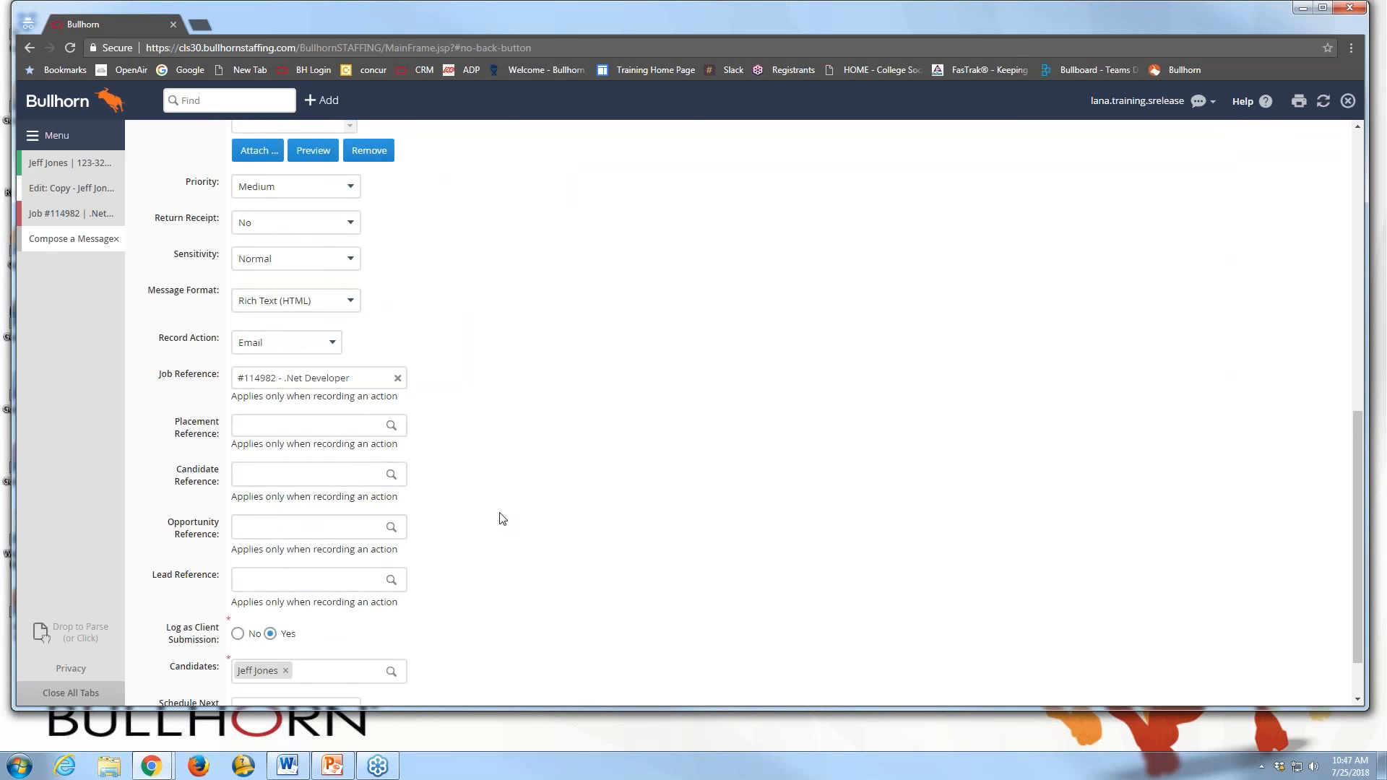
scroll(503, 519, down, 1)
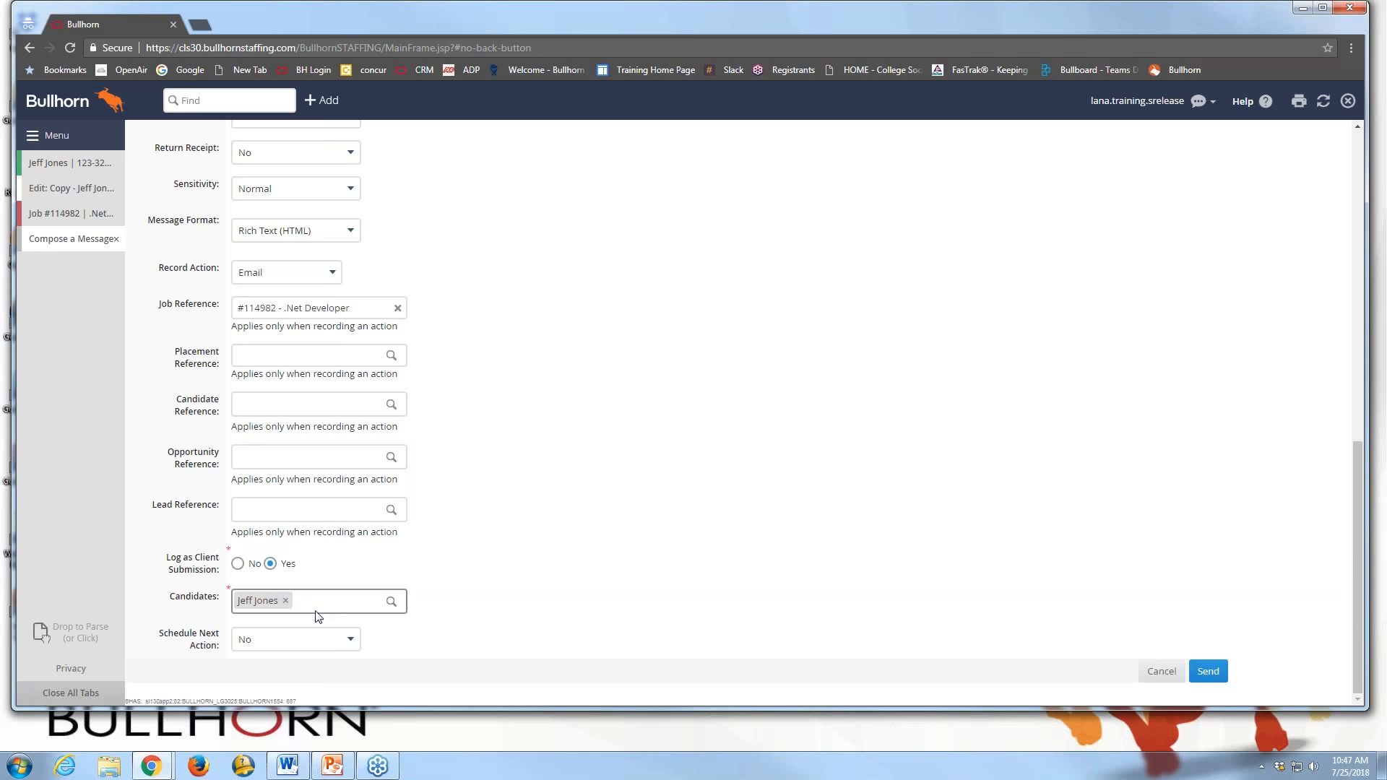
click(314, 647)
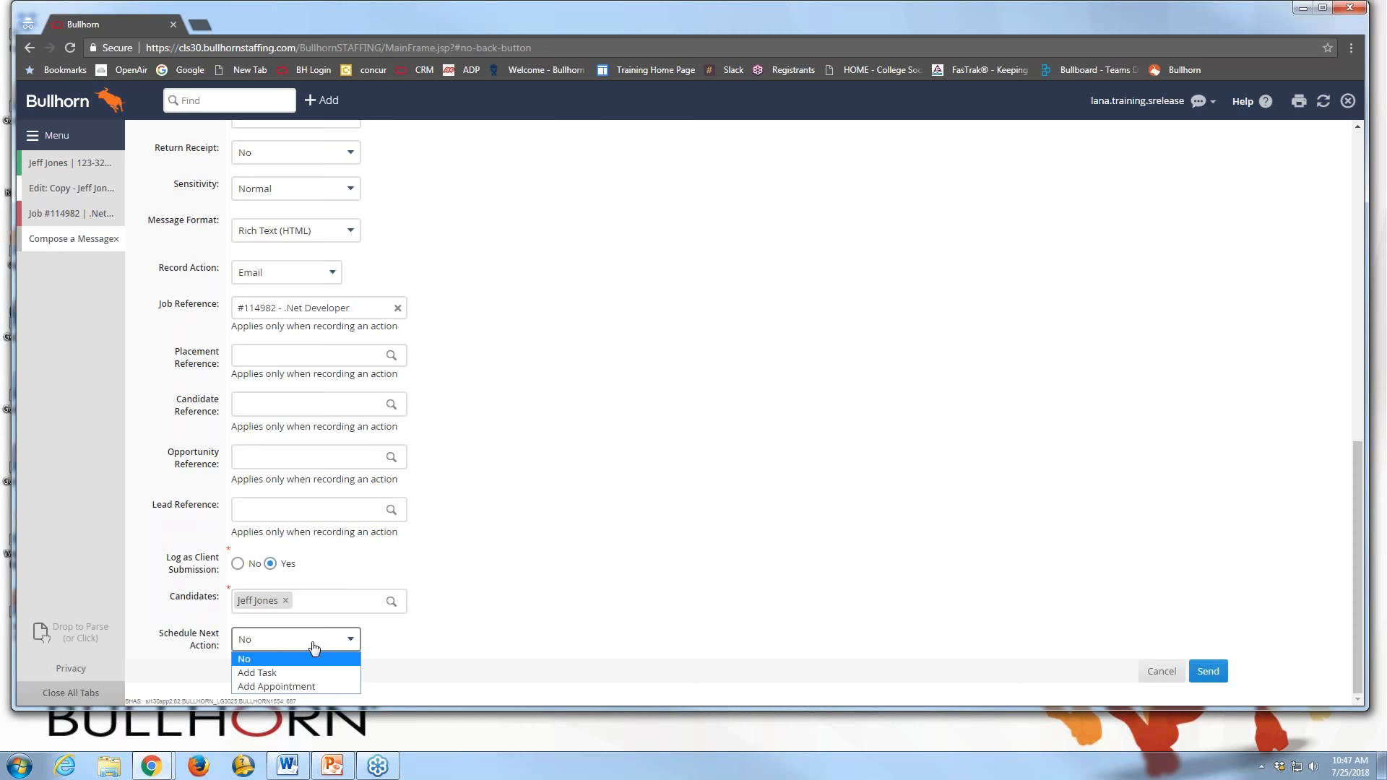
click(576, 643)
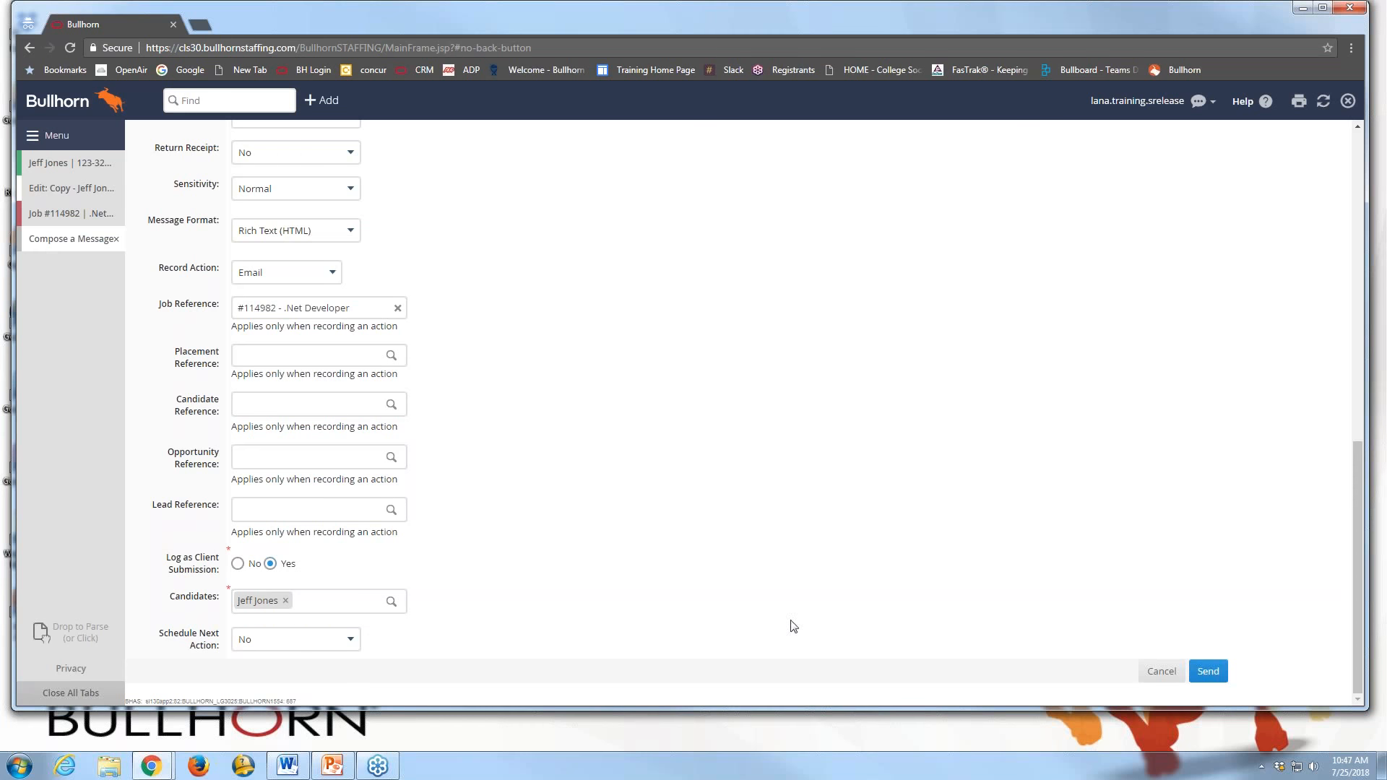
Send the email and refresh job #114982 to show Client Submissions (1)
click(1218, 674)
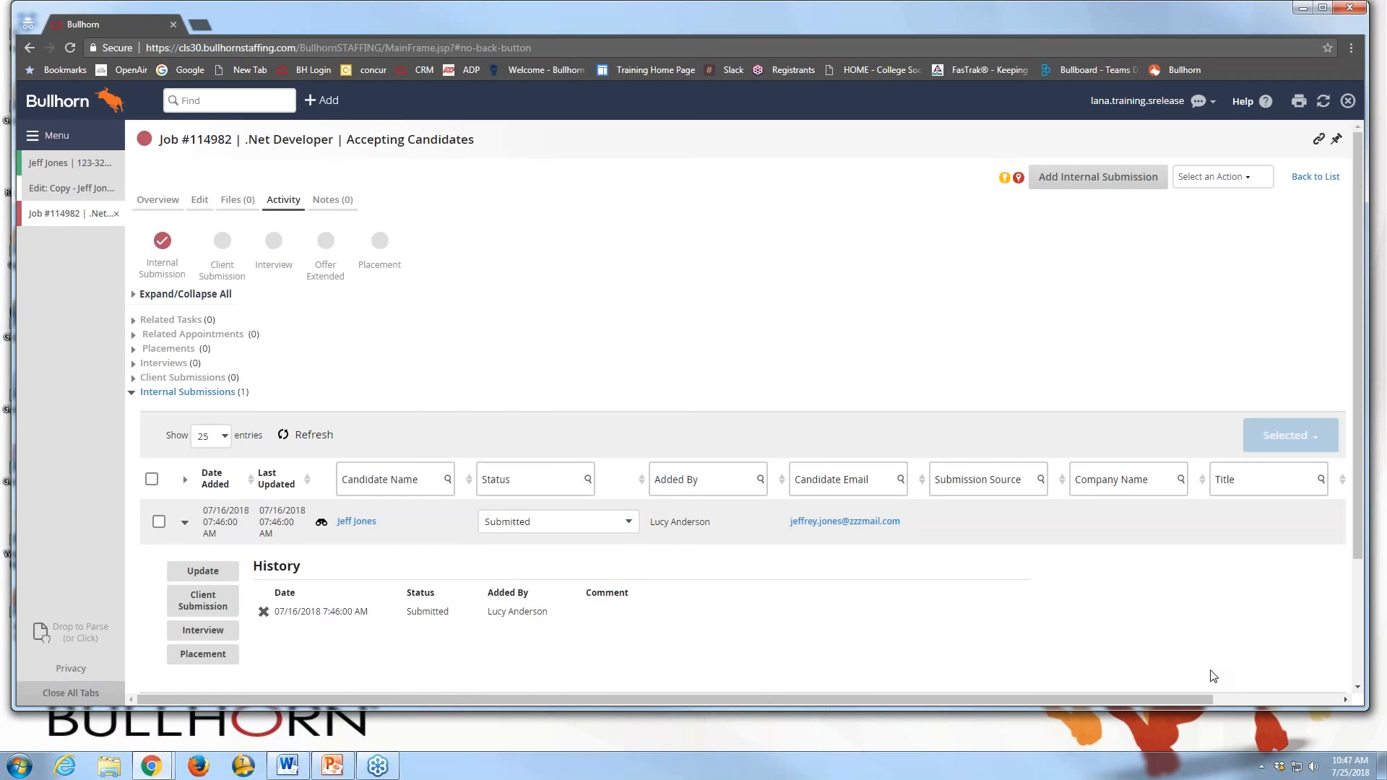
click(1324, 107)
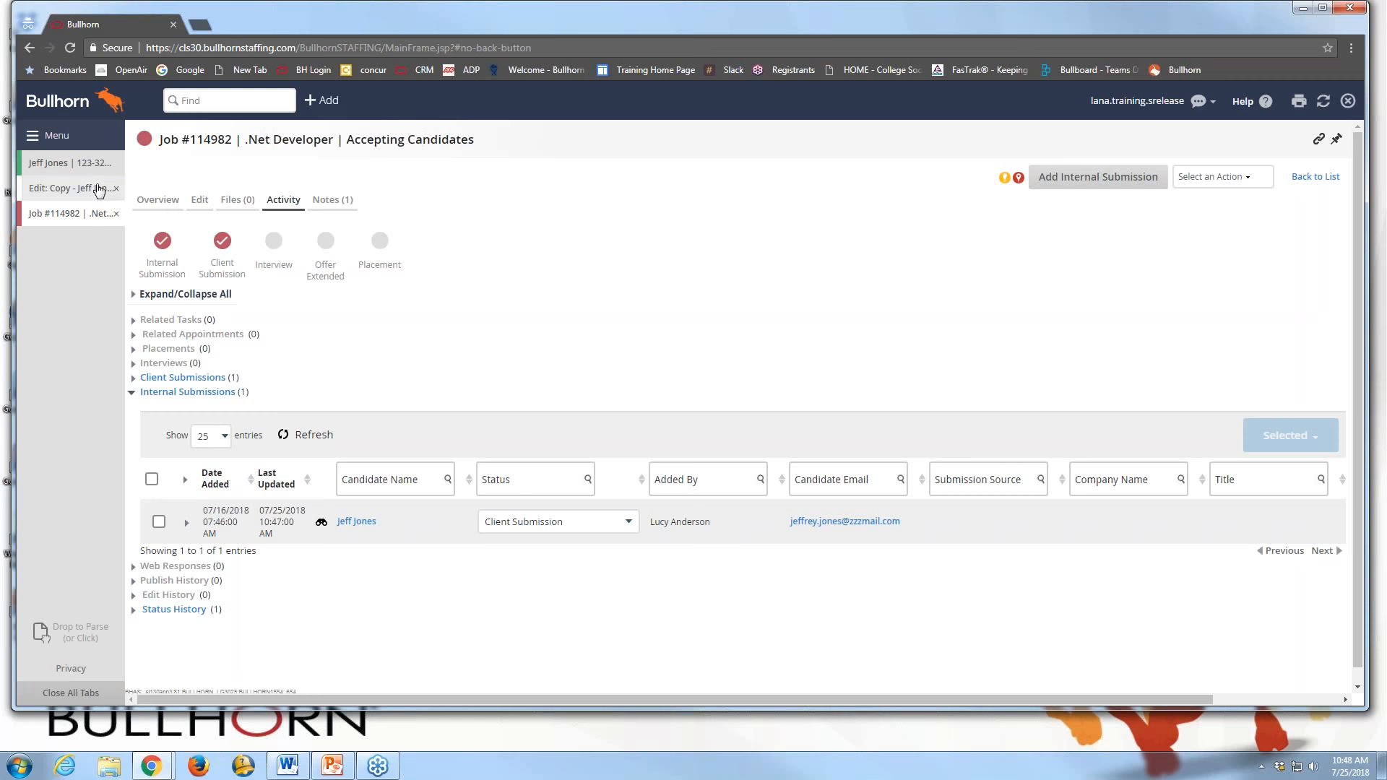
Open the .Net Developers tearsheet from the Tearsheet List and select all seven candidates
click(58, 137)
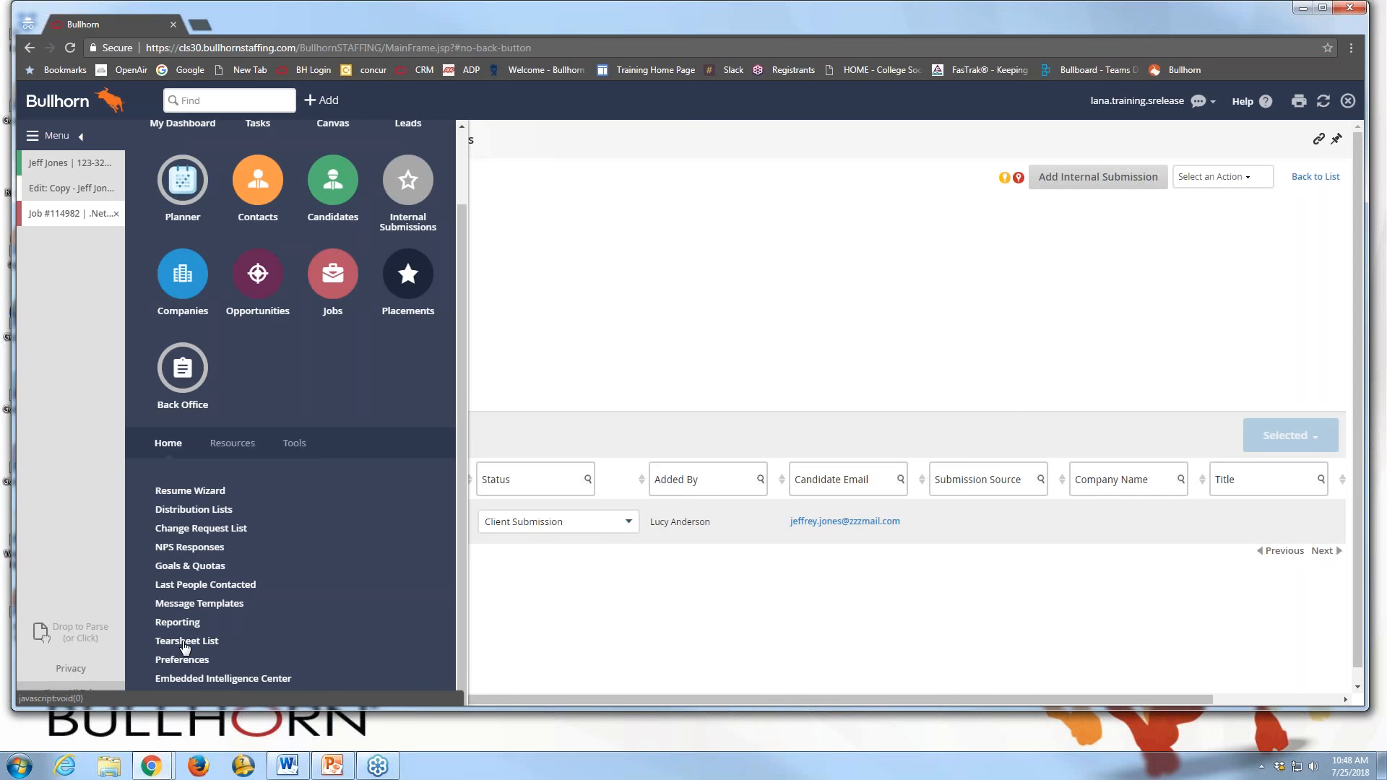
click(185, 643)
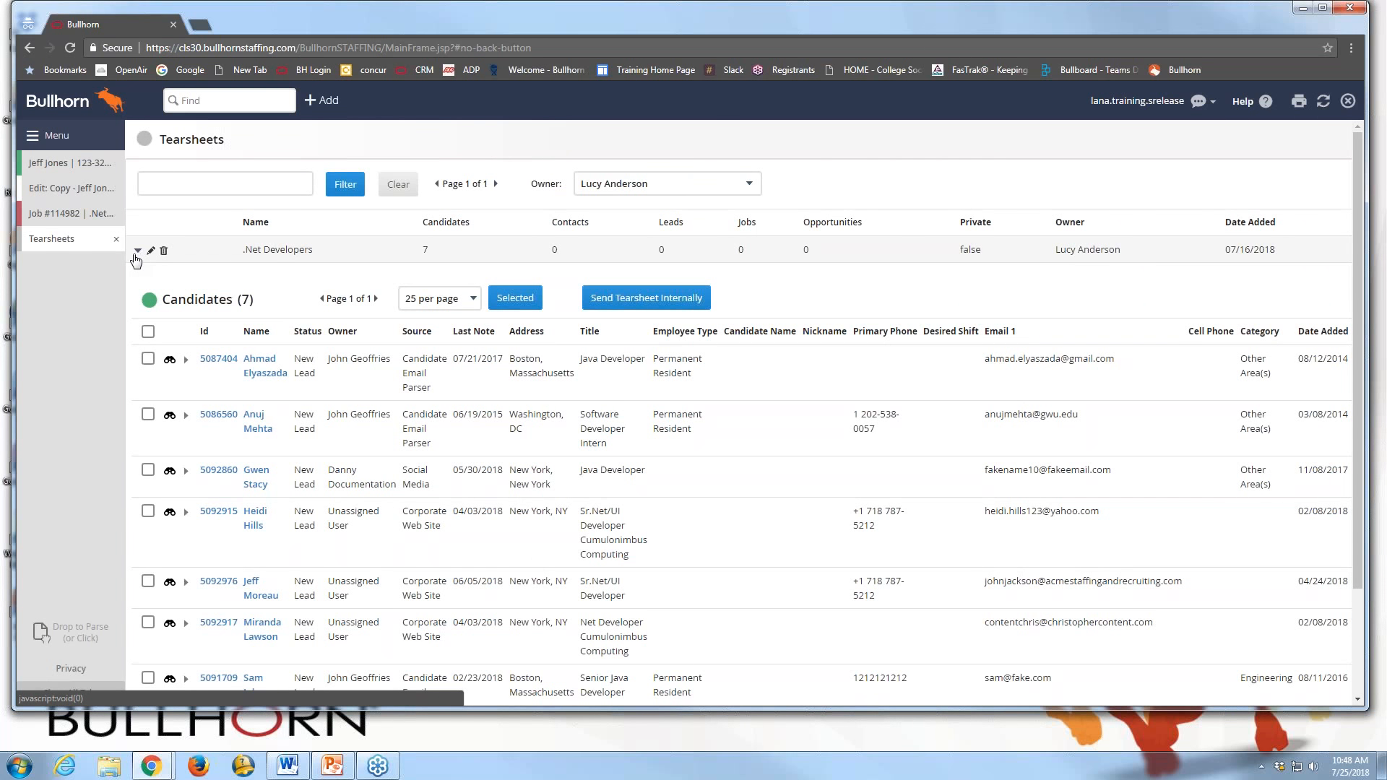
click(148, 333)
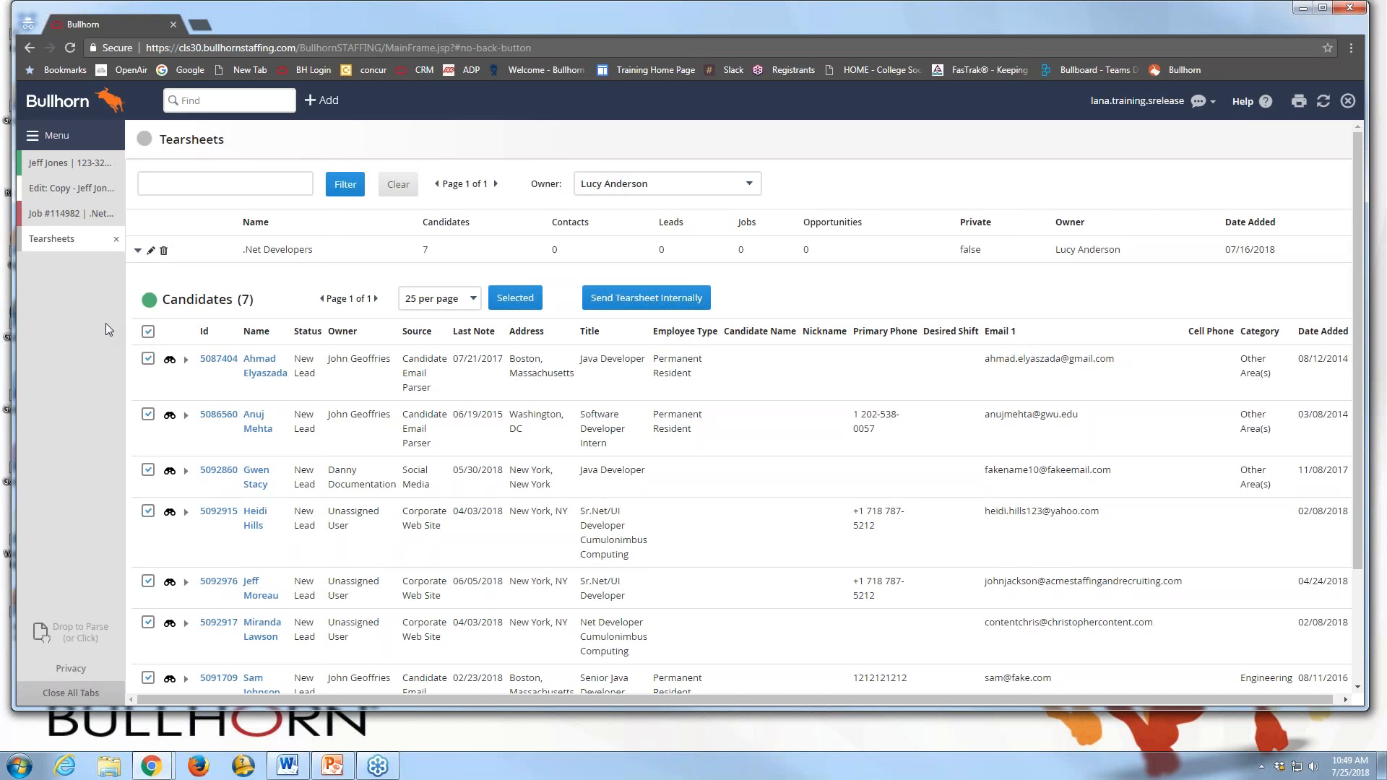
click(515, 299)
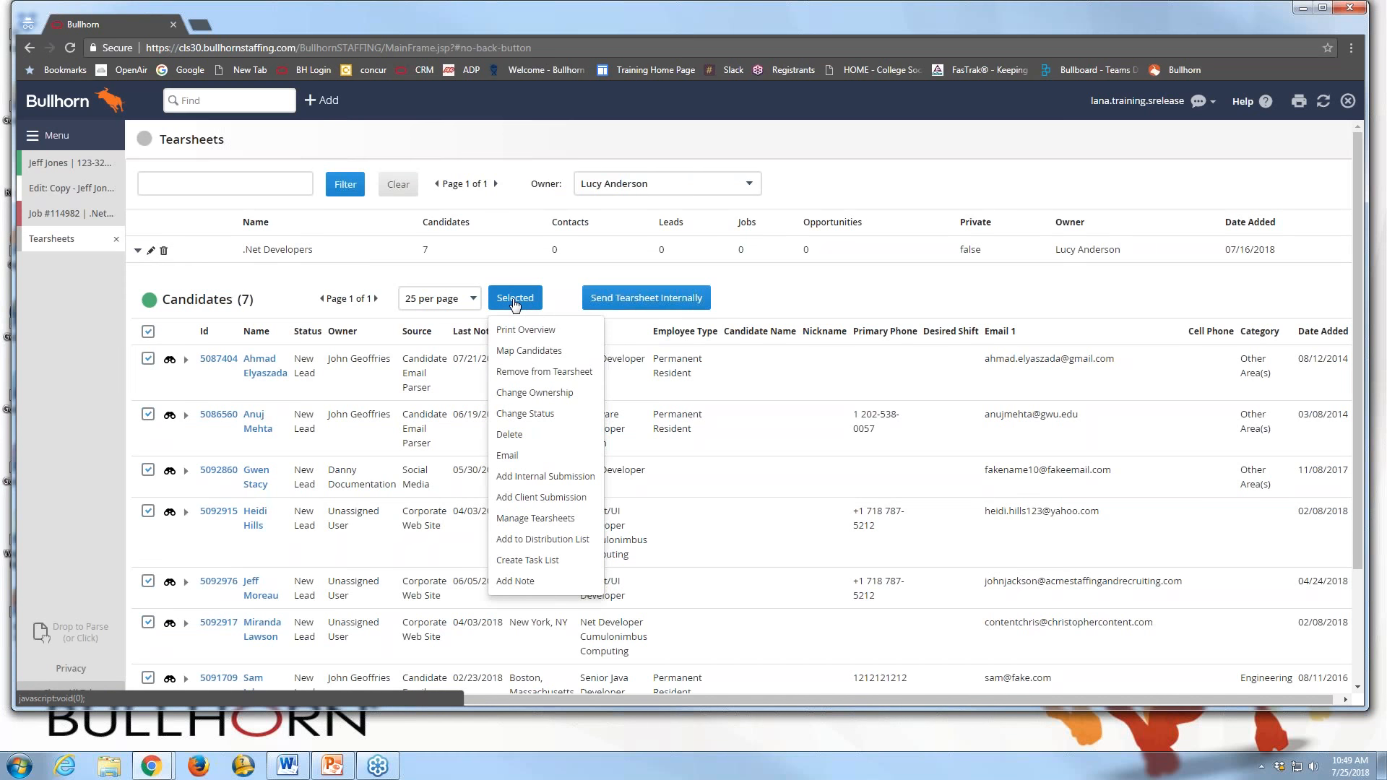
Add a client submission for the selected candidates with all attachments kept, and prepare the email
click(526, 498)
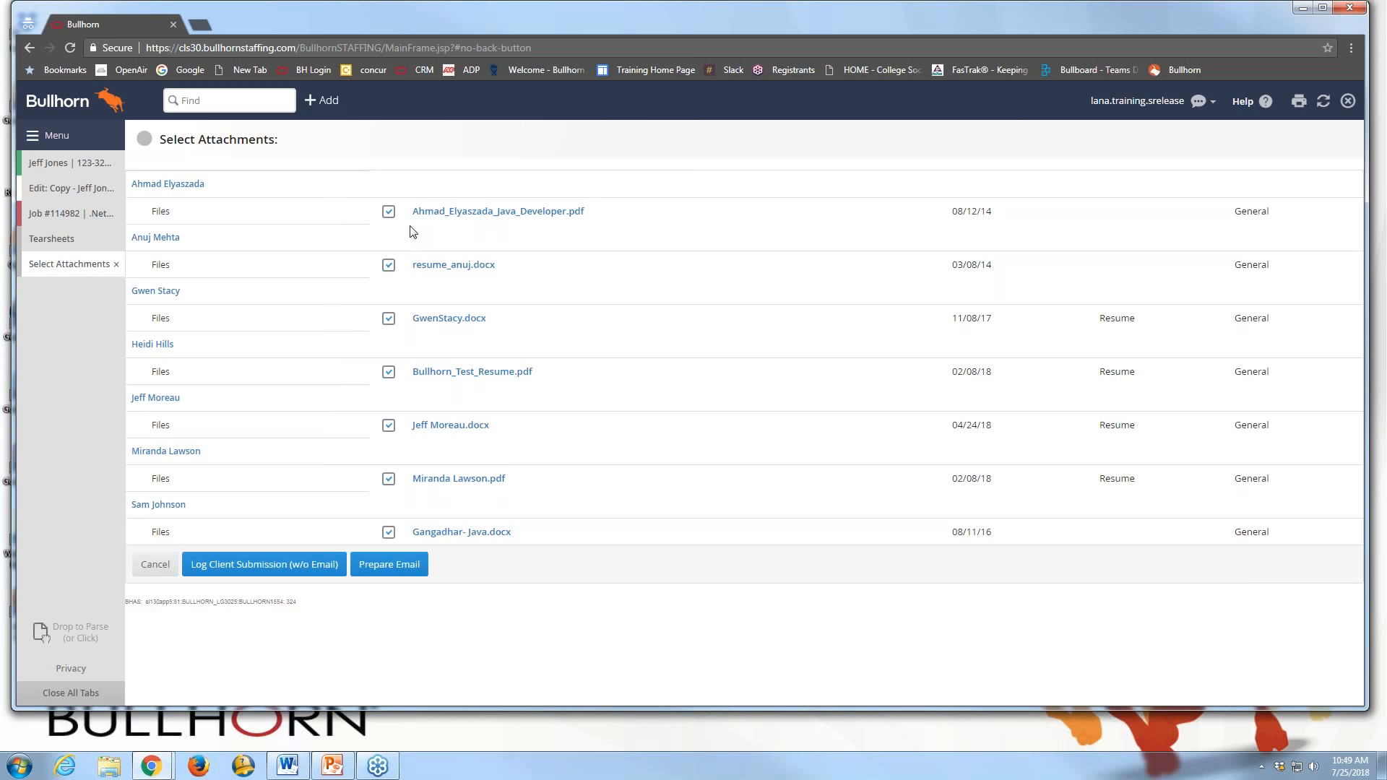
click(391, 571)
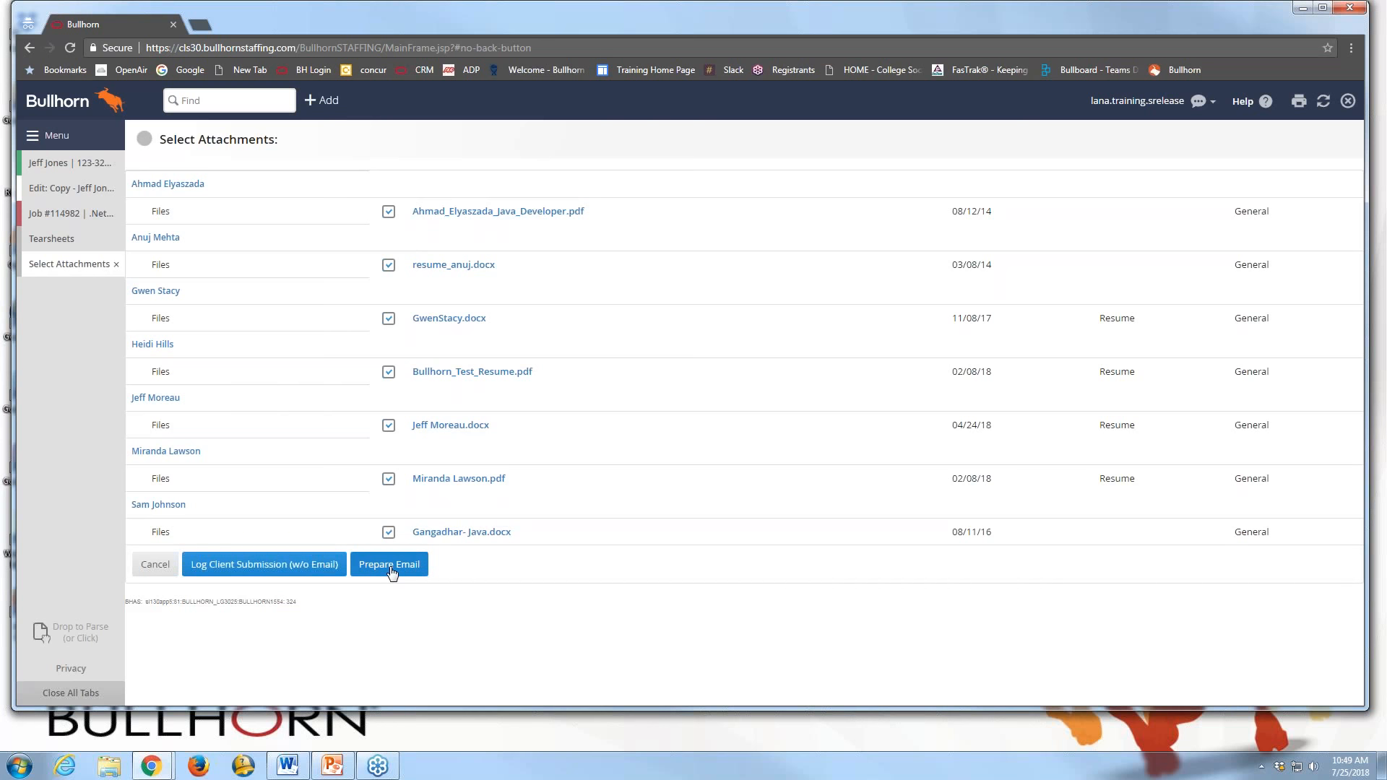
click(391, 570)
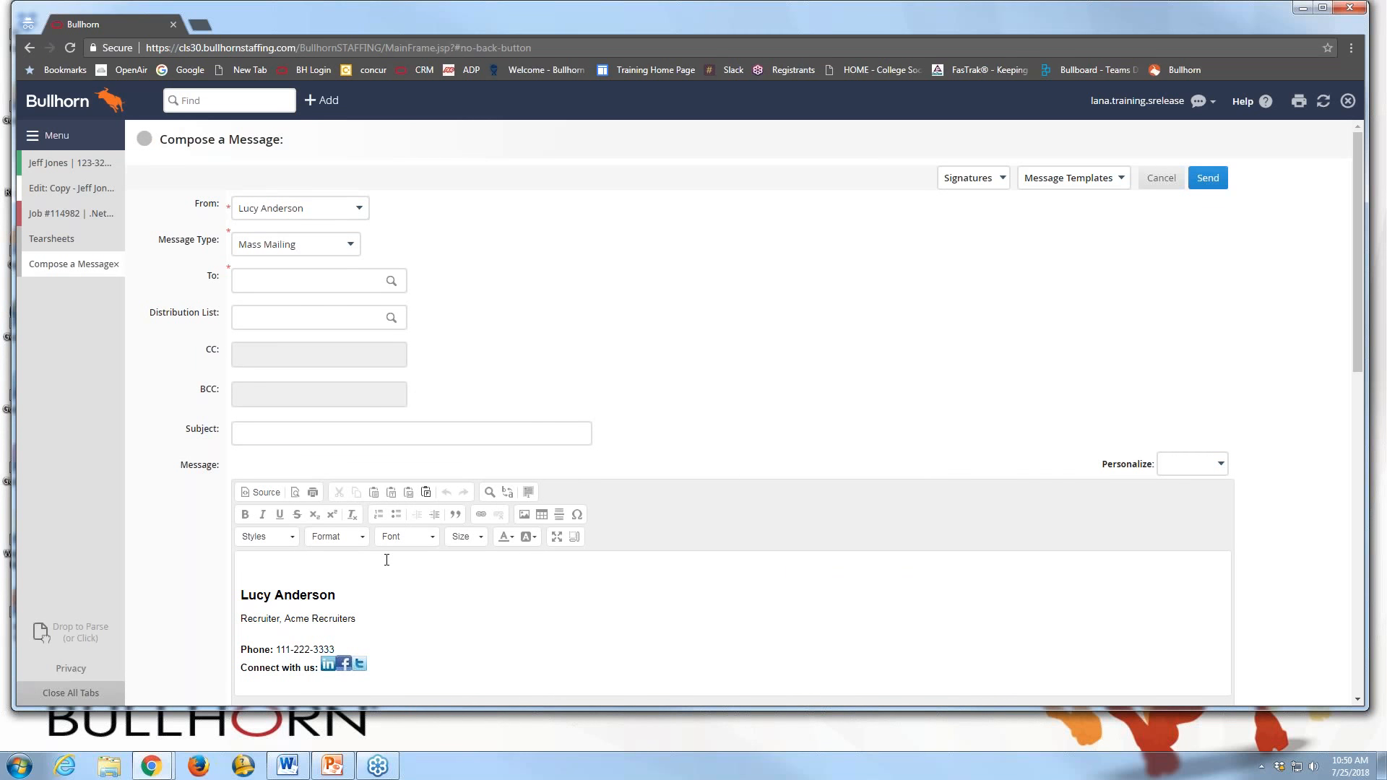
Address the mass mailing to the job's client contact
click(278, 286)
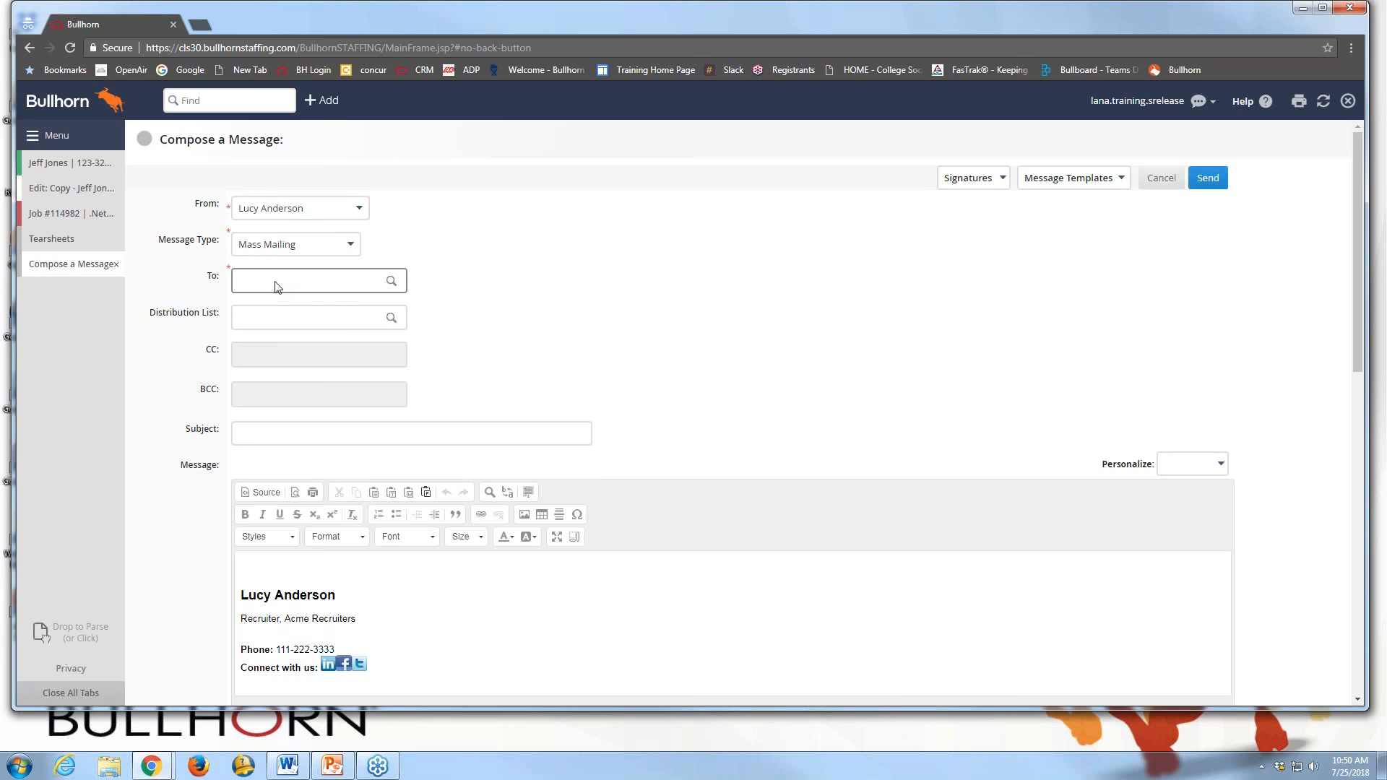
click(278, 287)
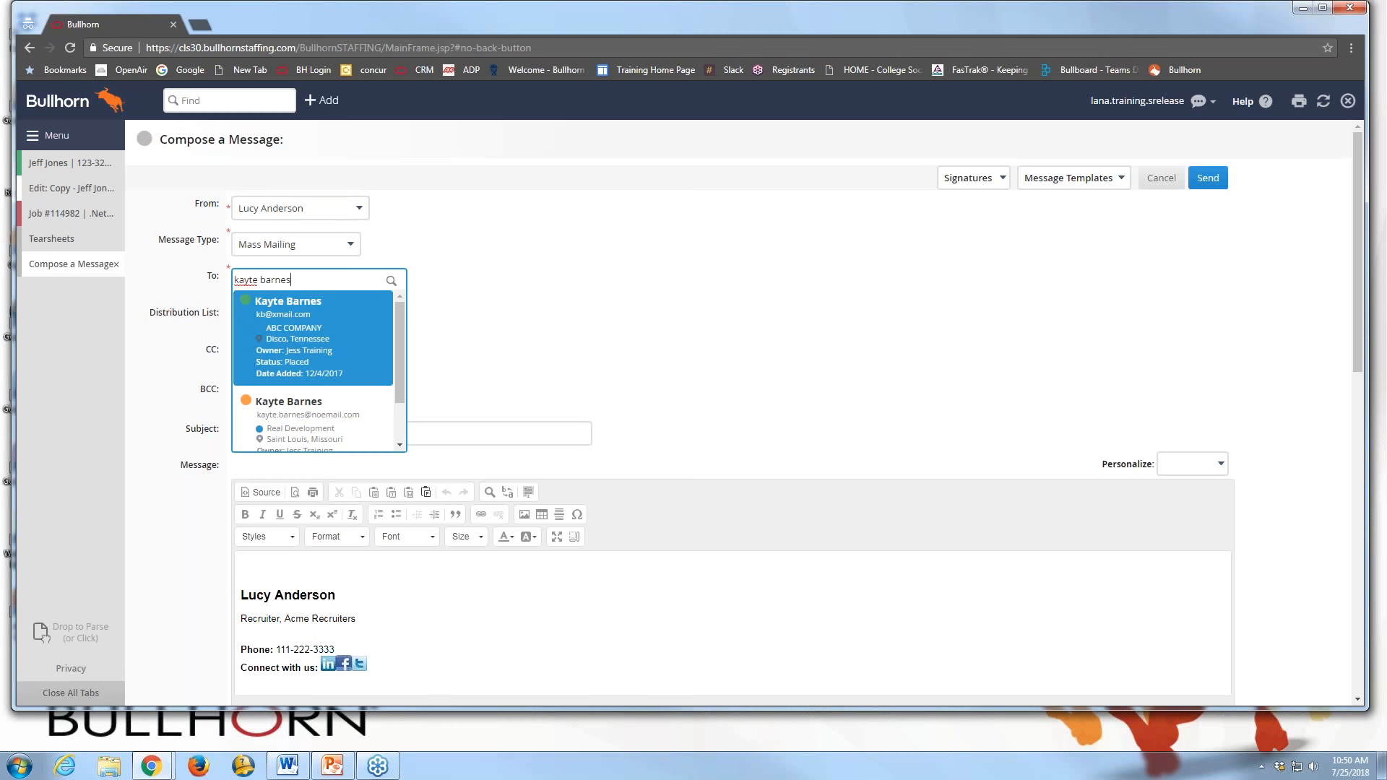
click(250, 409)
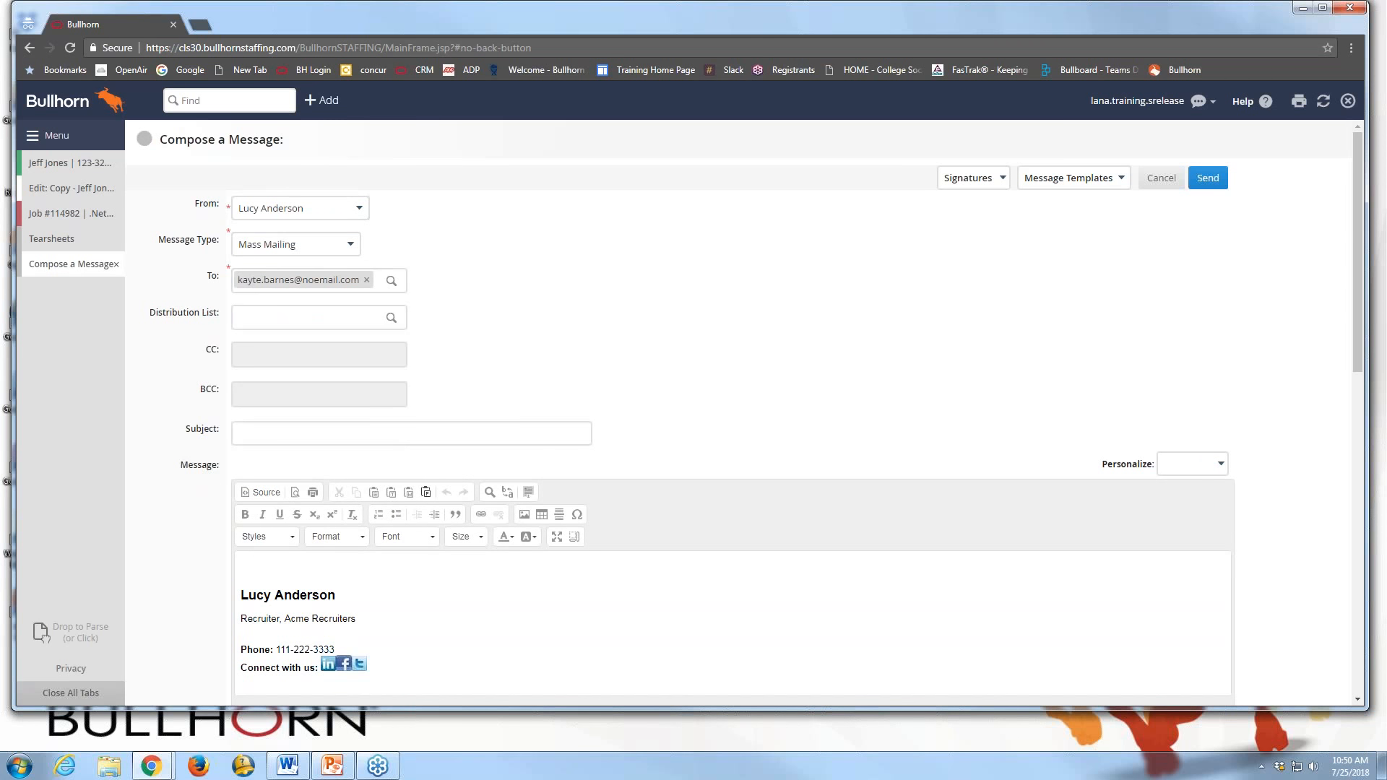
click(340, 288)
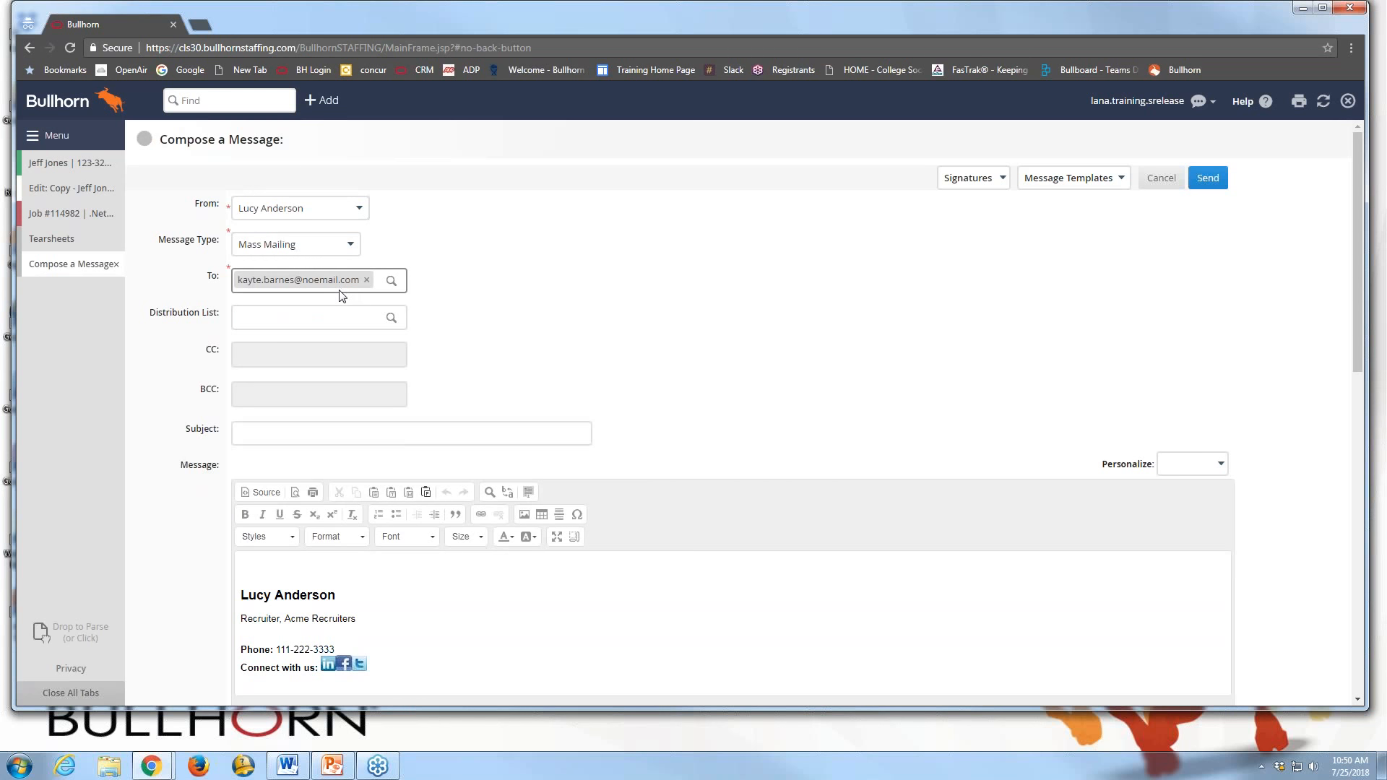
Enter the subject 'Candidates for >net Developer Job' and review the attachments and logging options
click(298, 434)
text(Candidates)
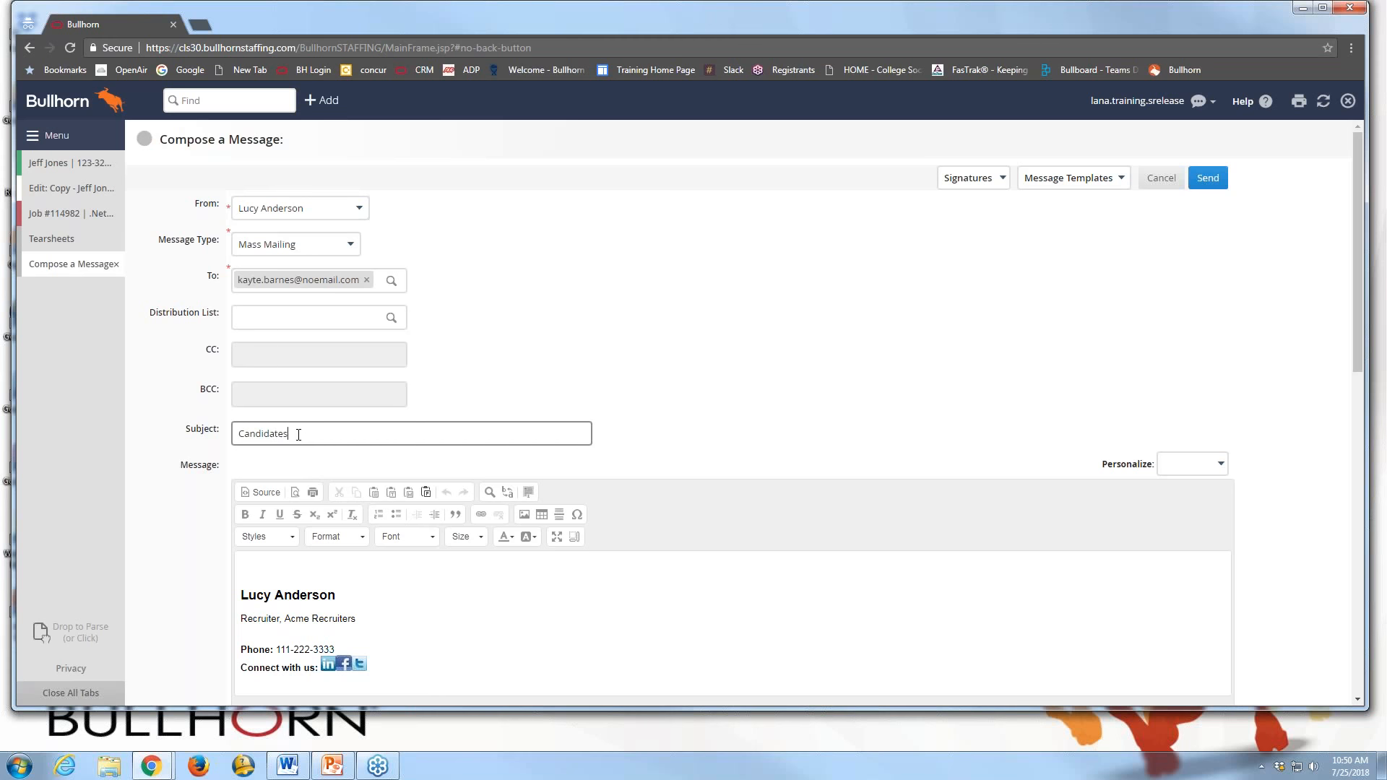
text( for >net Developer Job)
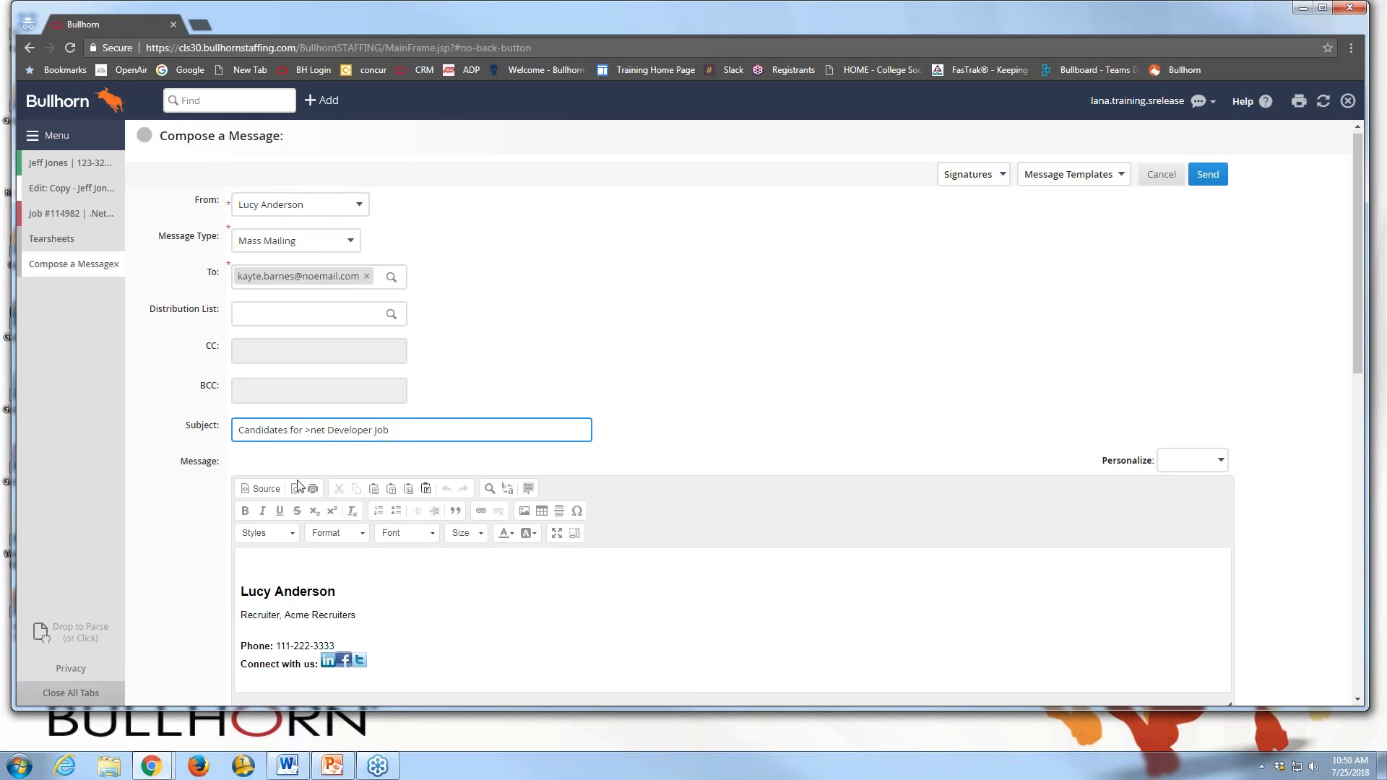
scroll(297, 488, down, 1)
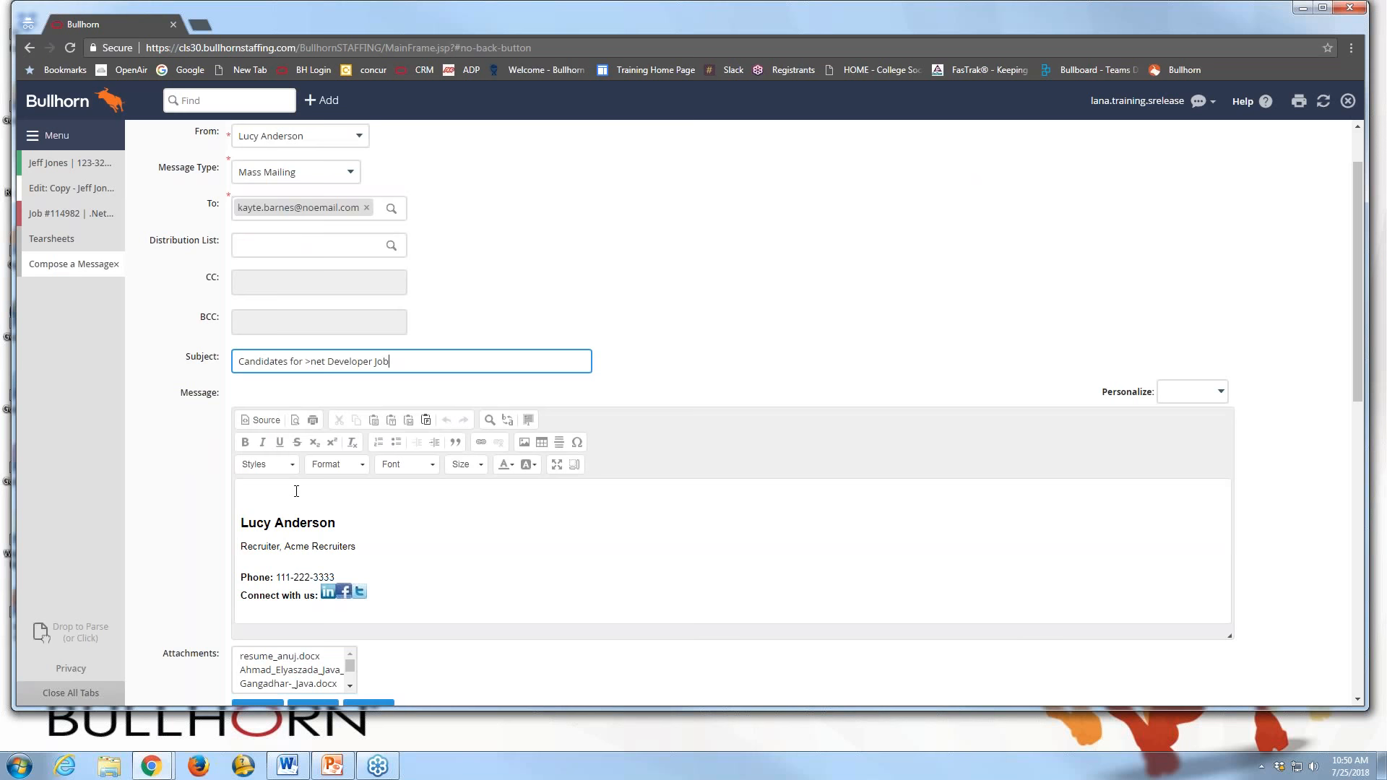
click(296, 492)
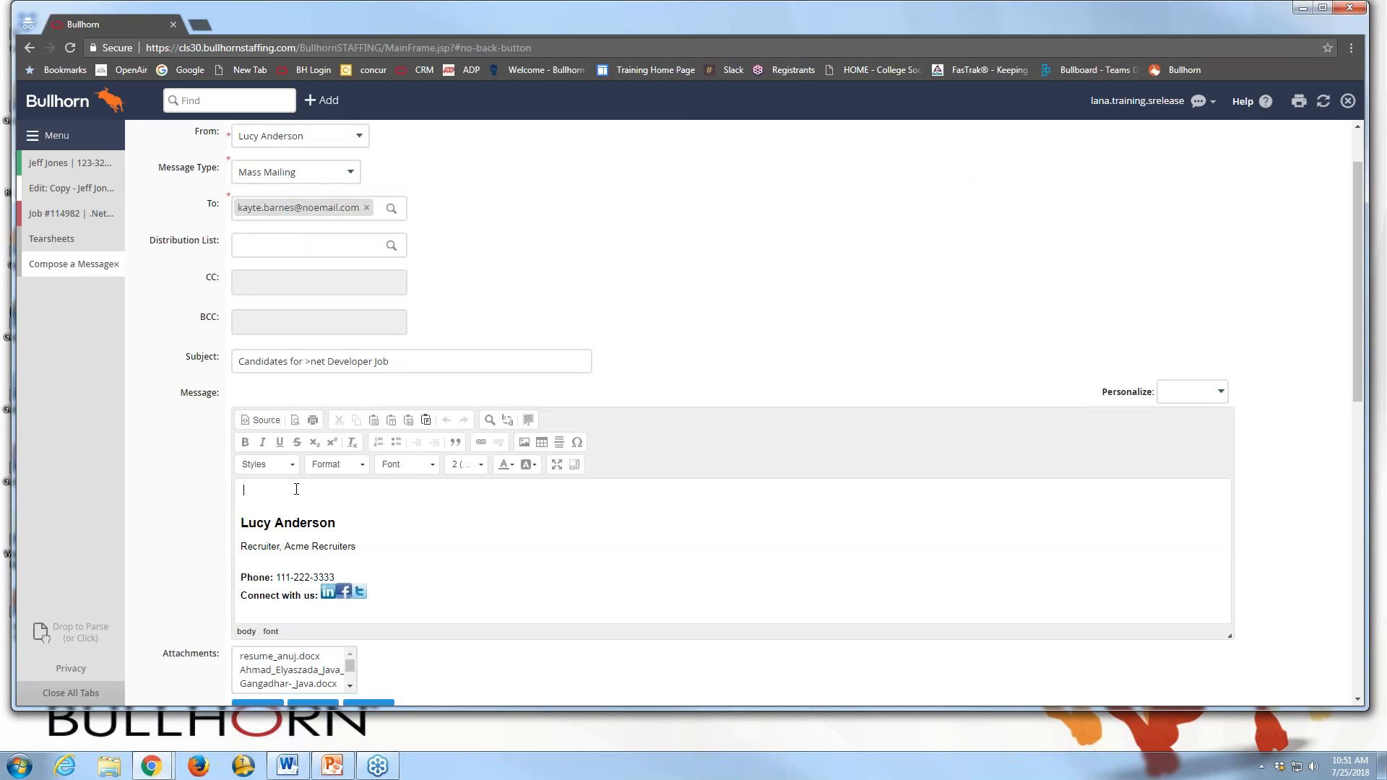
scroll(296, 487, down, 2)
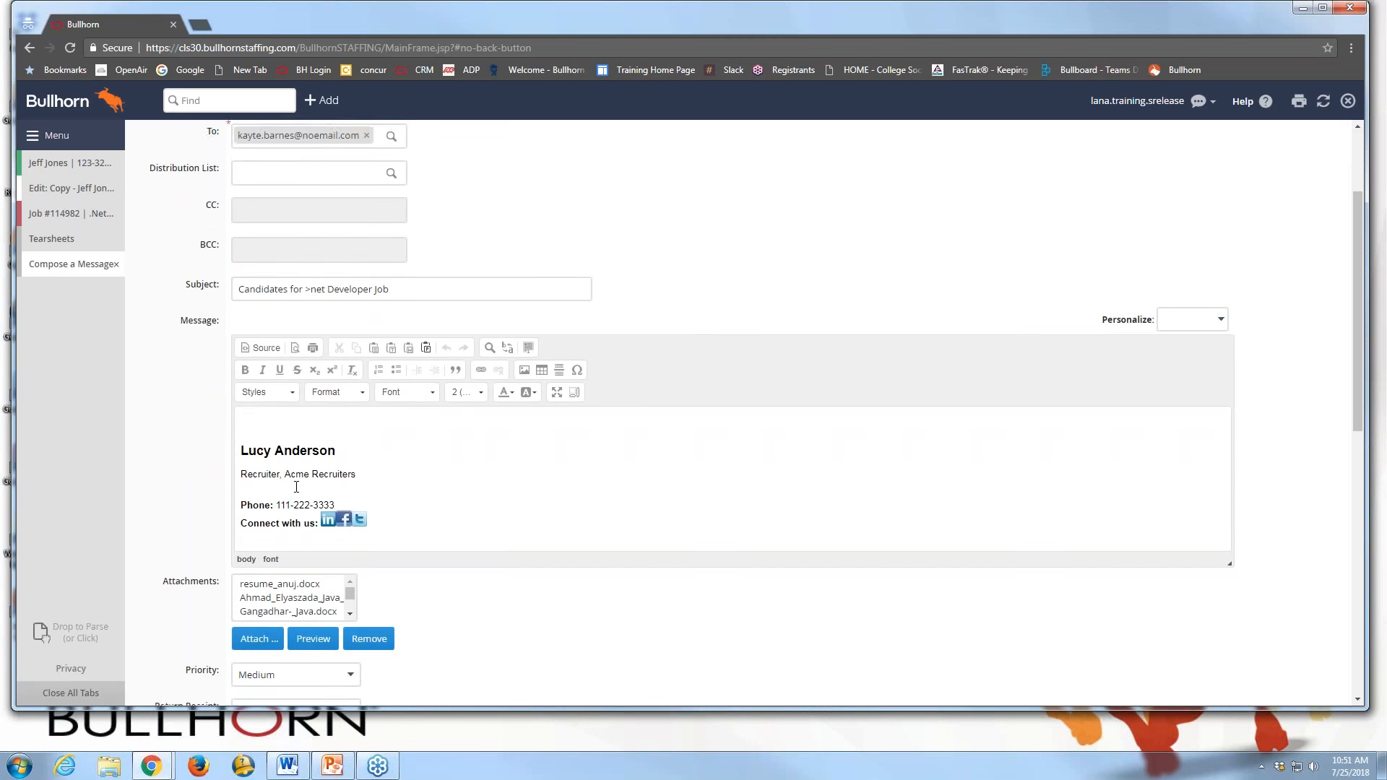
drag(351, 525, 352, 520)
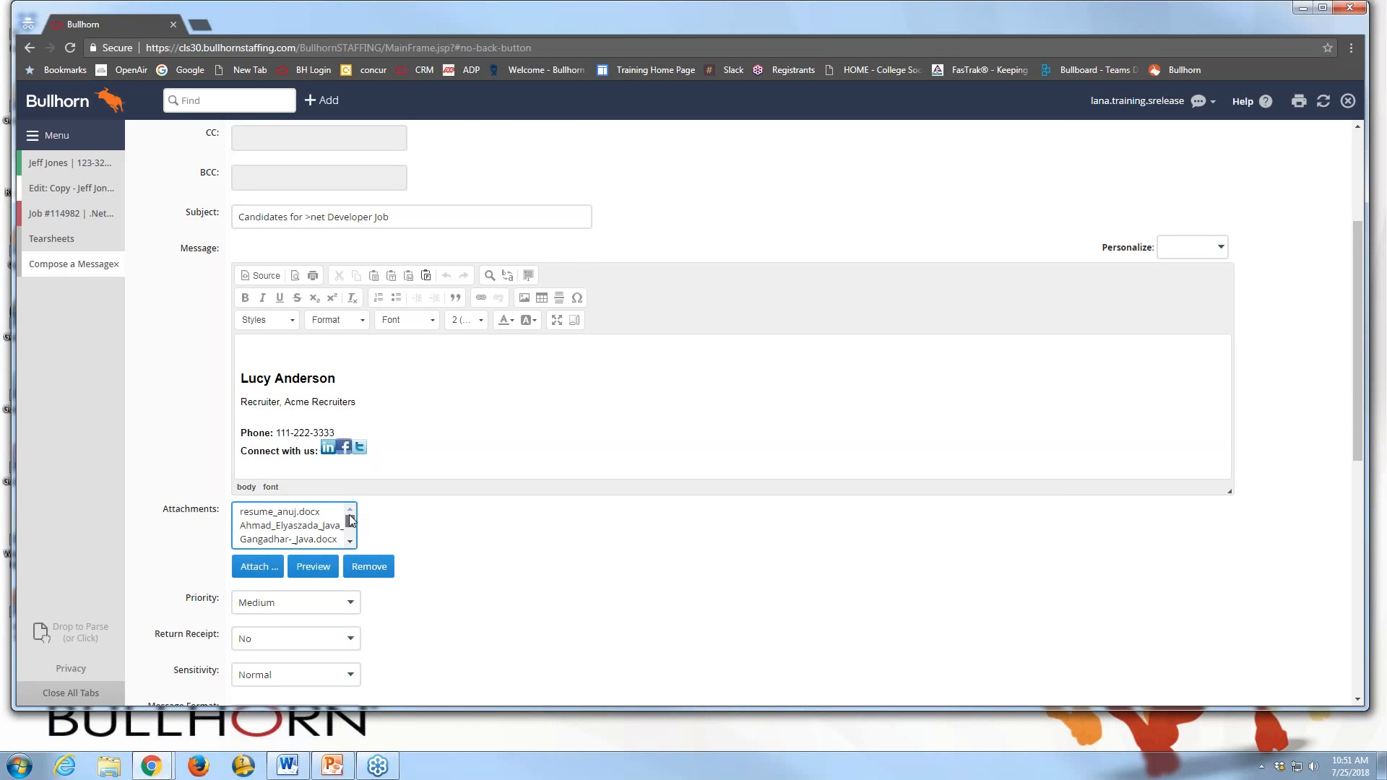
drag(350, 516, 350, 516)
scroll(463, 520, down, 1)
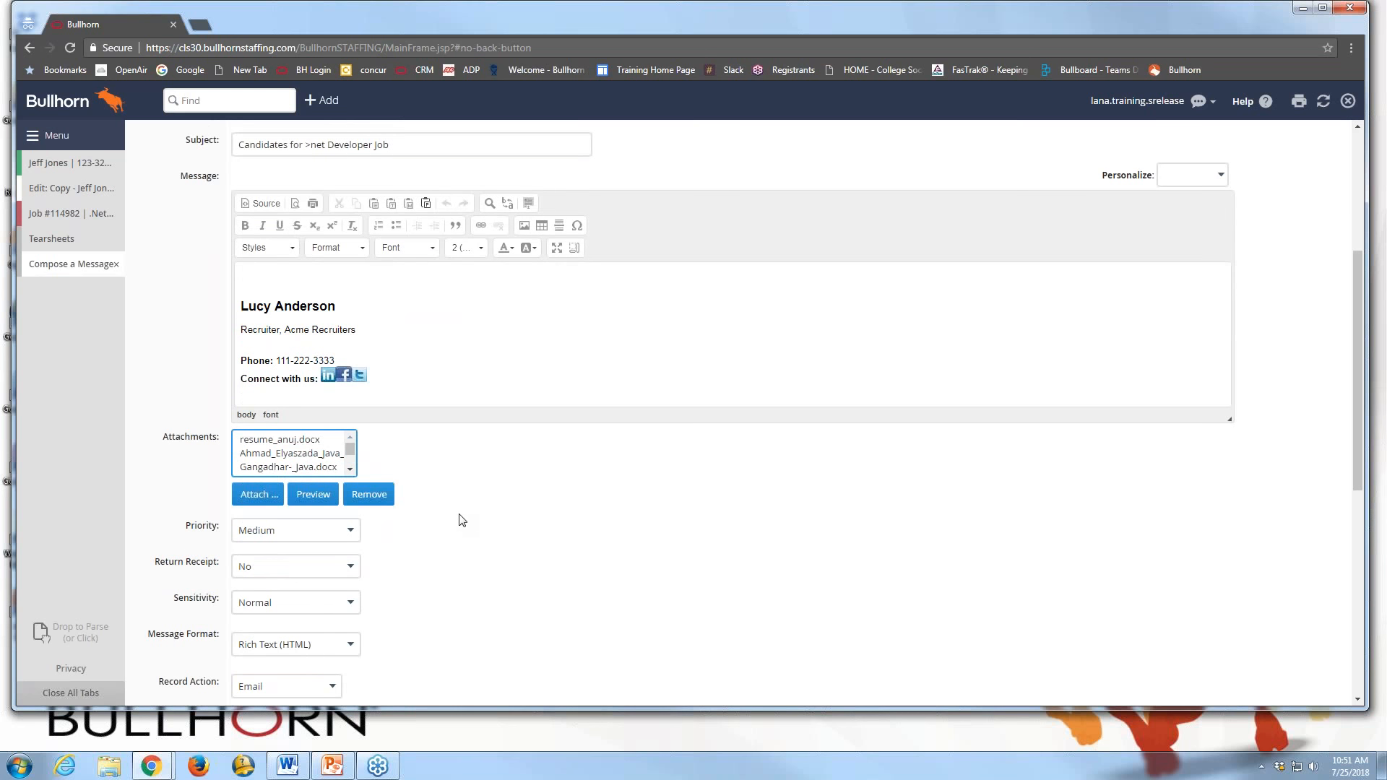
scroll(463, 520, down, 1)
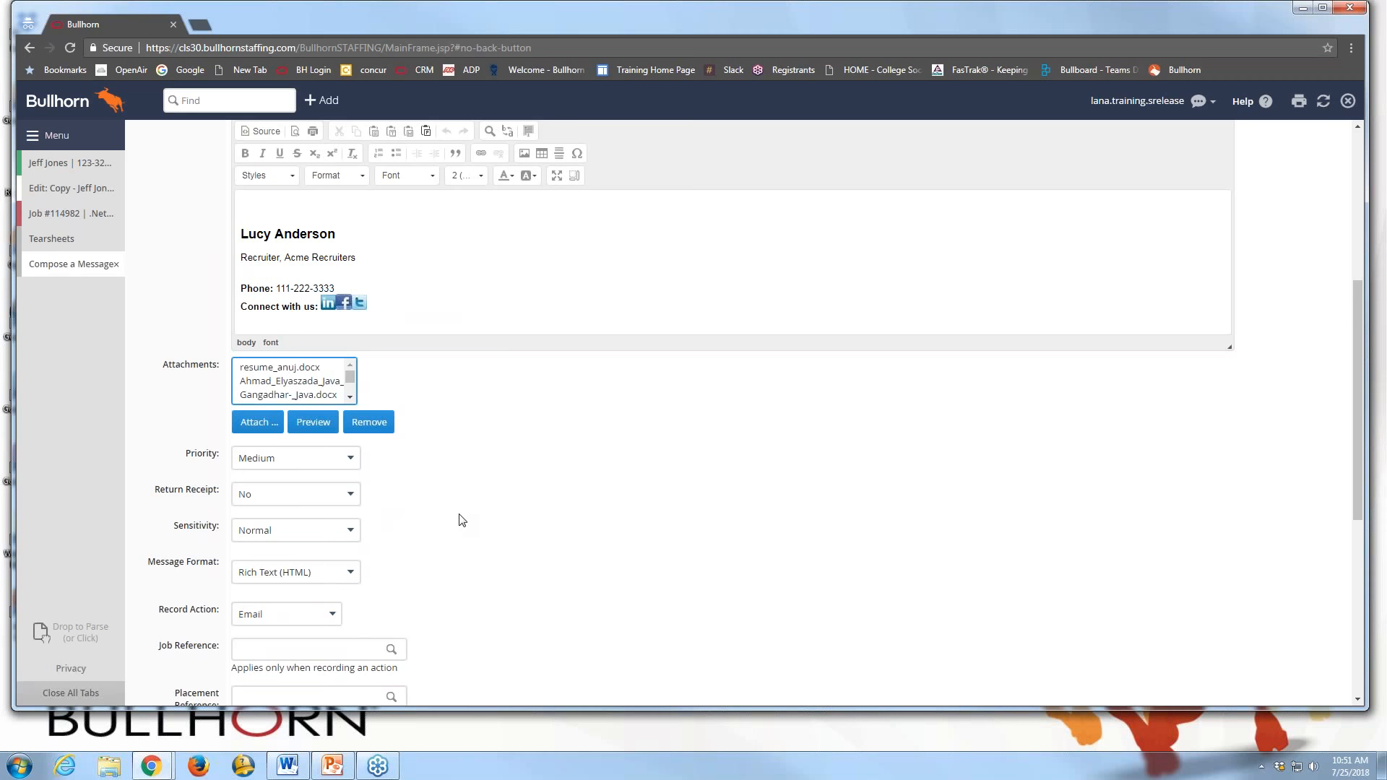
scroll(462, 520, down, 3)
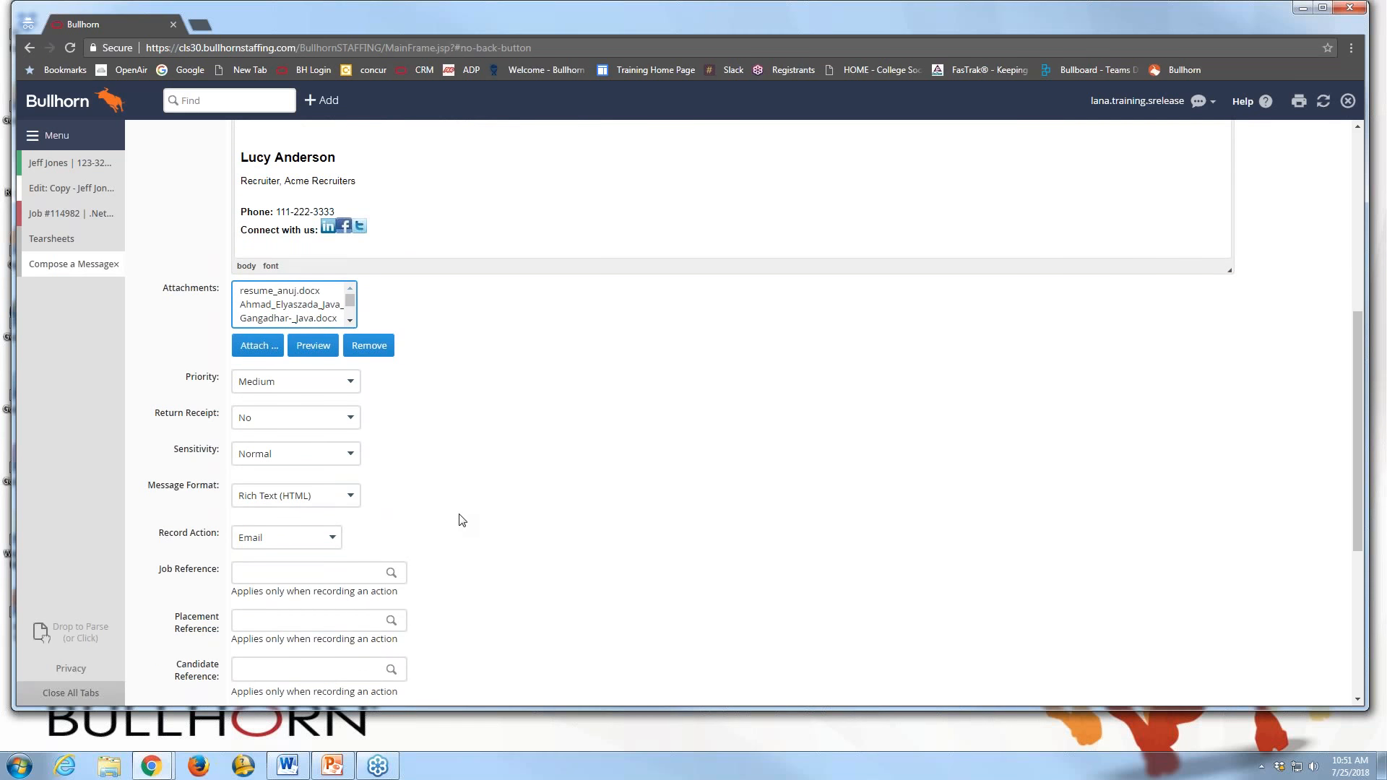
scroll(462, 520, down, 1)
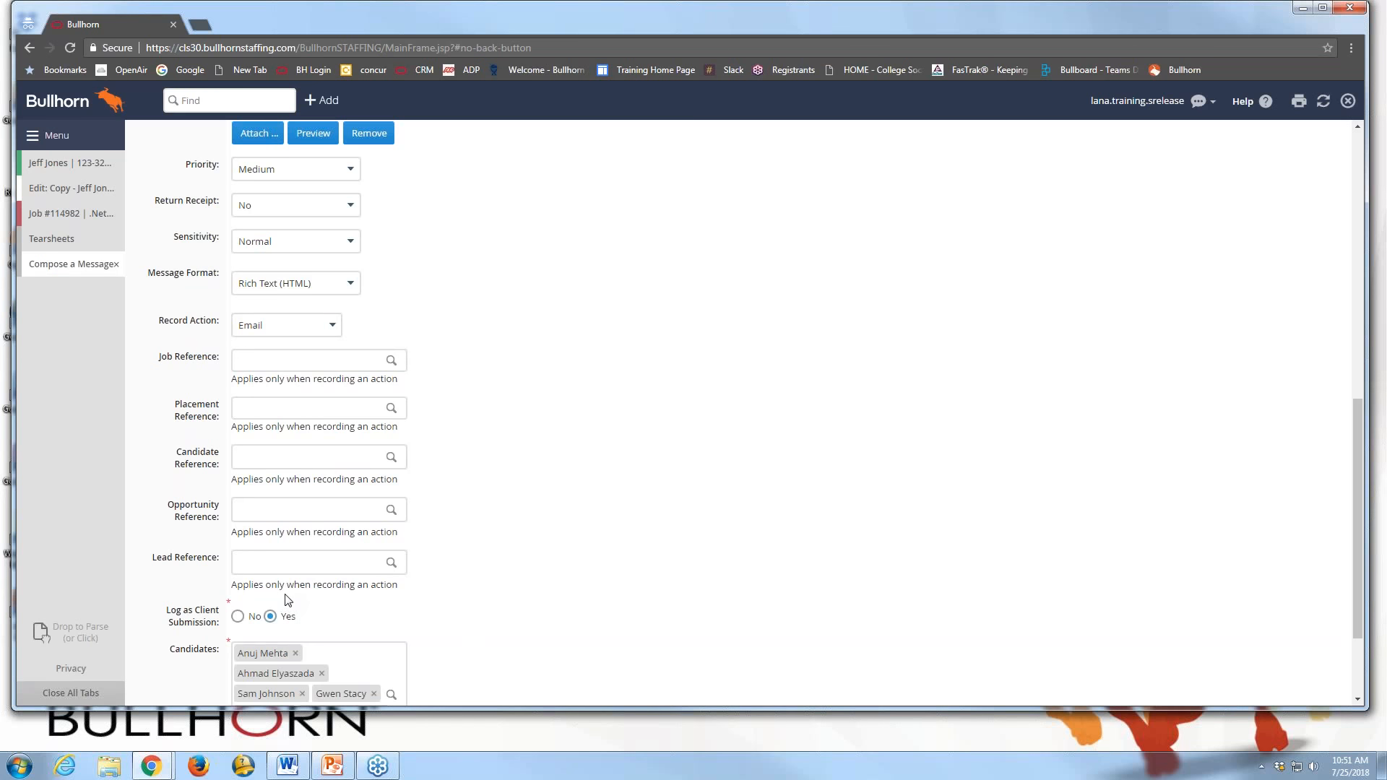
Set the Job Reference to #114982 .Net Developer by searching for 114982
click(250, 365)
text(.net developer)
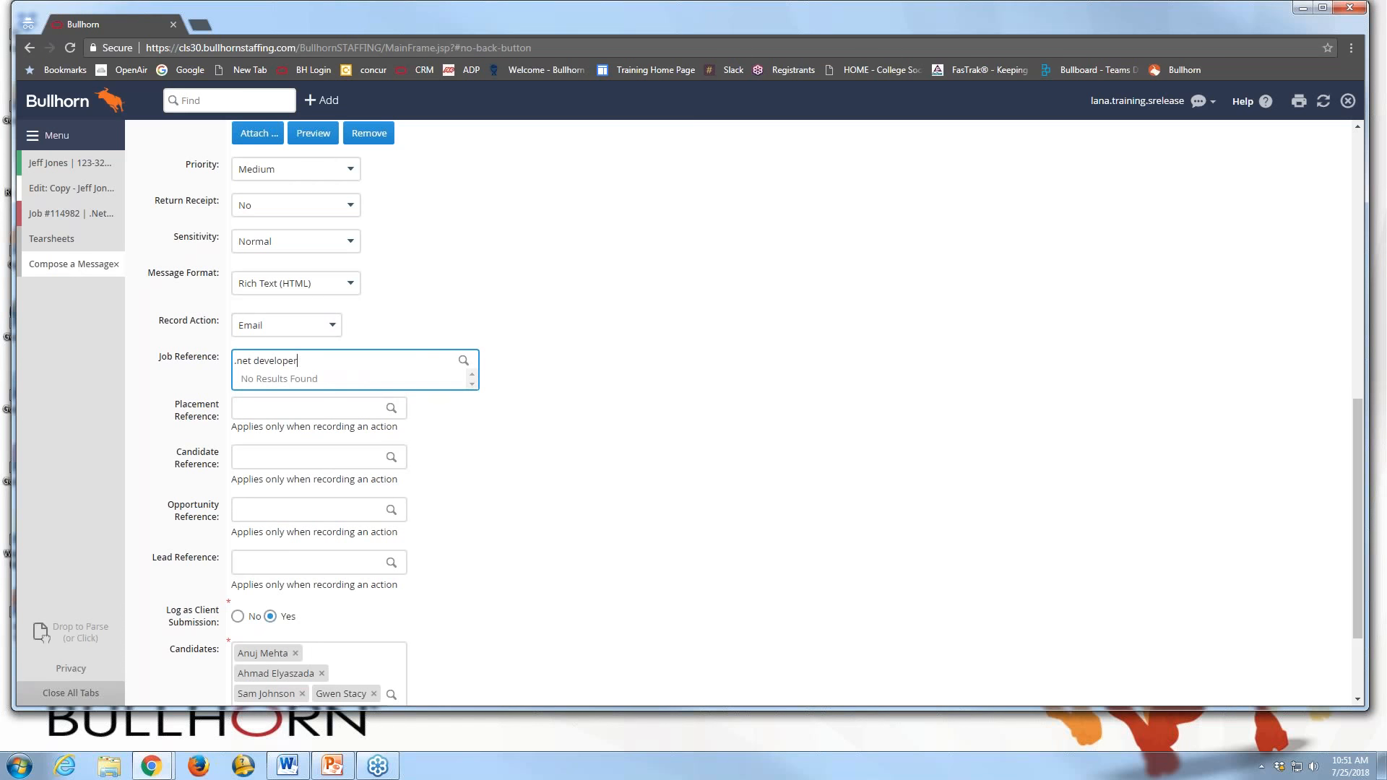
key(BackSpace)
key(BackSpace)
key(BackSpace)
key(BackSpace)
key(BackSpace)
key(BackSpace)
key(BackSpace)
key(BackSpace)
key(BackSpace)
key(BackSpace)
key(BackSpace)
key(BackSpace)
key(BackSpace)
key(BackSpace)
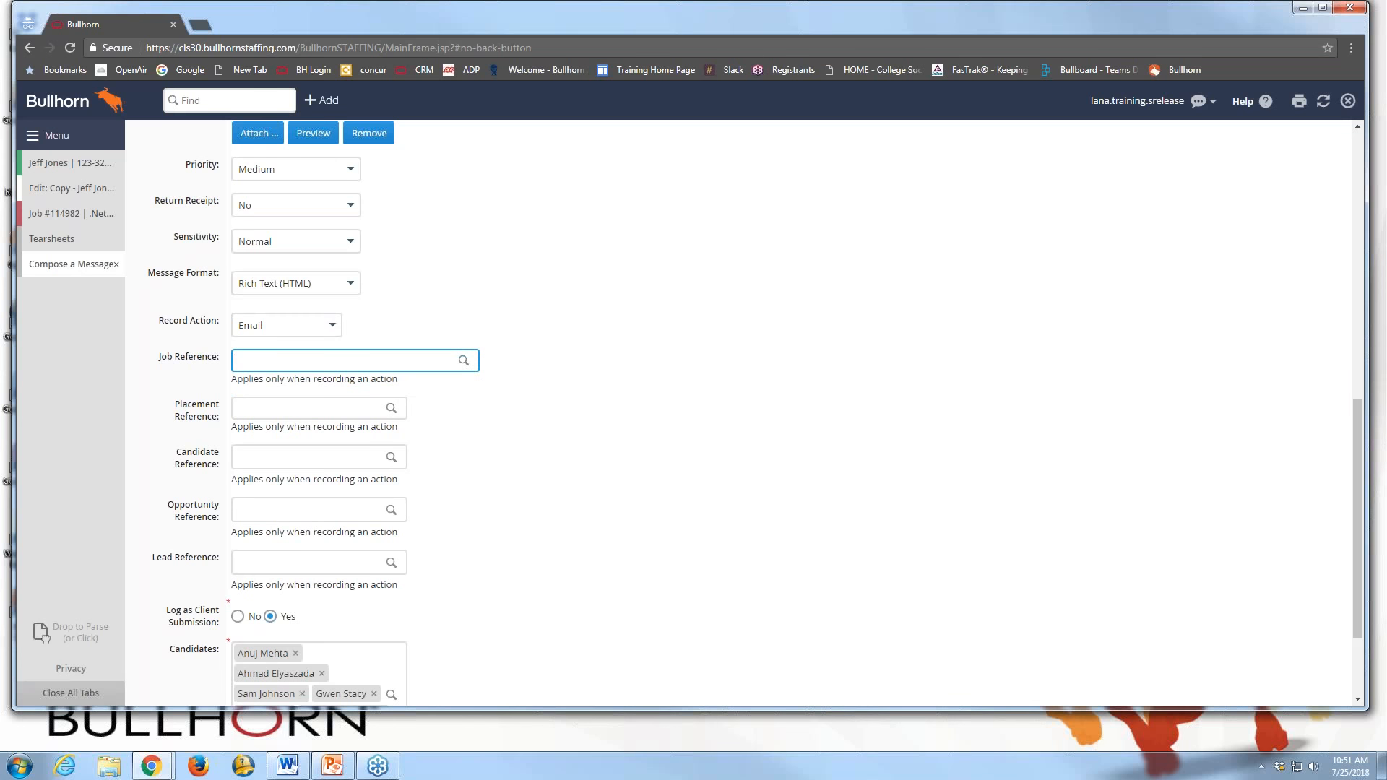
text(.net developer)
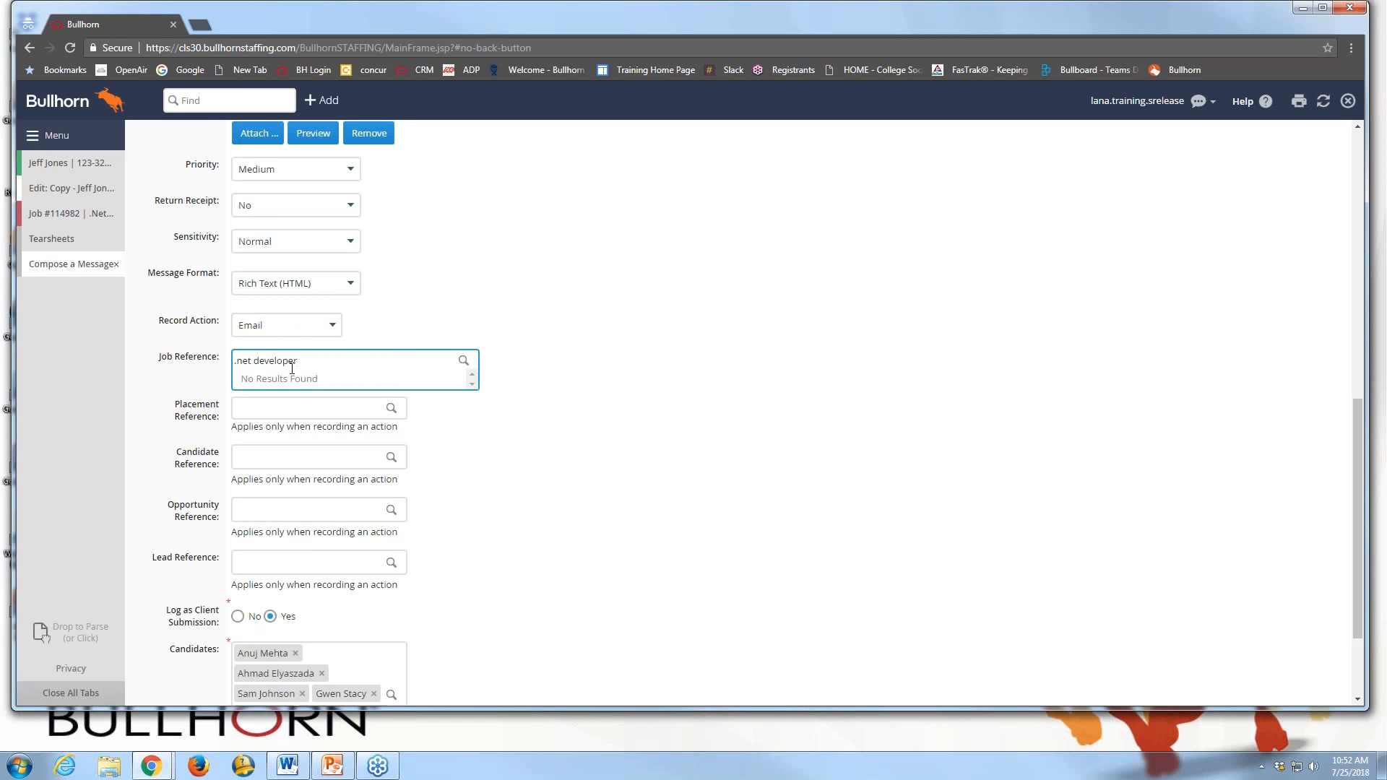
key(BackSpace)
key(BackSpace)
key(BackSpace)
key(BackSpace)
key(BackSpace)
key(BackSpace)
key(BackSpace)
key(BackSpace)
key(BackSpace)
key(BackSpace)
key(BackSpace)
key(BackSpace)
key(BackSpace)
key(BackSpace)
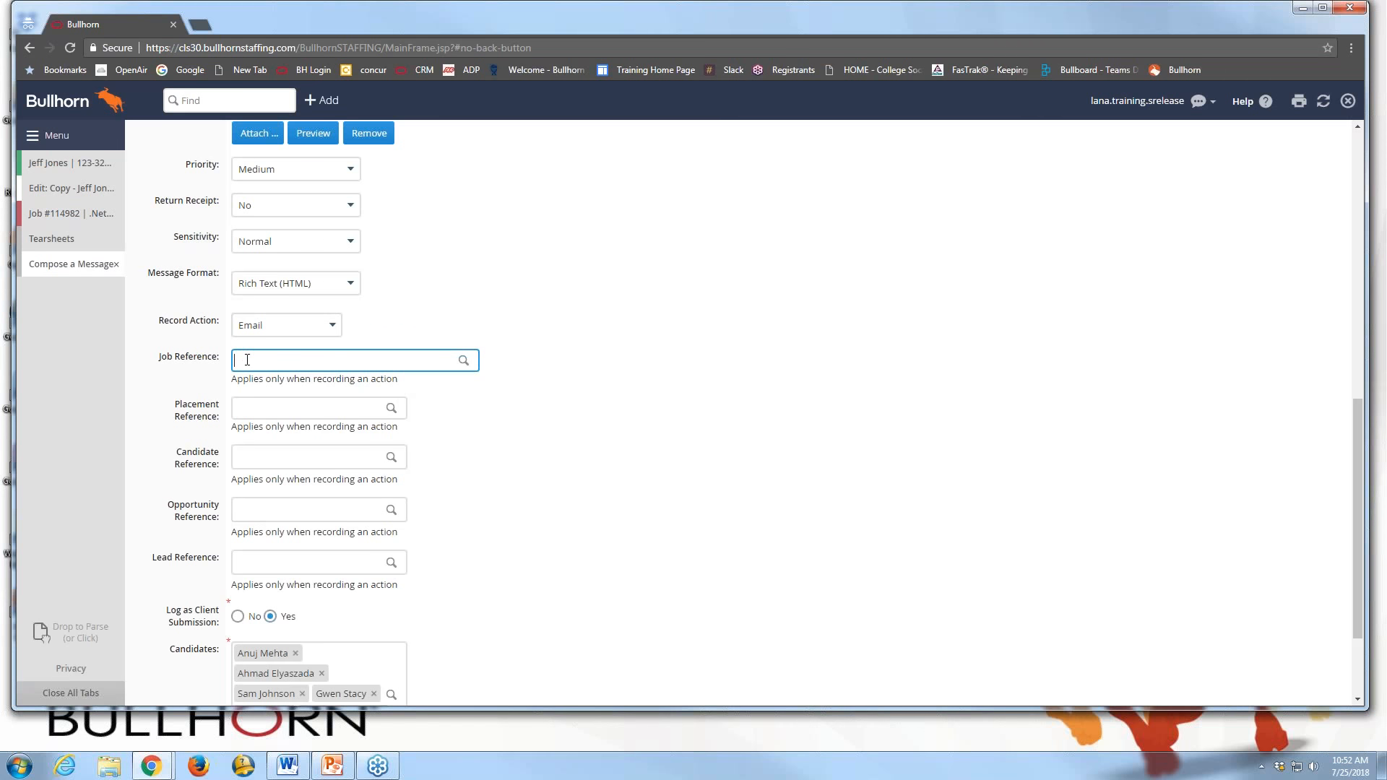
text(114982)
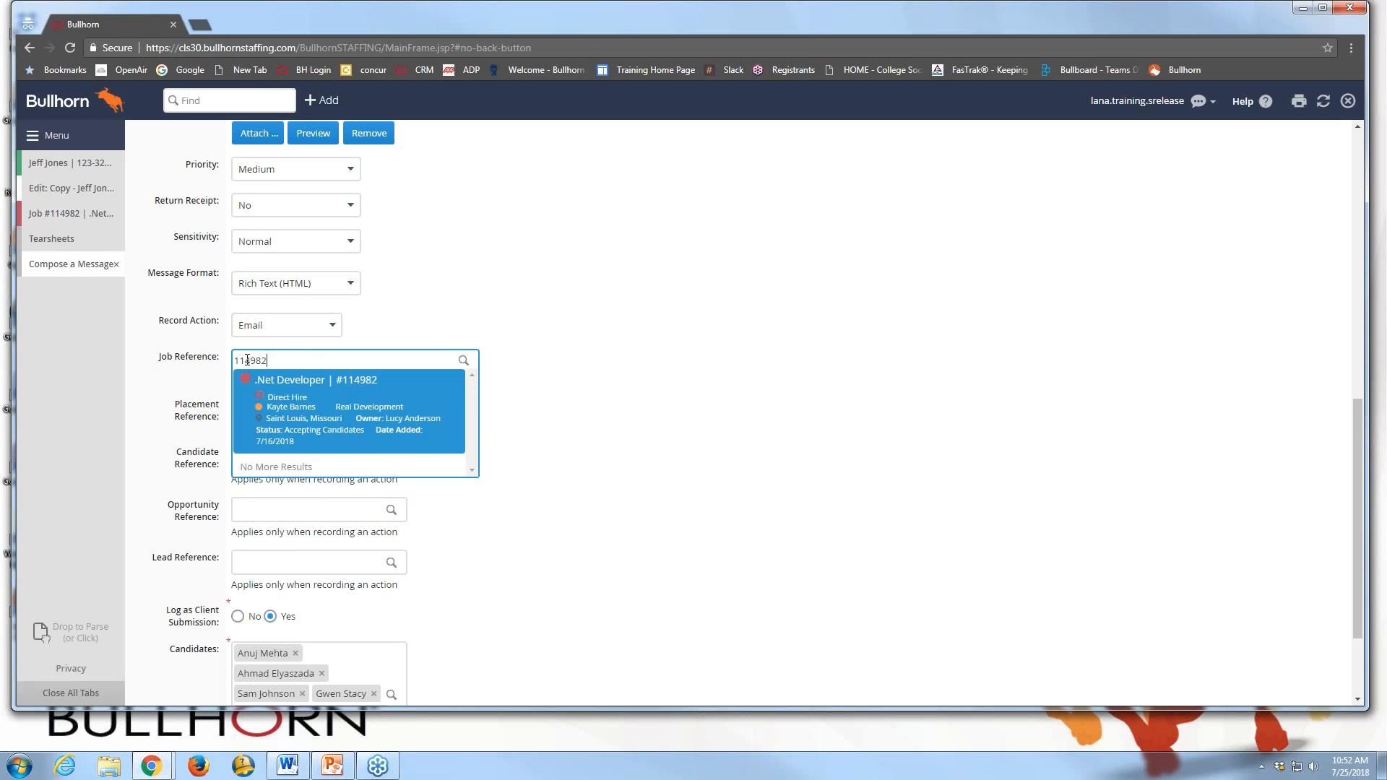
click(275, 401)
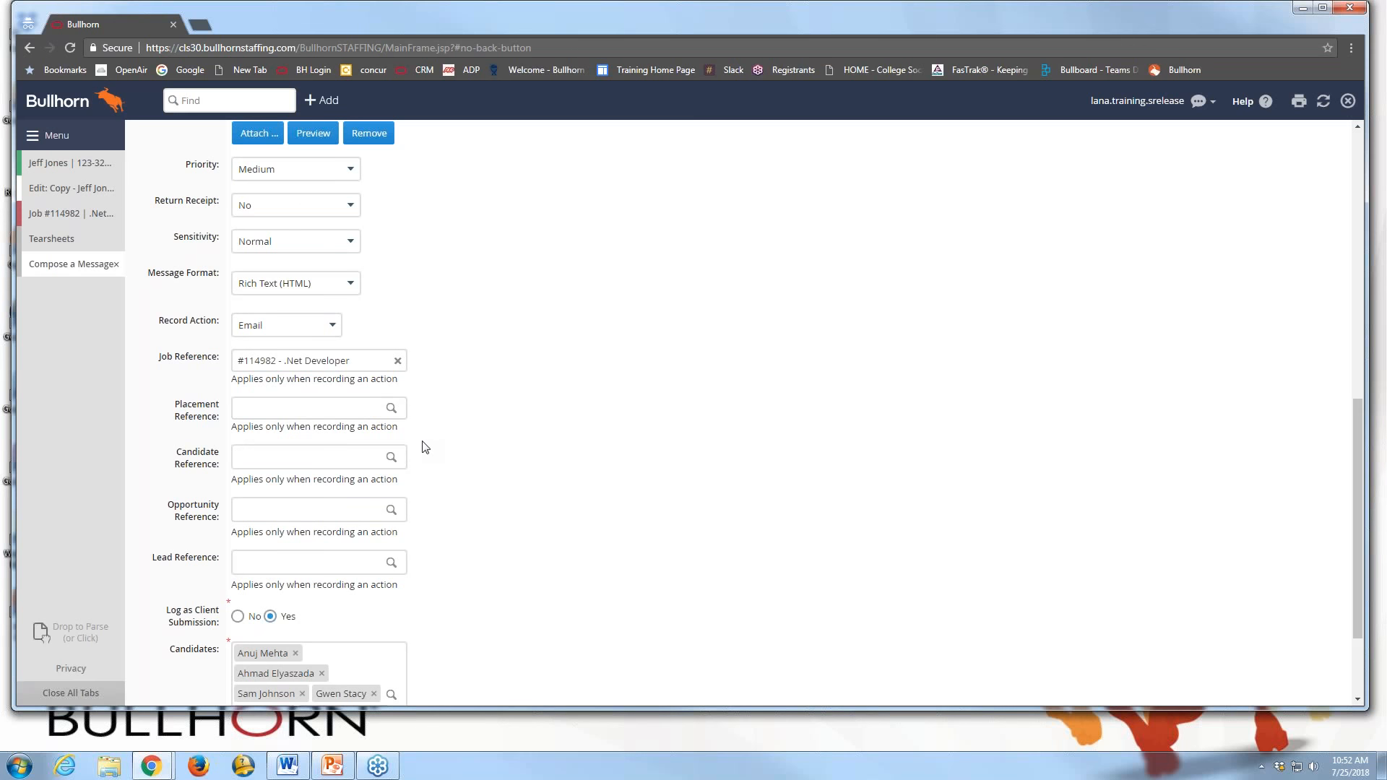
scroll(425, 448, down, 1)
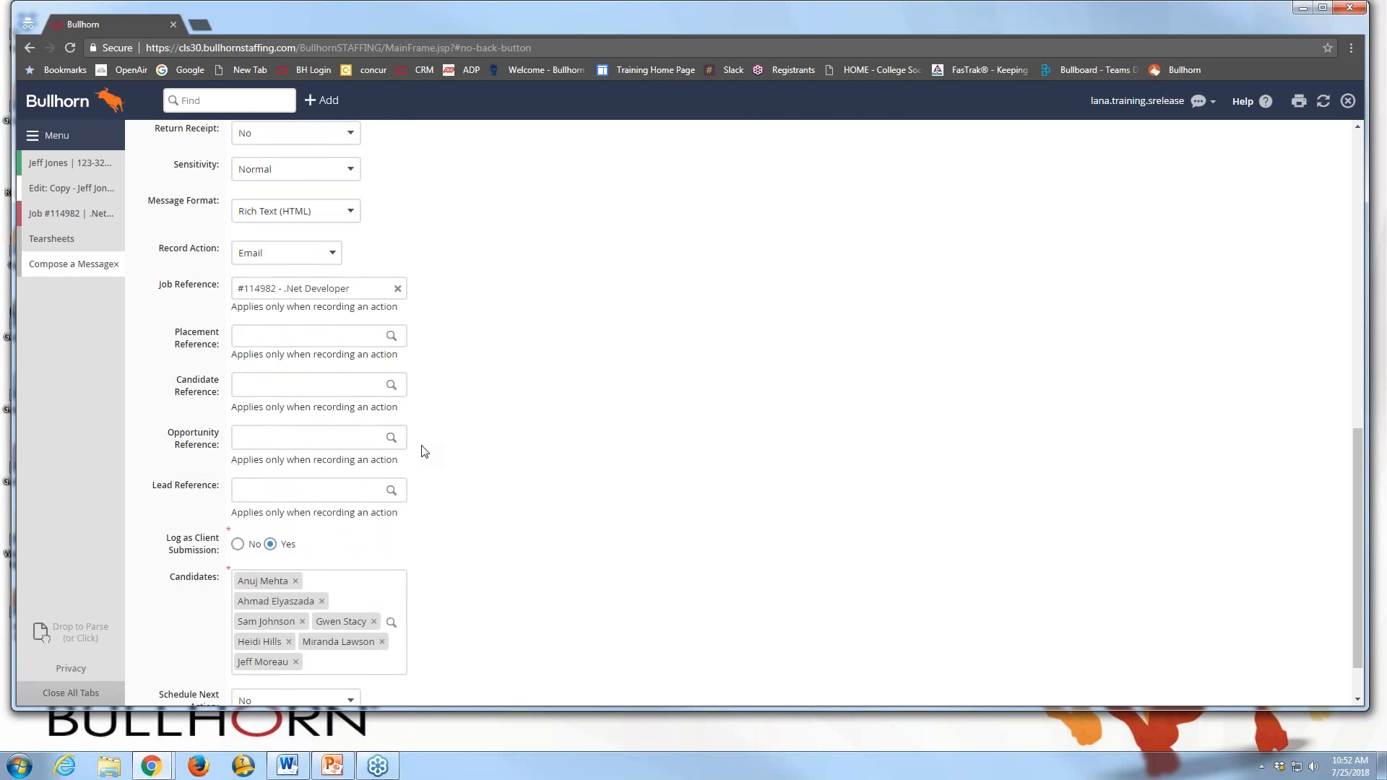
Review the seven listed candidates and send the mass mailing
scroll(295, 539, down, 1)
click(278, 540)
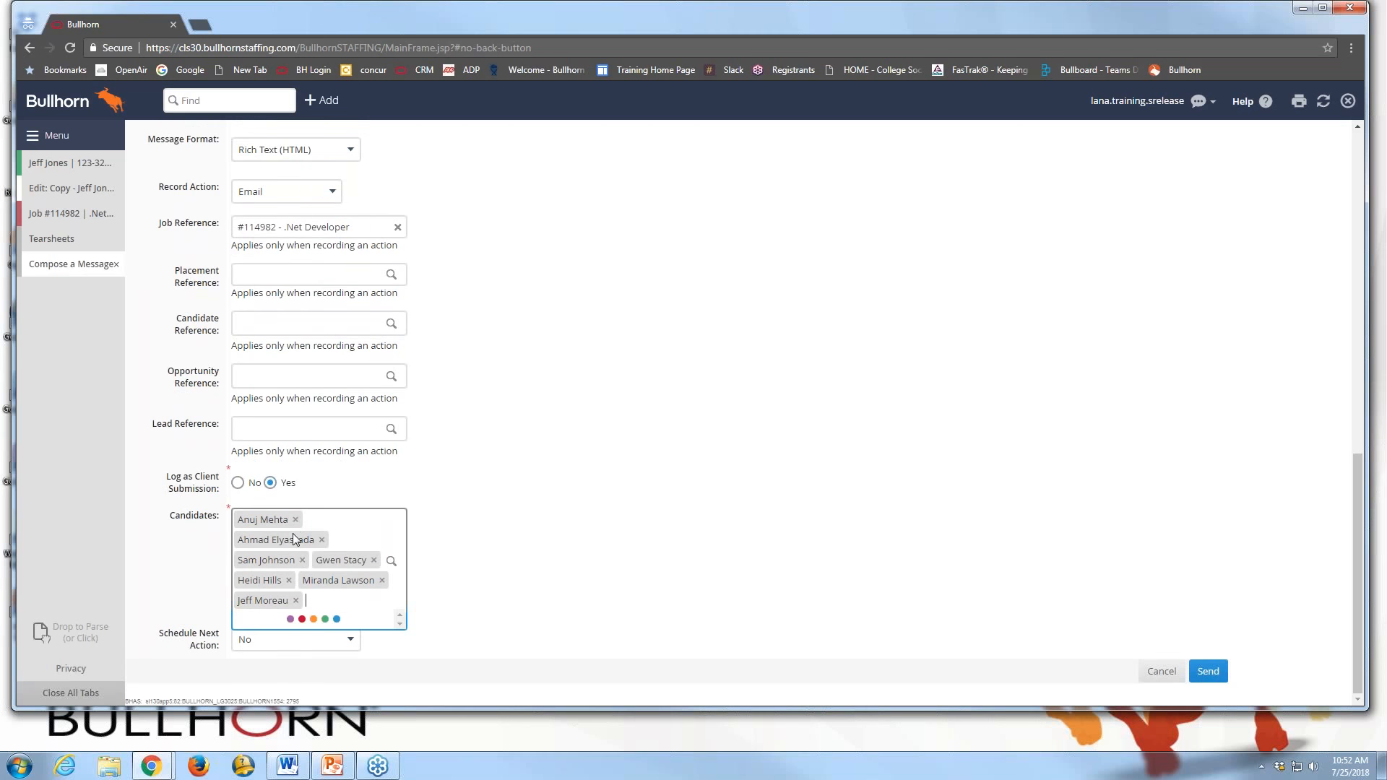
click(582, 556)
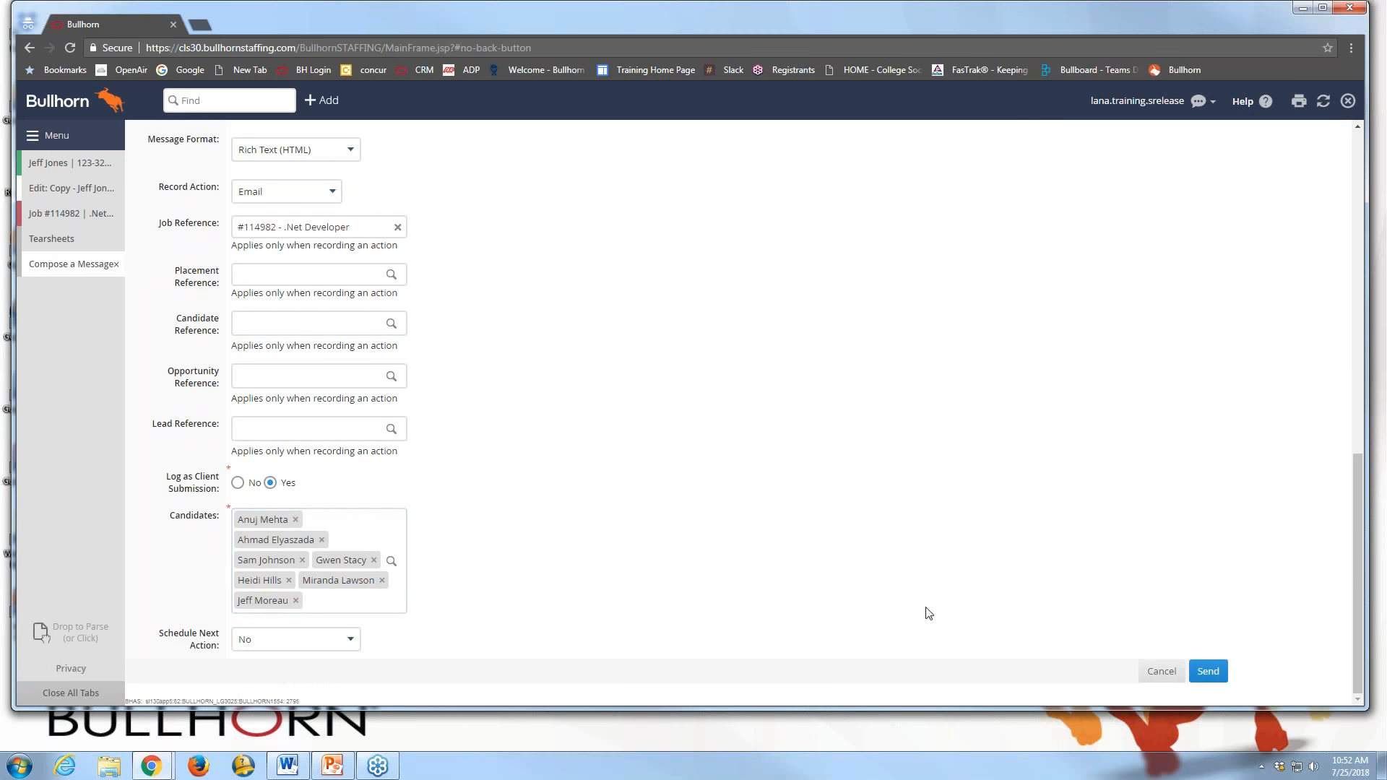
click(1205, 673)
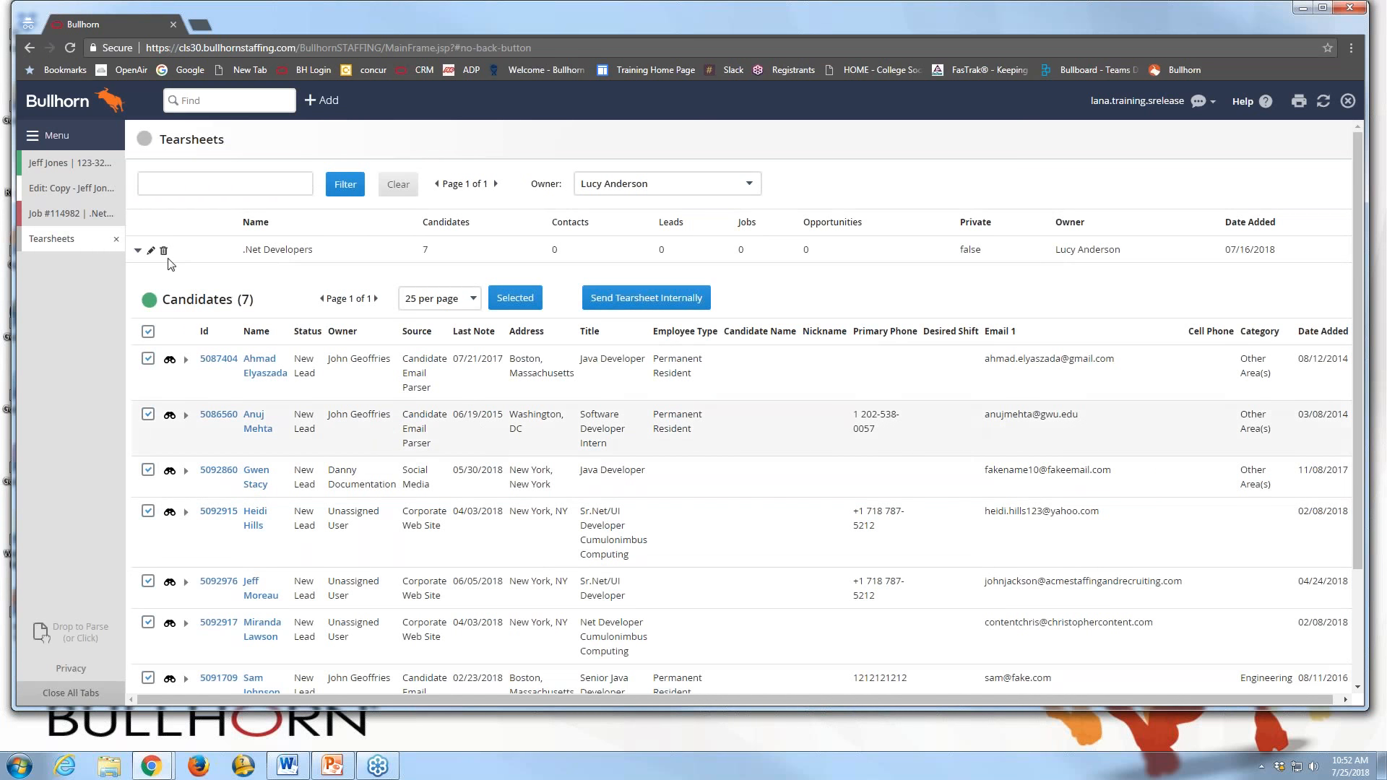
Refresh job #114982's activity to show eight client submissions, then return to the summary slide
click(82, 218)
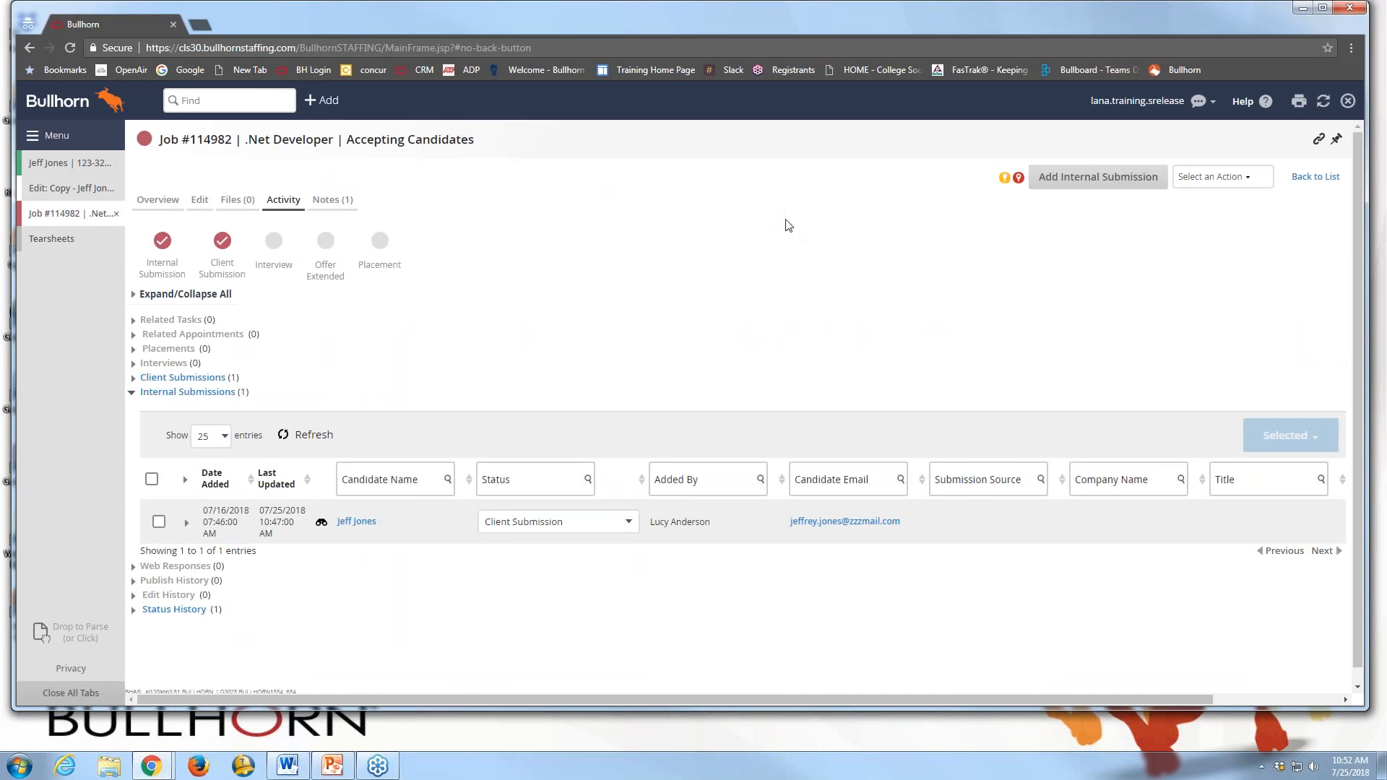
click(1325, 103)
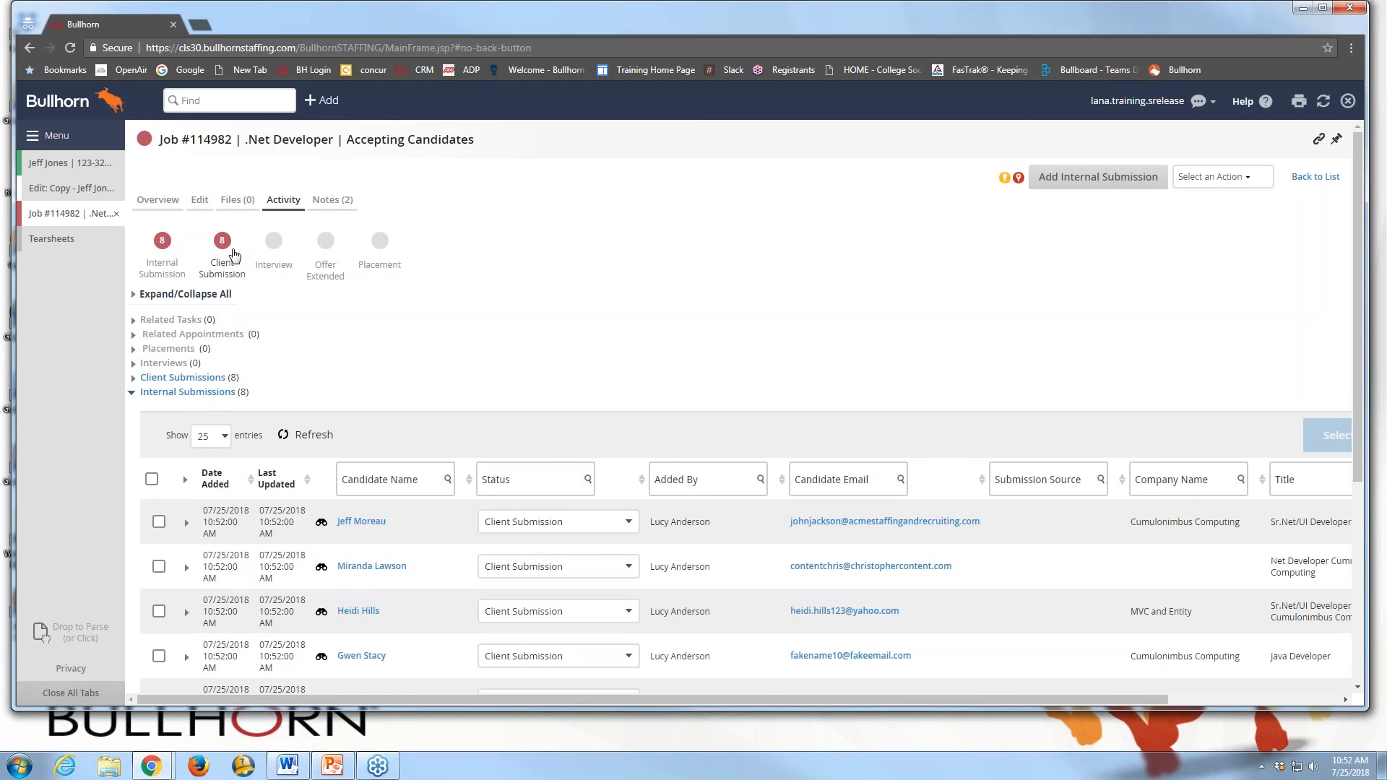
scroll(235, 254, down, 1)
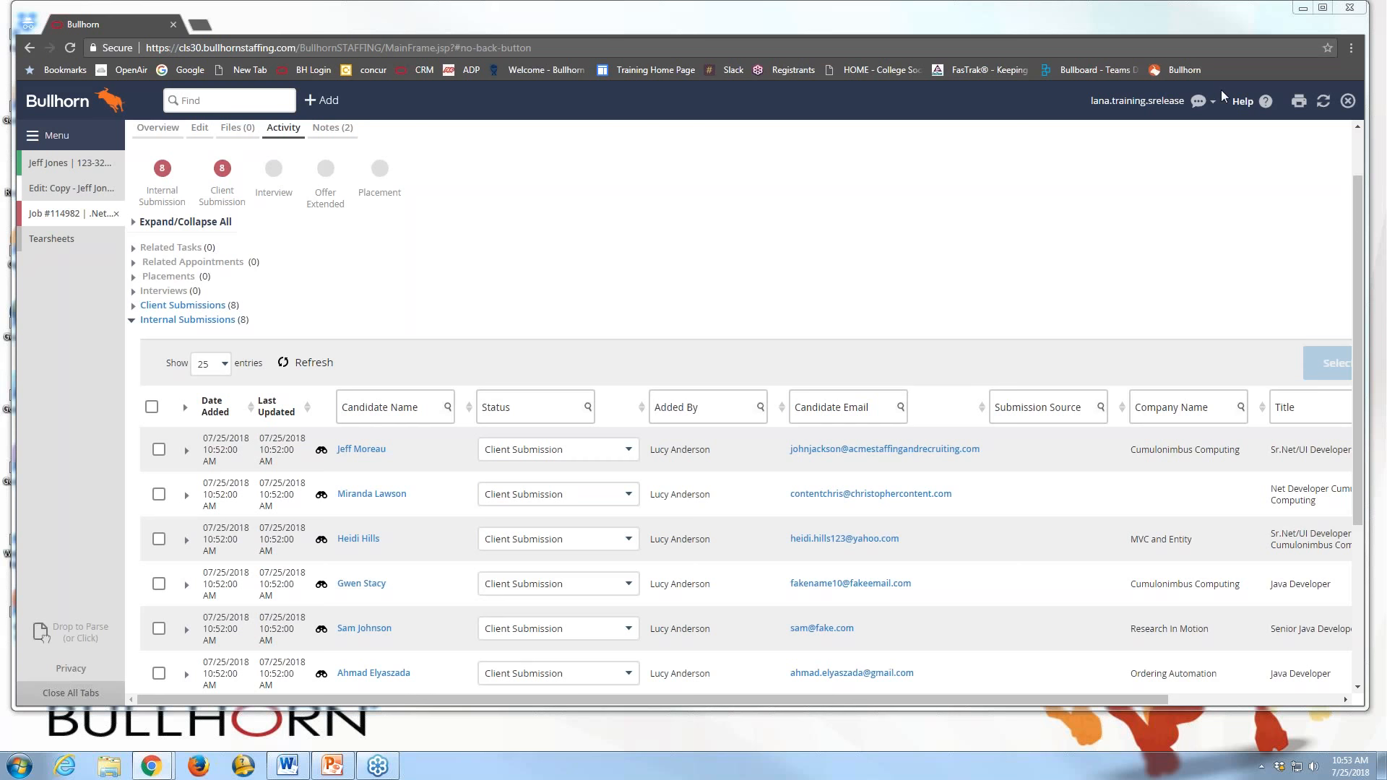
key(alt+Tab)
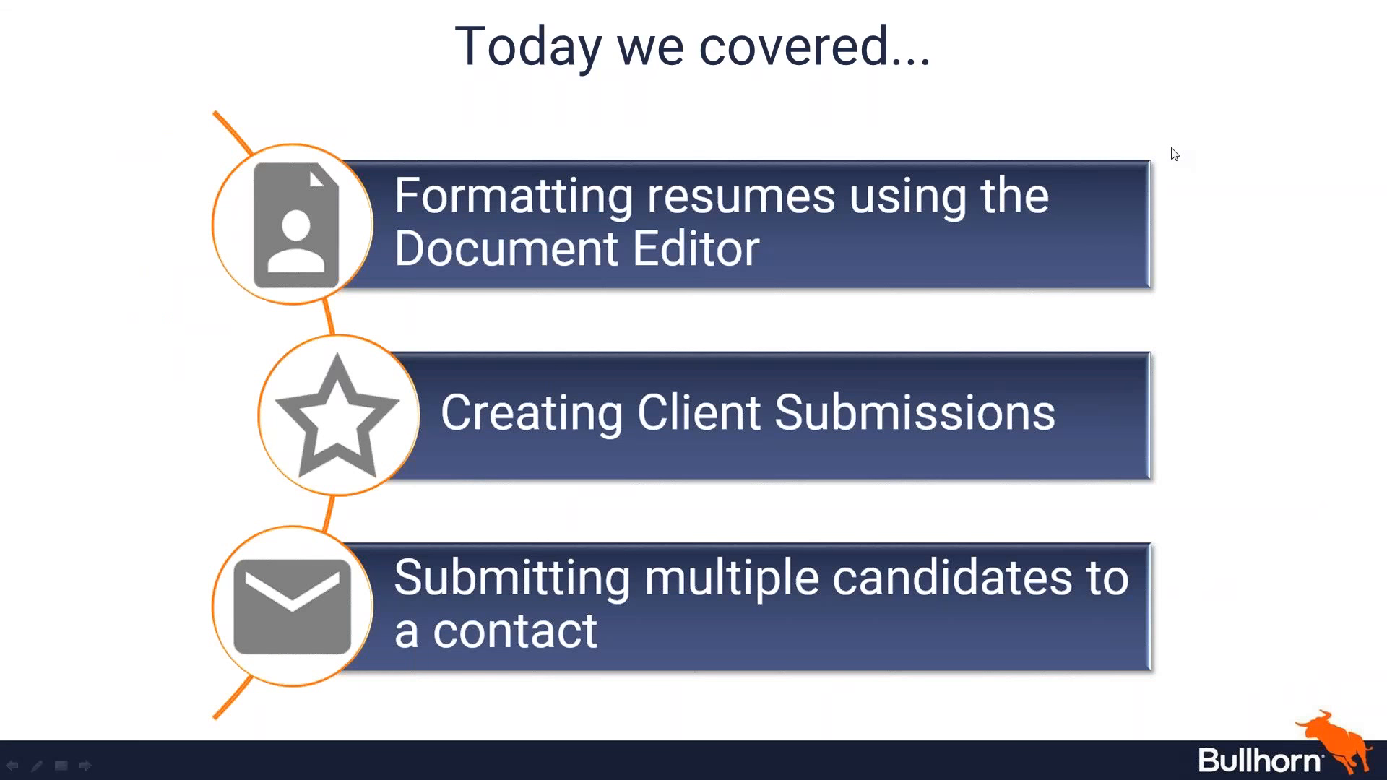
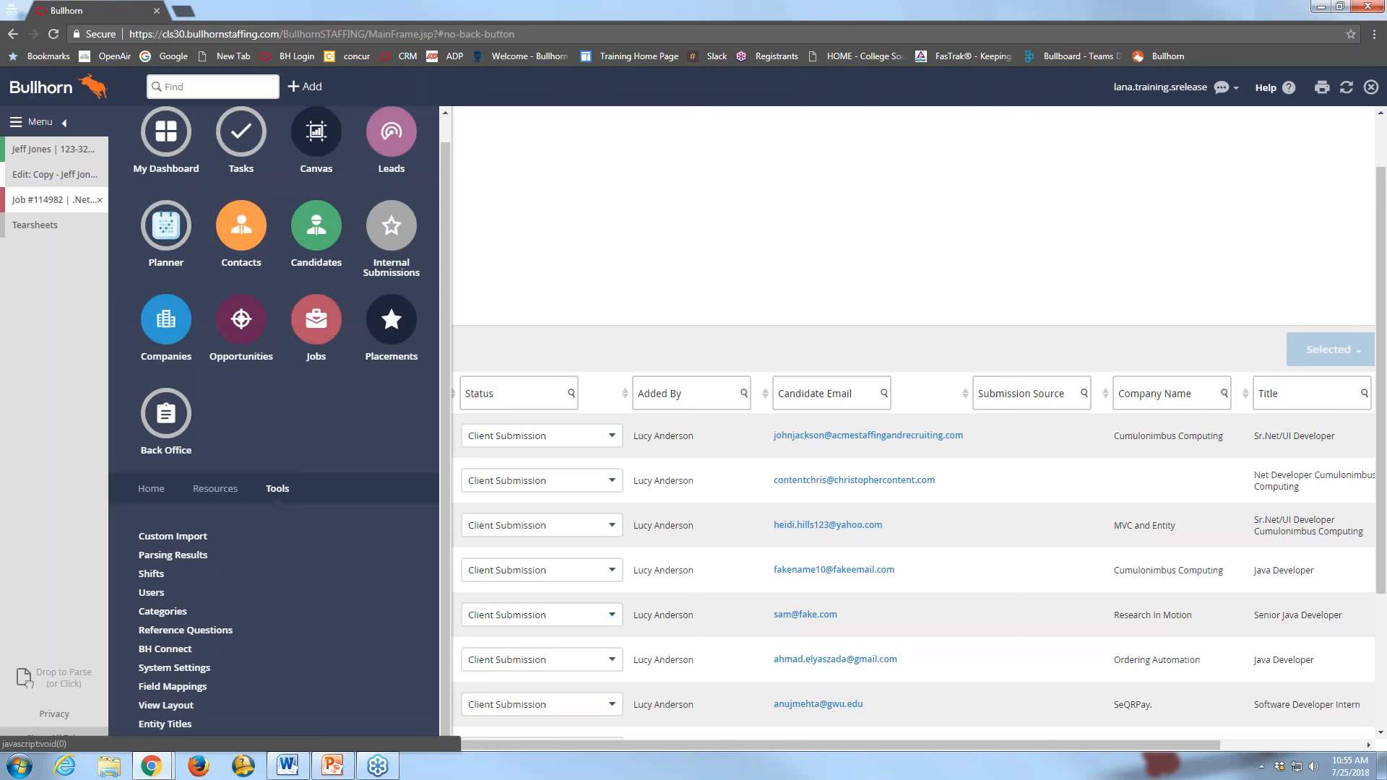
Filter the System Settings table by 'resume' to list its 13 resume entries
click(174, 668)
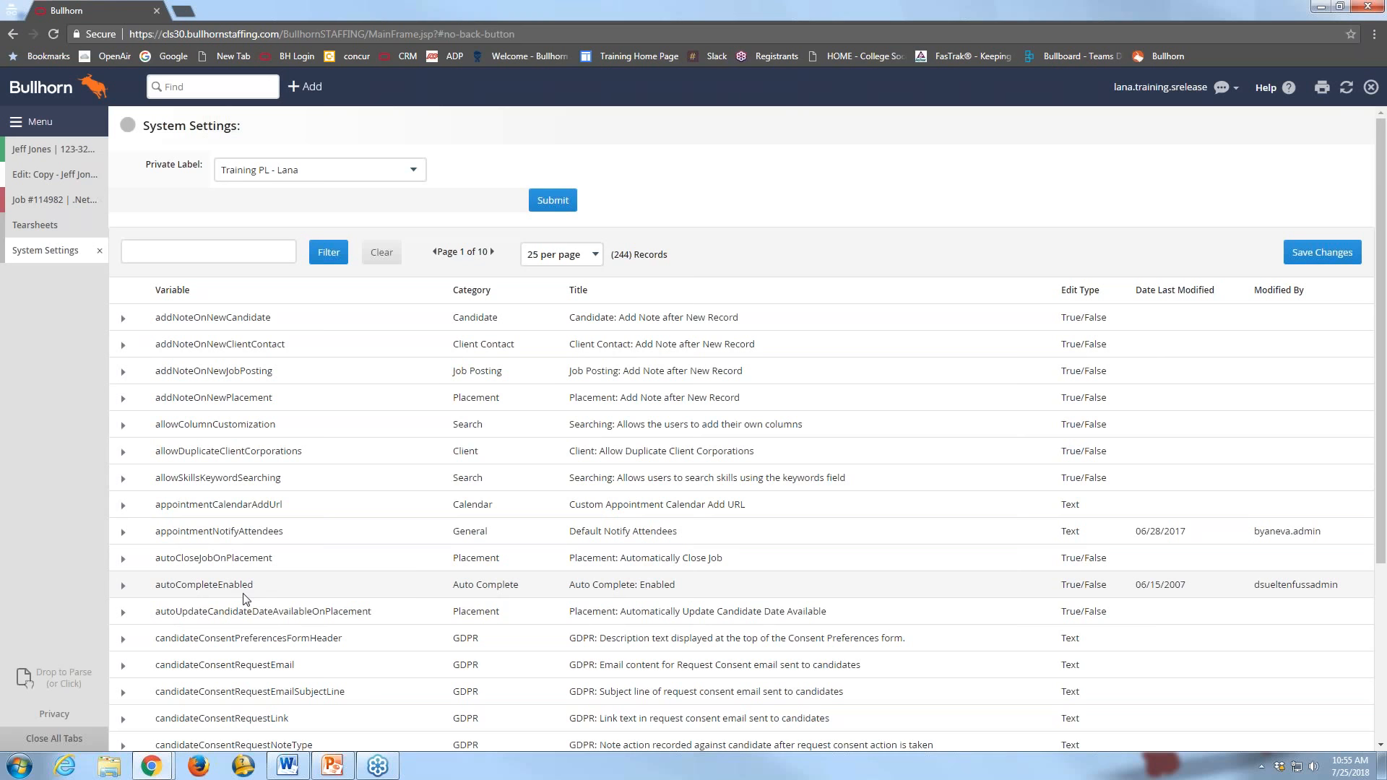
click(187, 253)
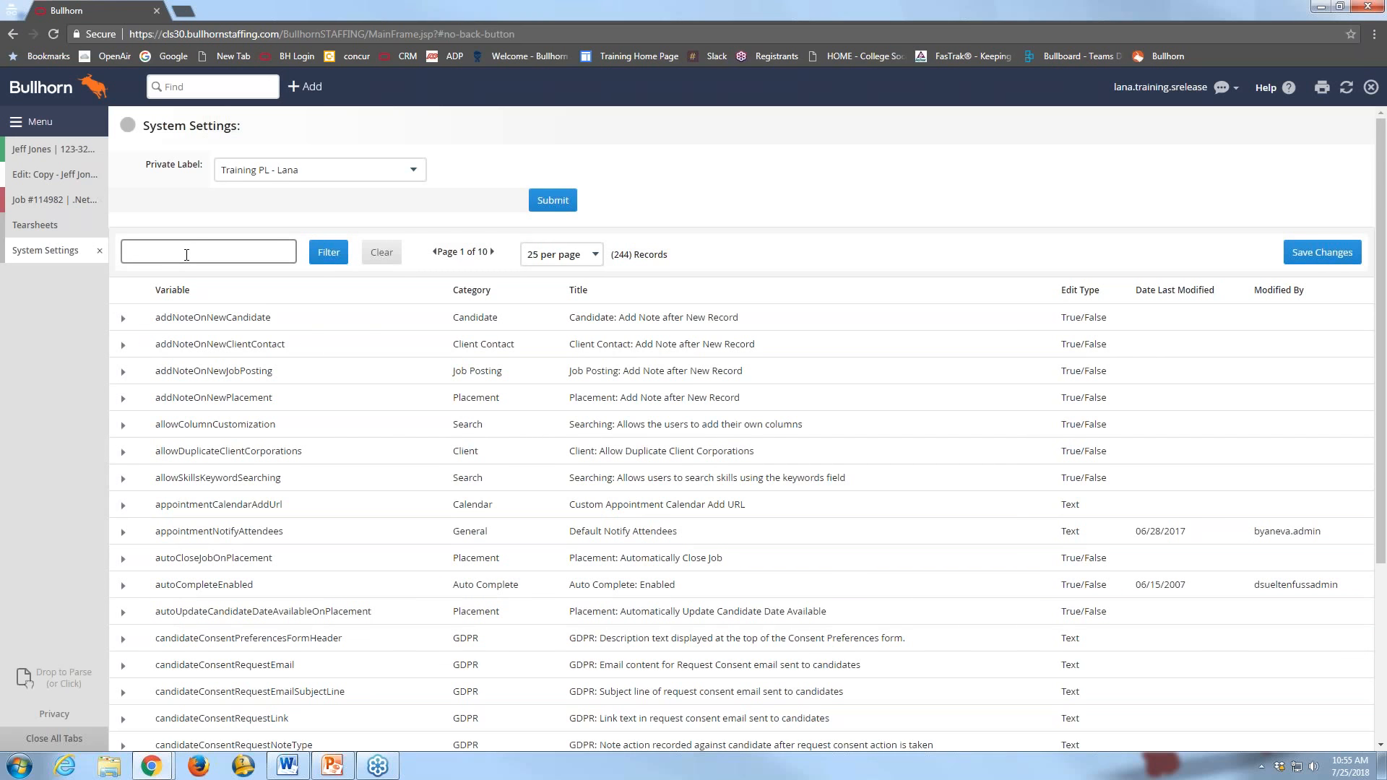
text(resume)
click(328, 258)
click(327, 259)
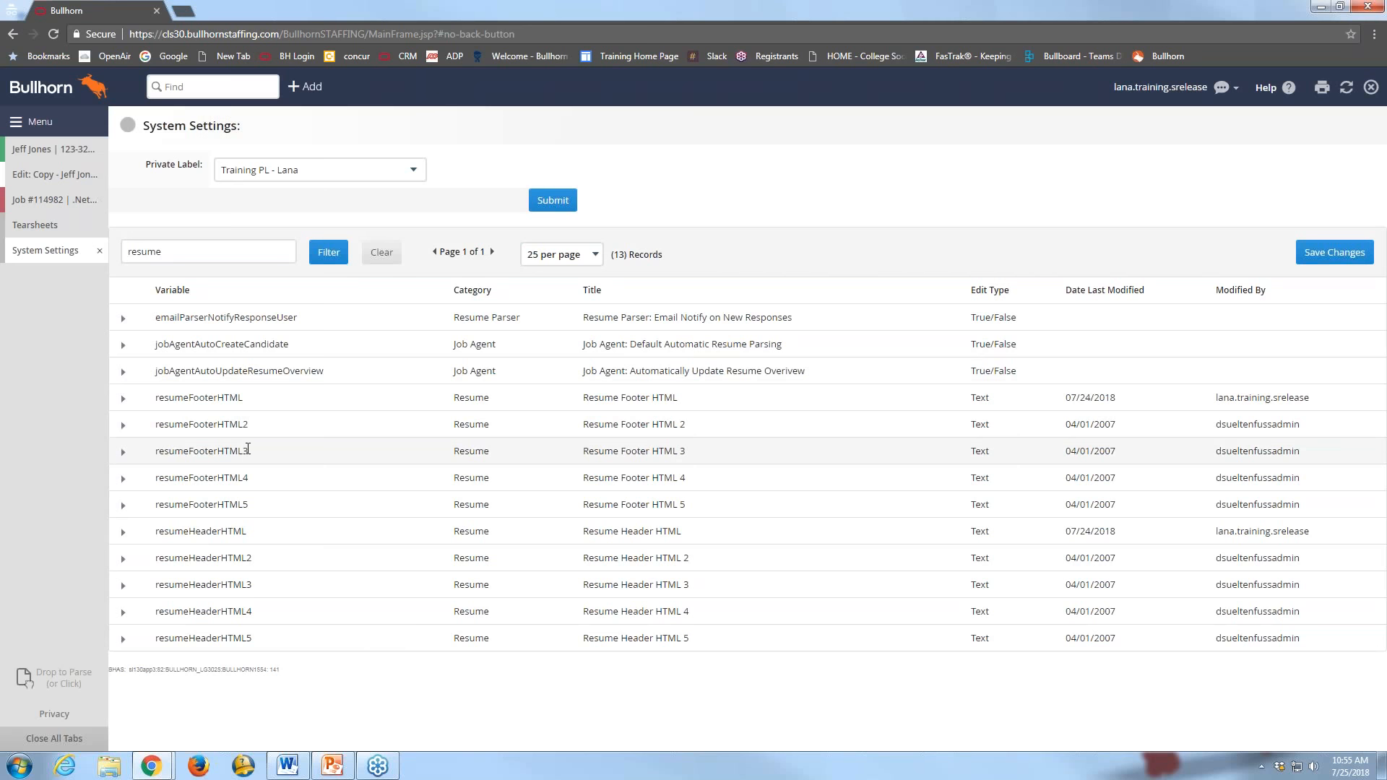
Expand resumeFooterHTML to show its value: an <hr> line and 'Acme Staffing, Inc.'
click(125, 400)
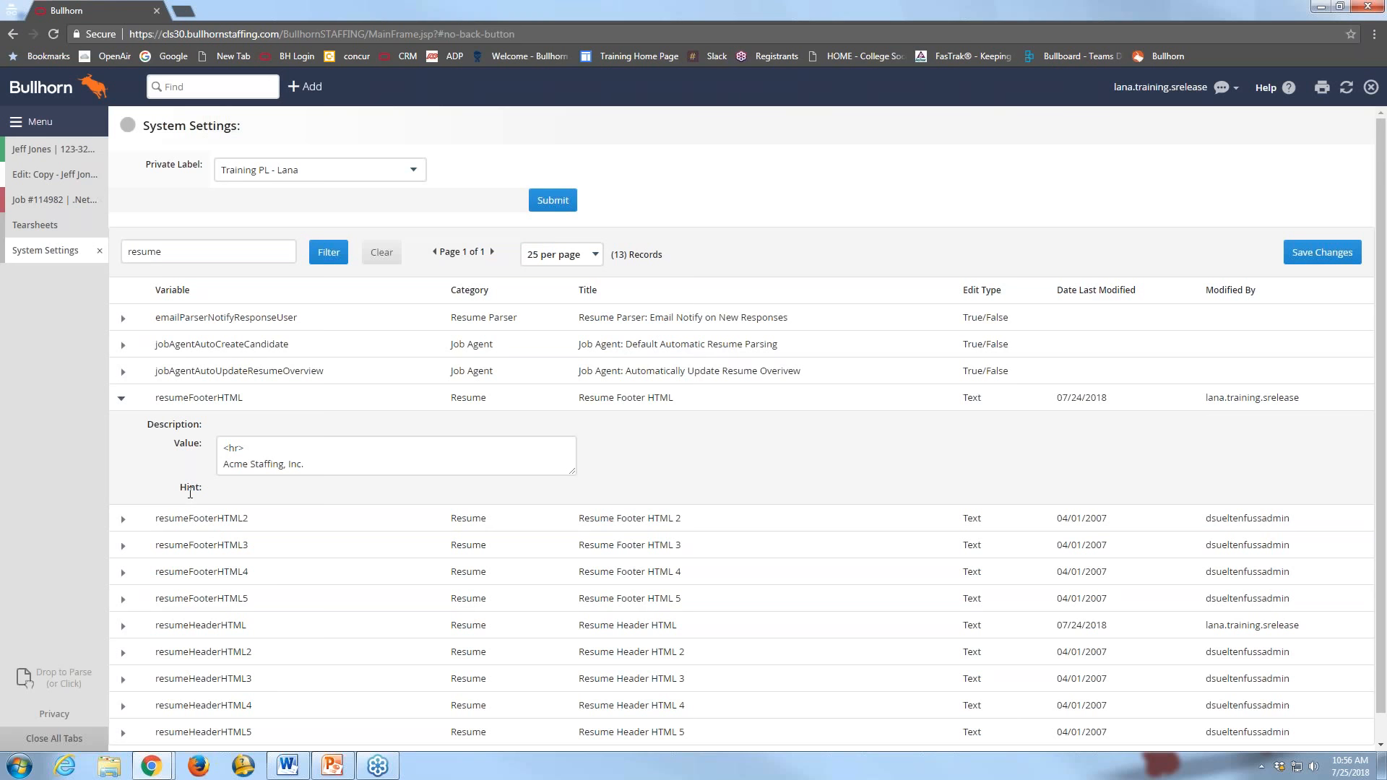
Create a standard resume from the candidate's Select an Action menu, review it, then close it
click(50, 158)
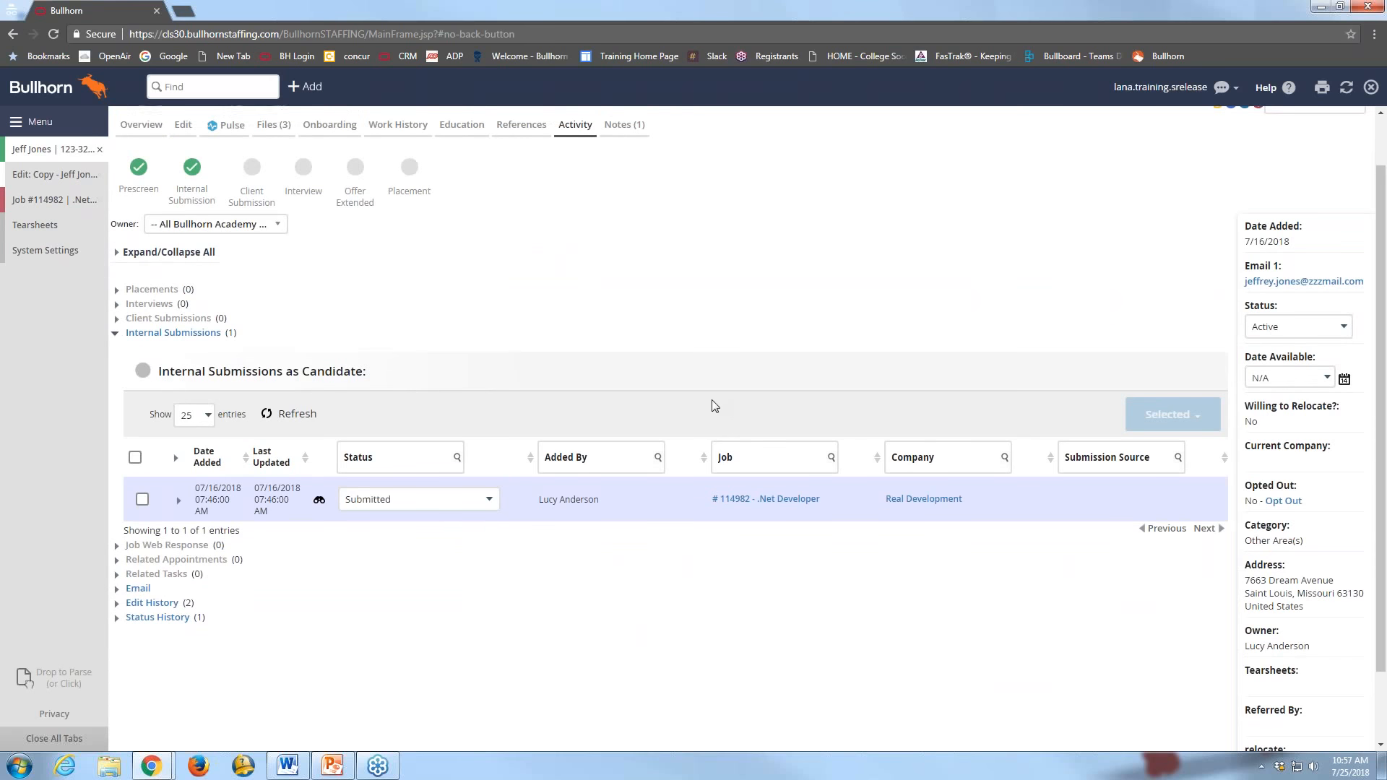
click(1289, 160)
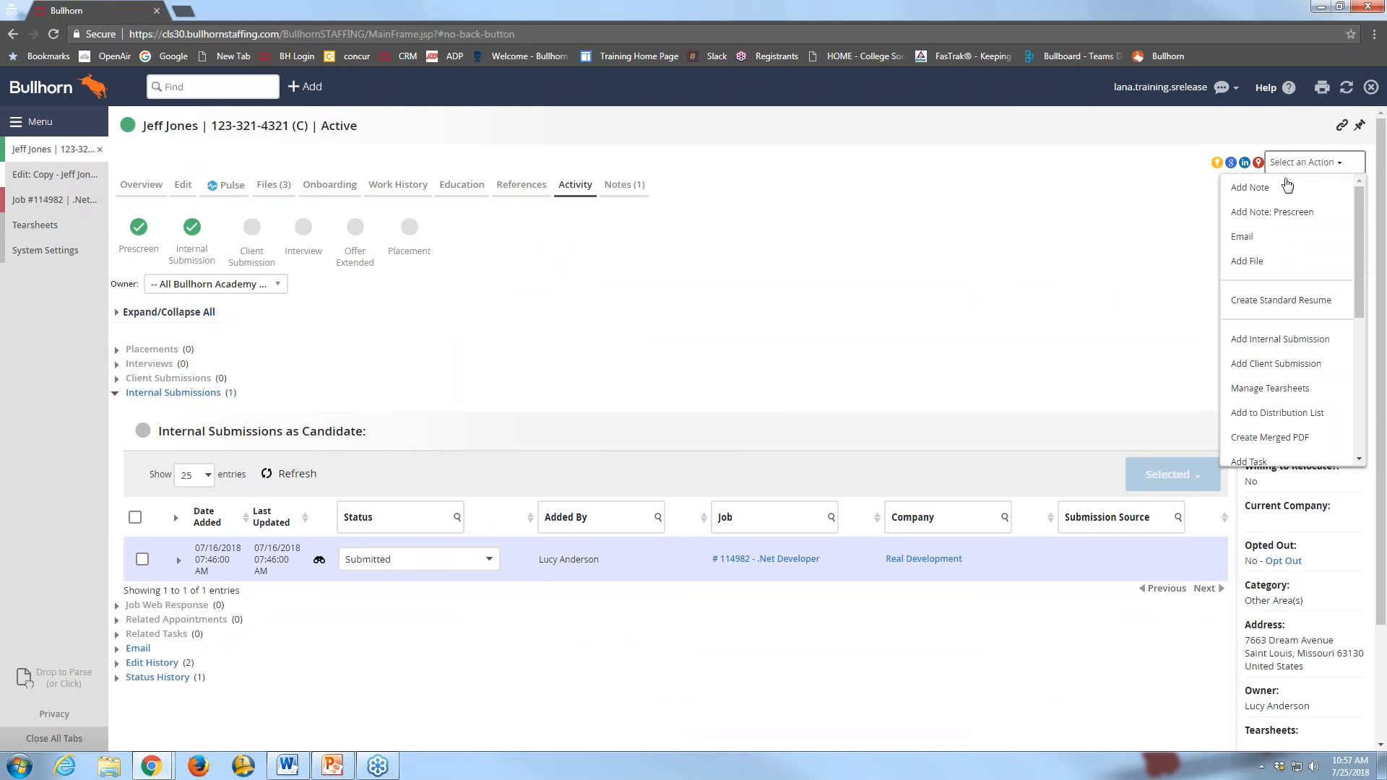
click(1278, 305)
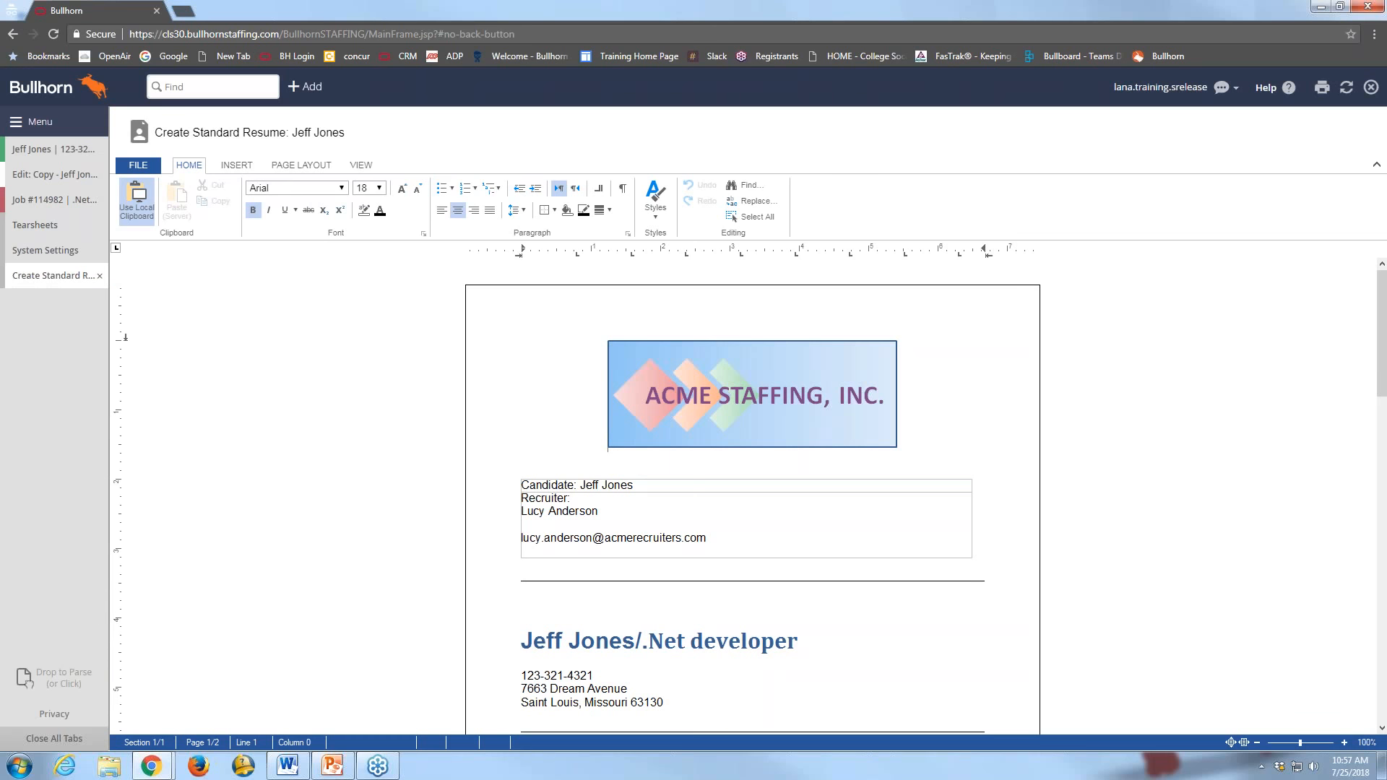
click(100, 276)
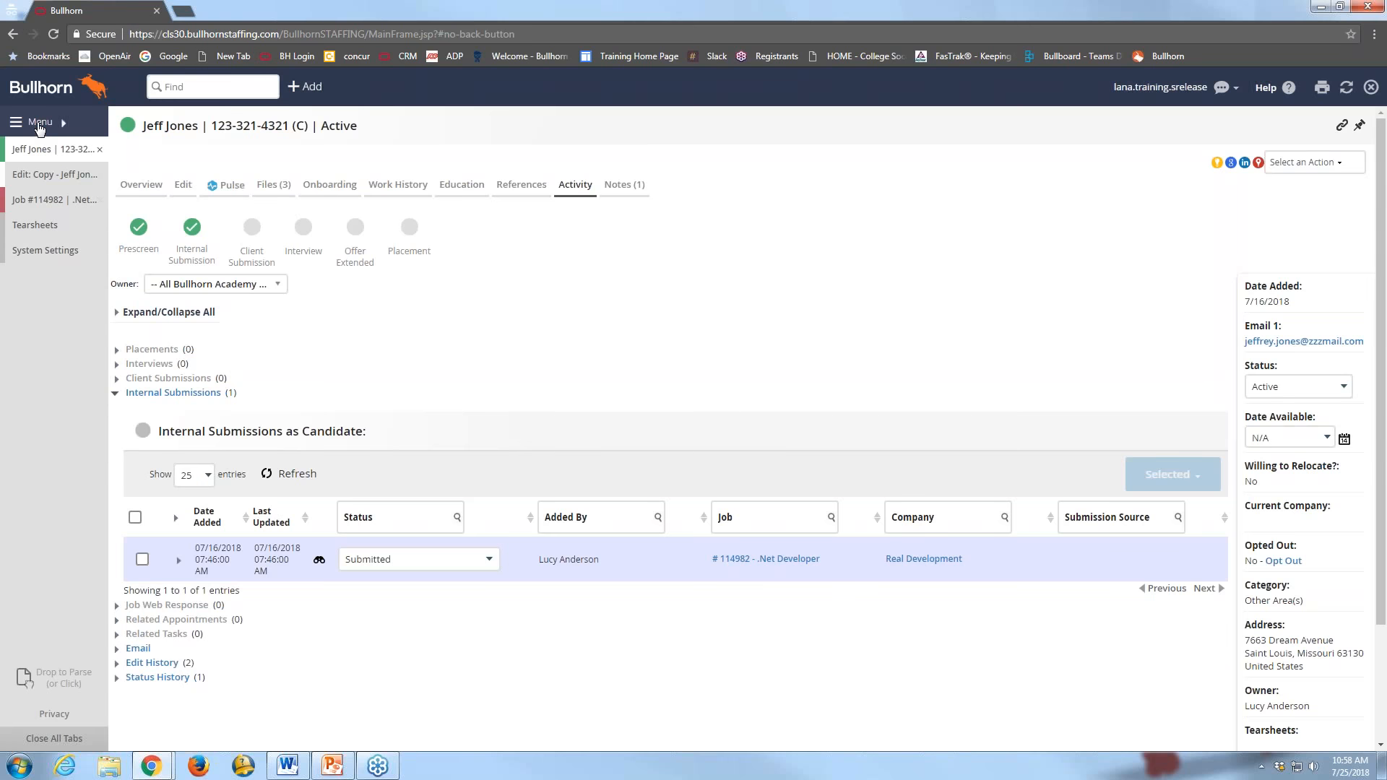
Open the Recruiting Activity Report from Home > Reporting > Standard Reports
click(39, 126)
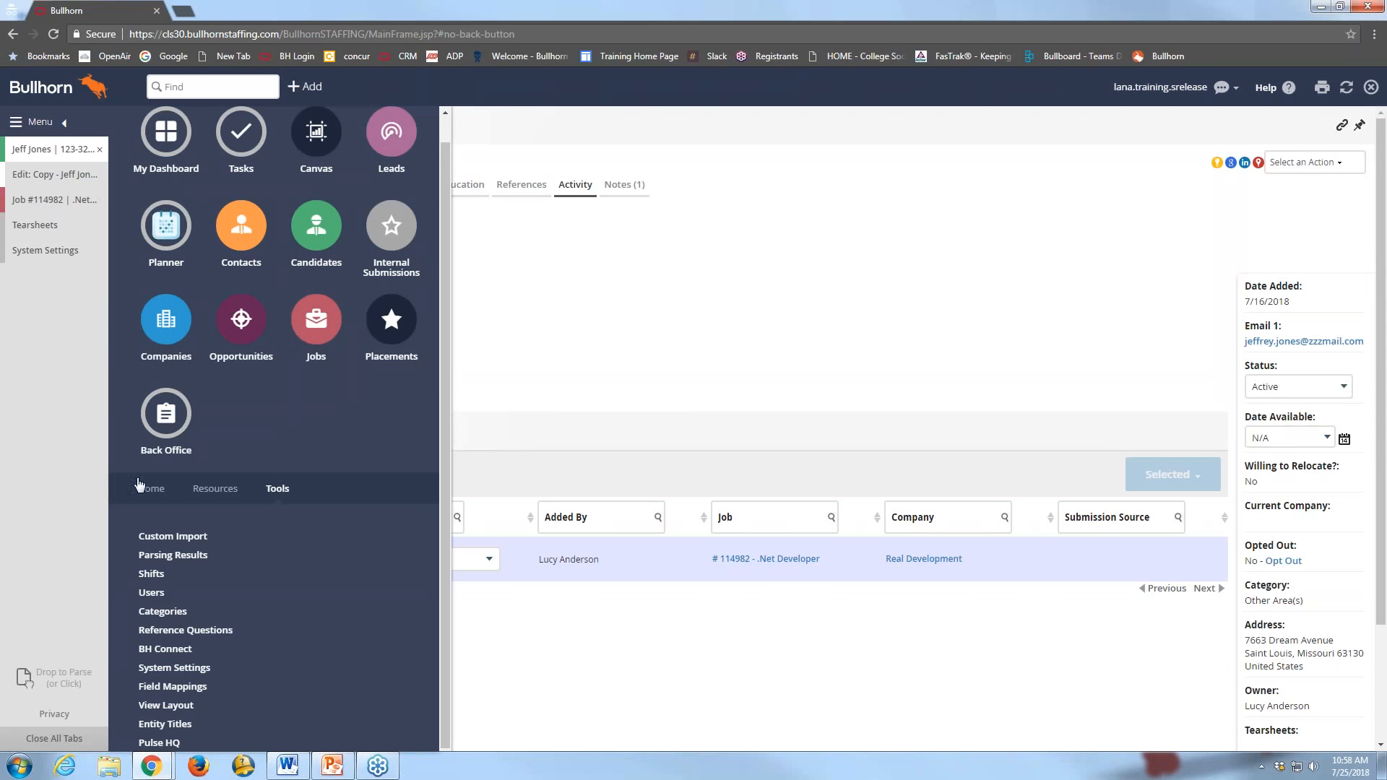
click(151, 491)
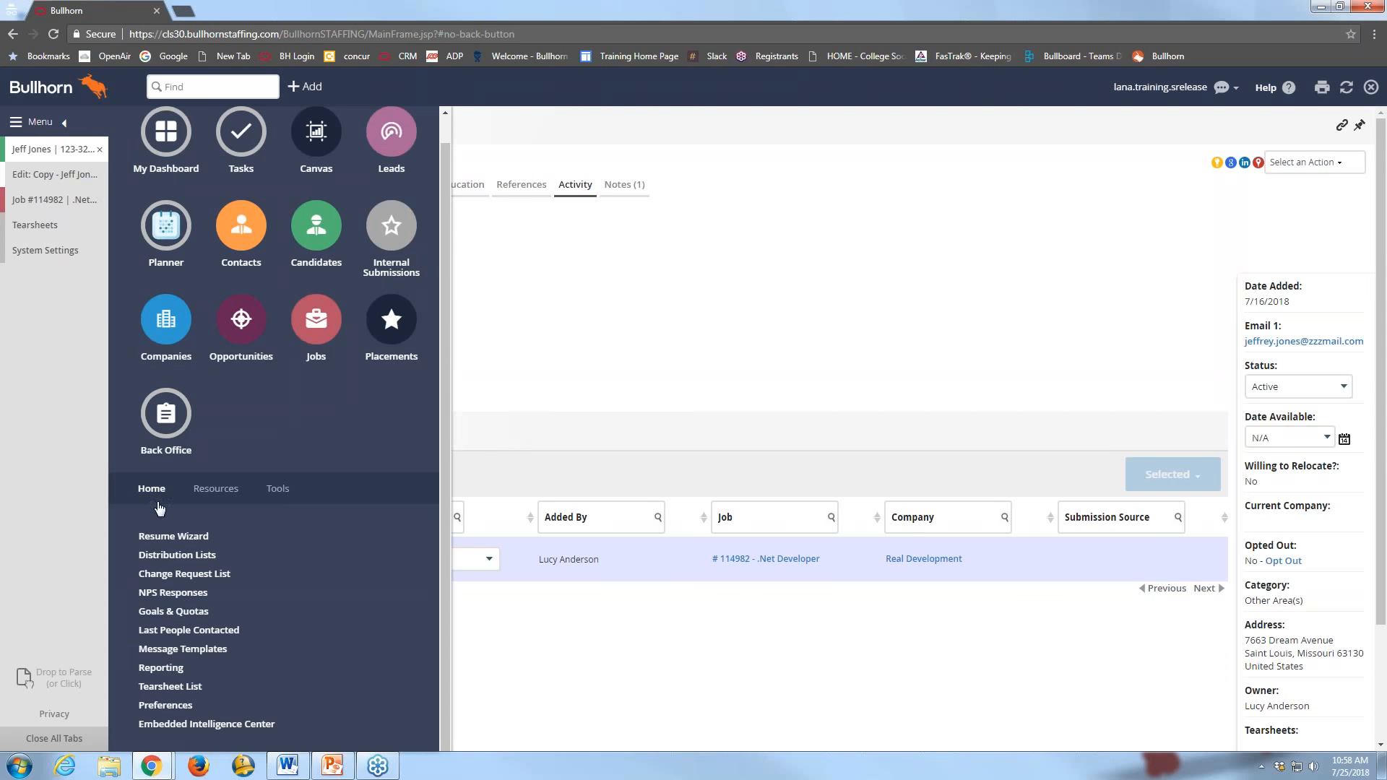
click(162, 668)
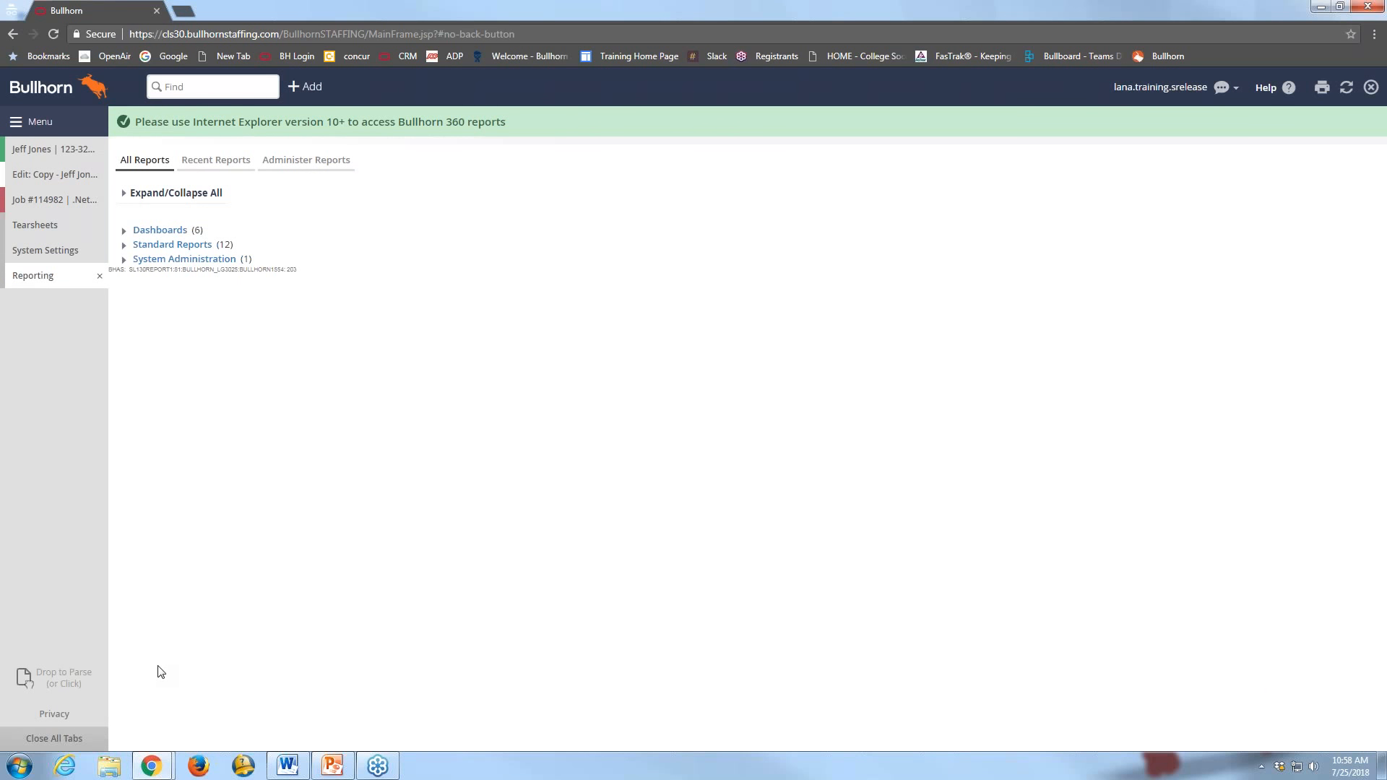
click(125, 246)
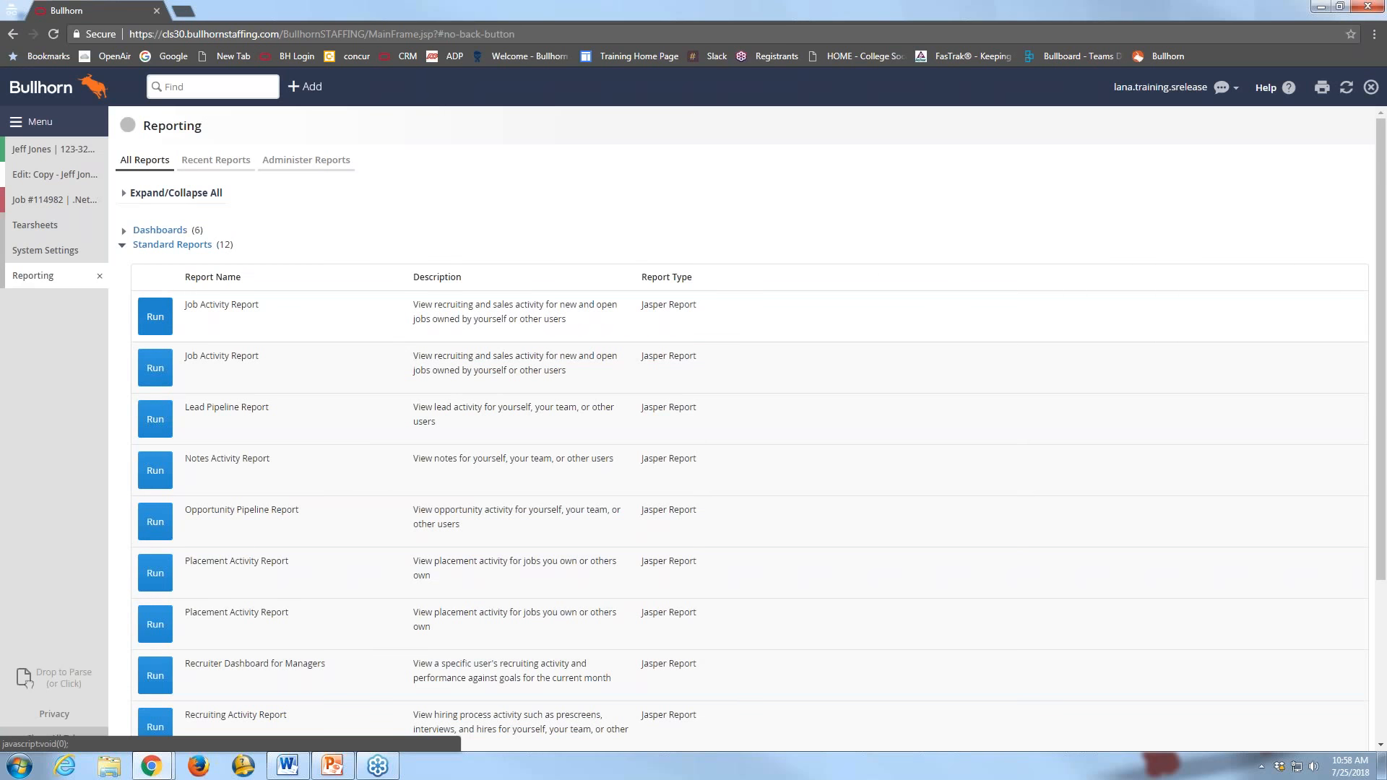
scroll(254, 485, down, 1)
scroll(224, 533, down, 3)
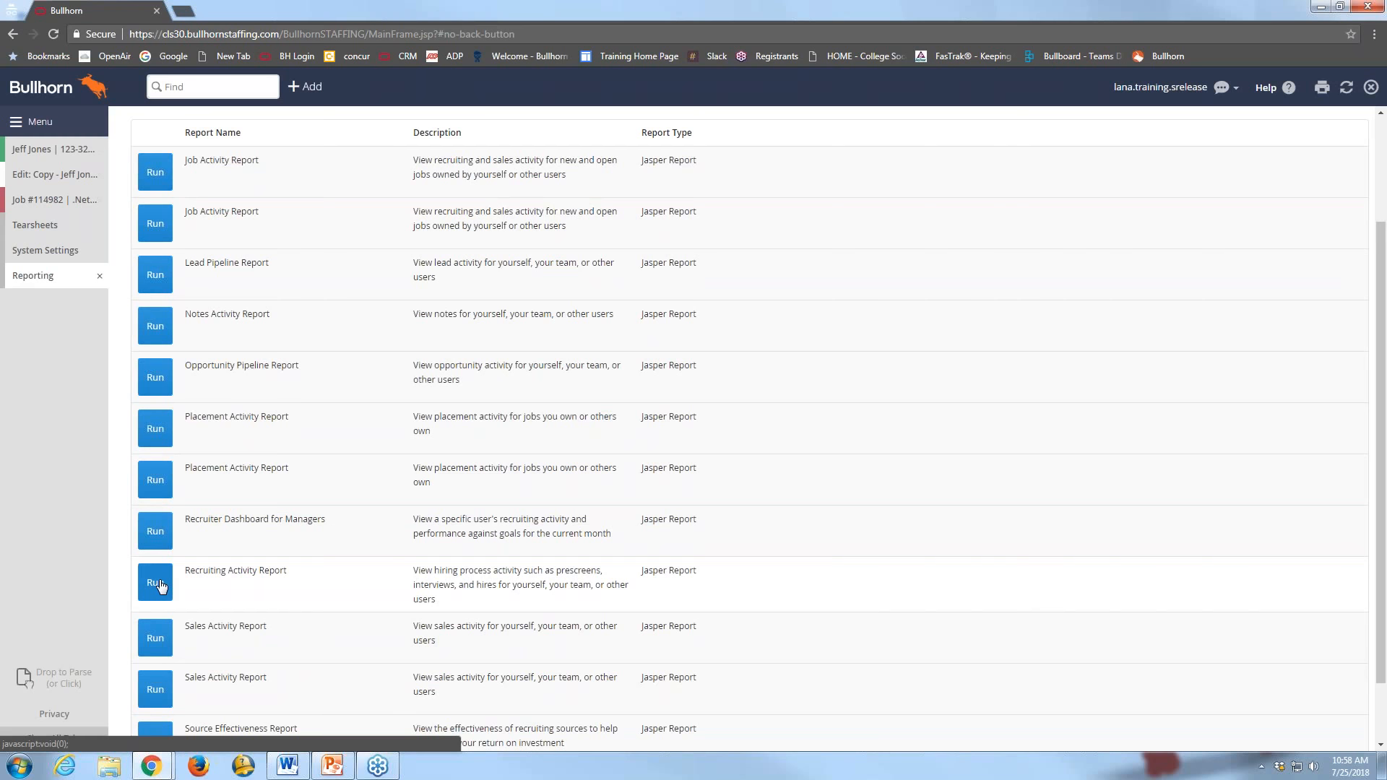
click(156, 583)
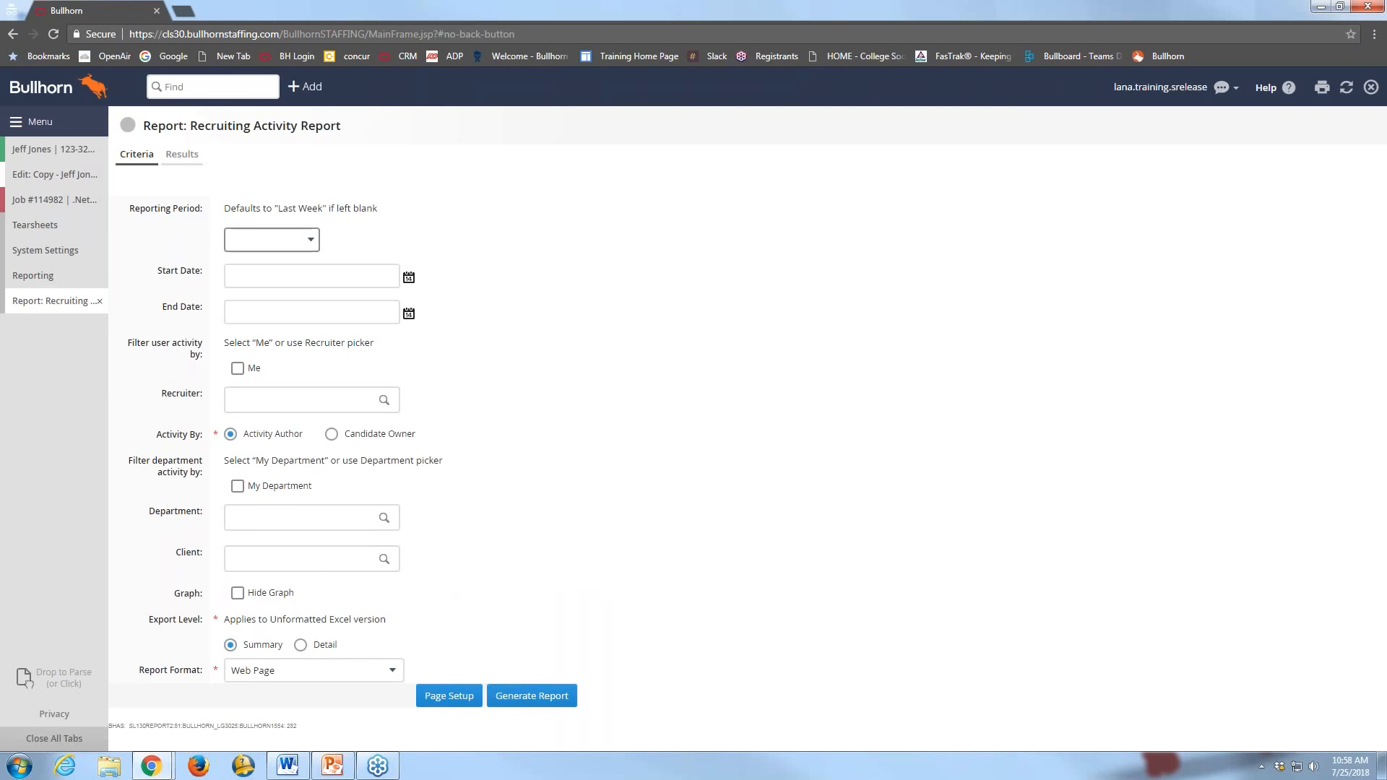
Generate the report for Last Quarter limited to My Department, enabling its Flash chart
click(287, 240)
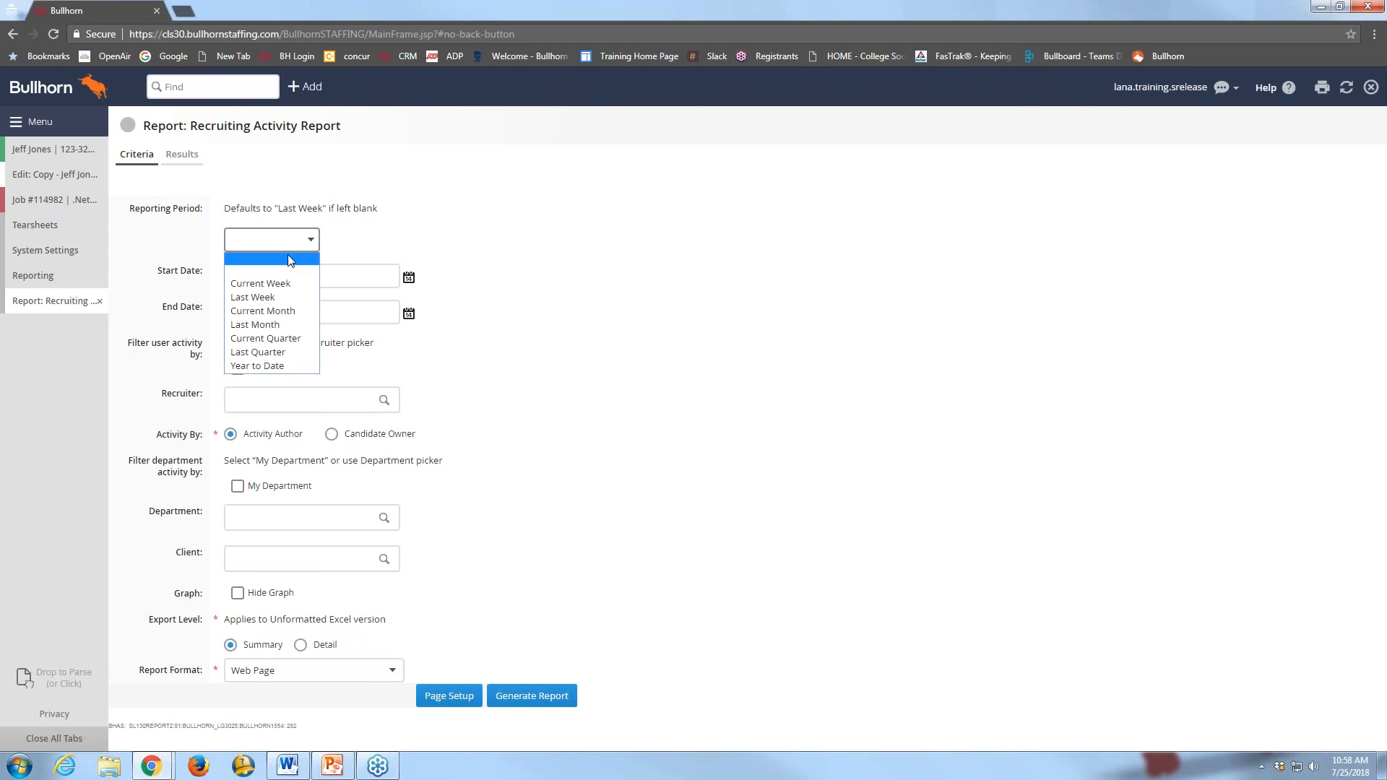
click(286, 353)
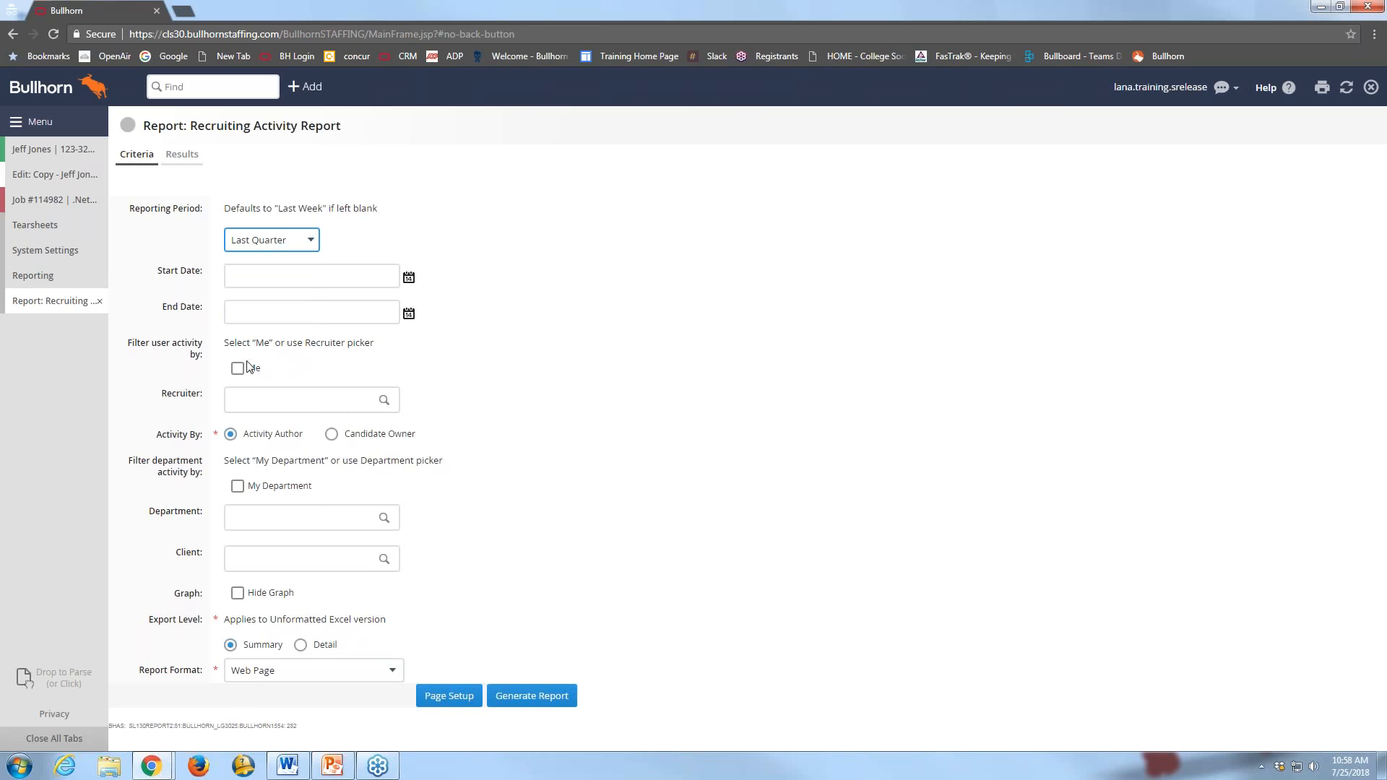
click(240, 489)
click(535, 697)
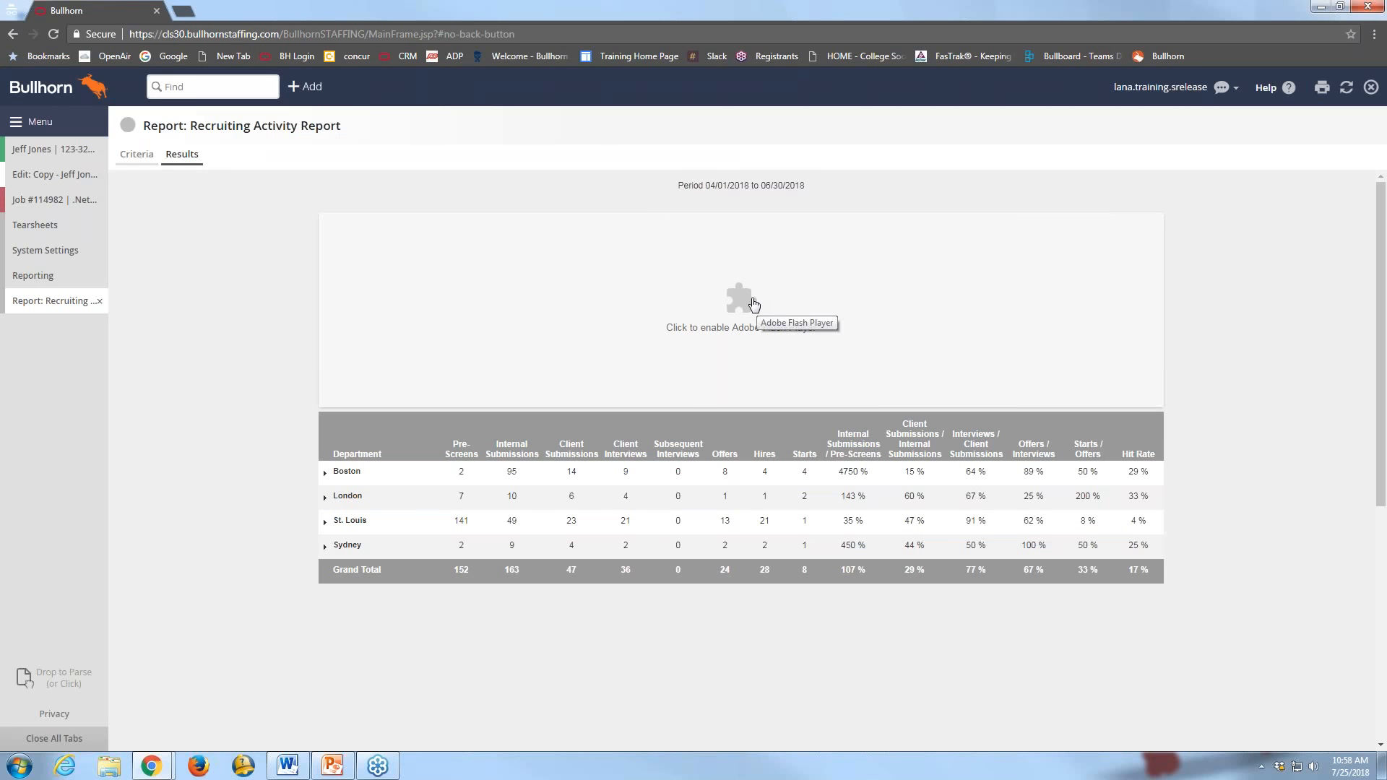
click(753, 303)
Allow Flash, reload the page, and reopen the Recruiting Activity Report from Standard Reports
click(224, 124)
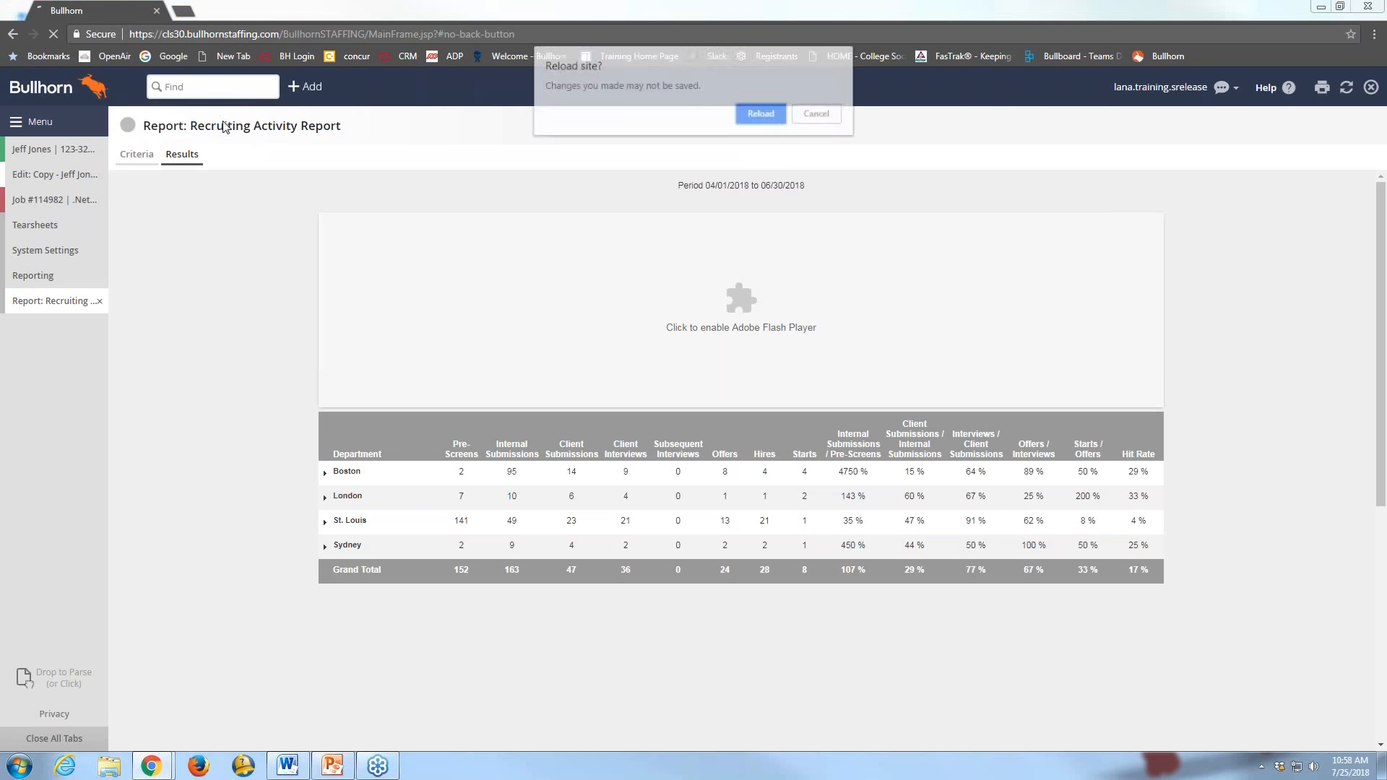
click(762, 114)
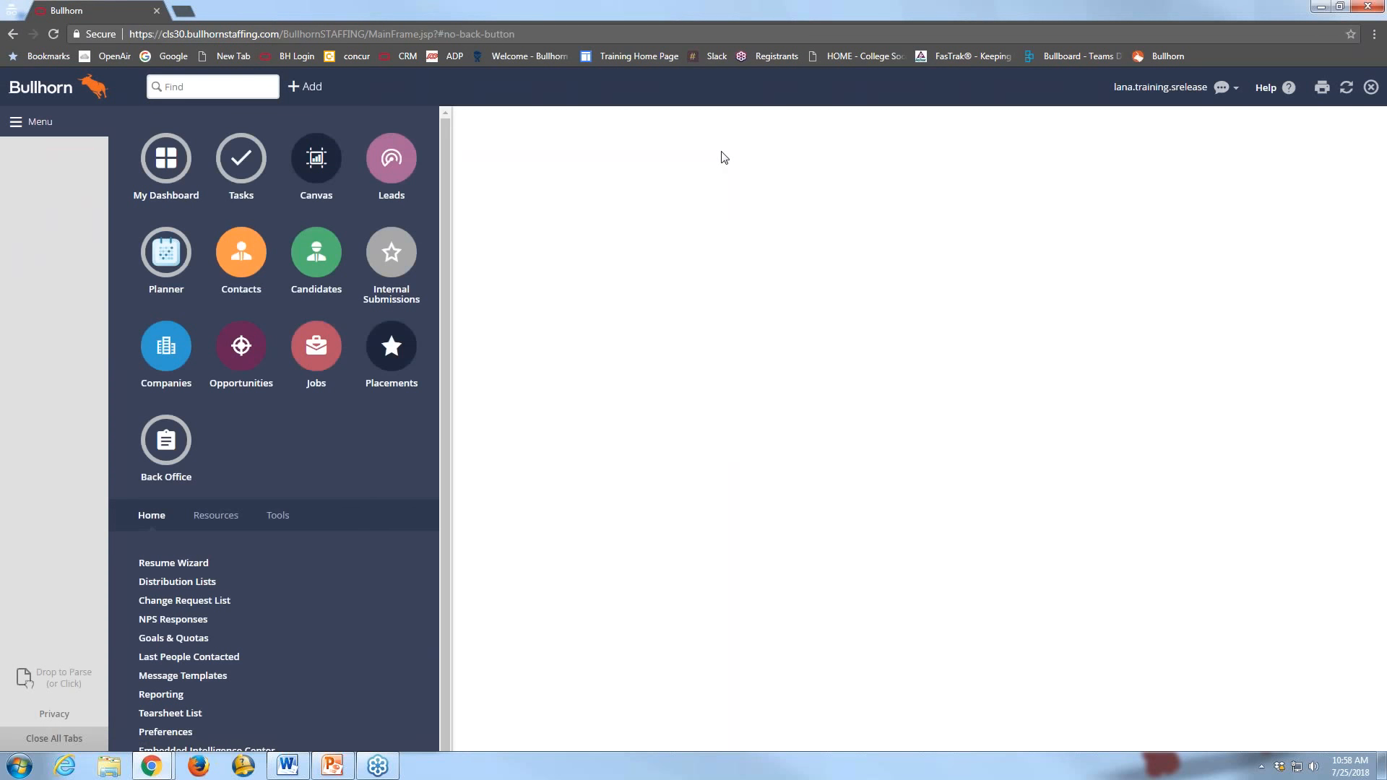
click(173, 696)
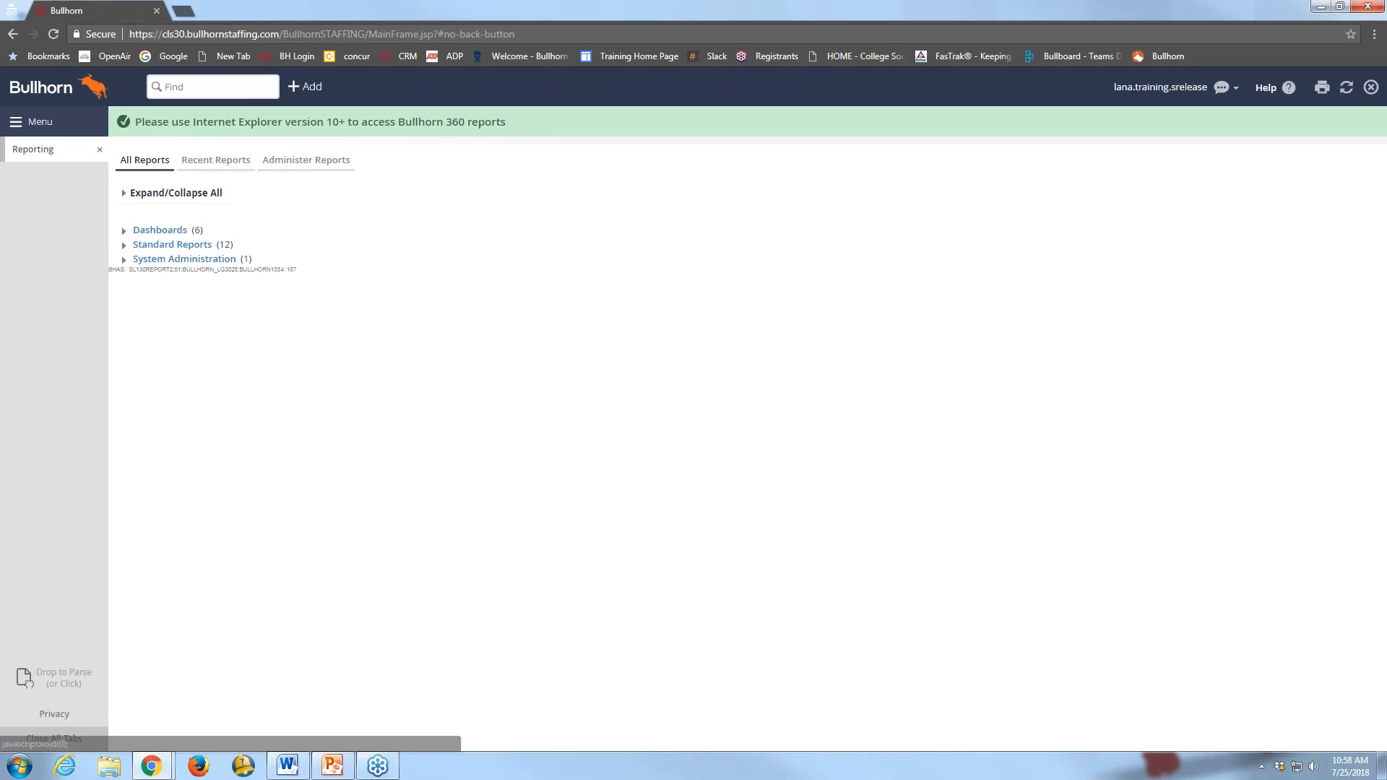
click(125, 247)
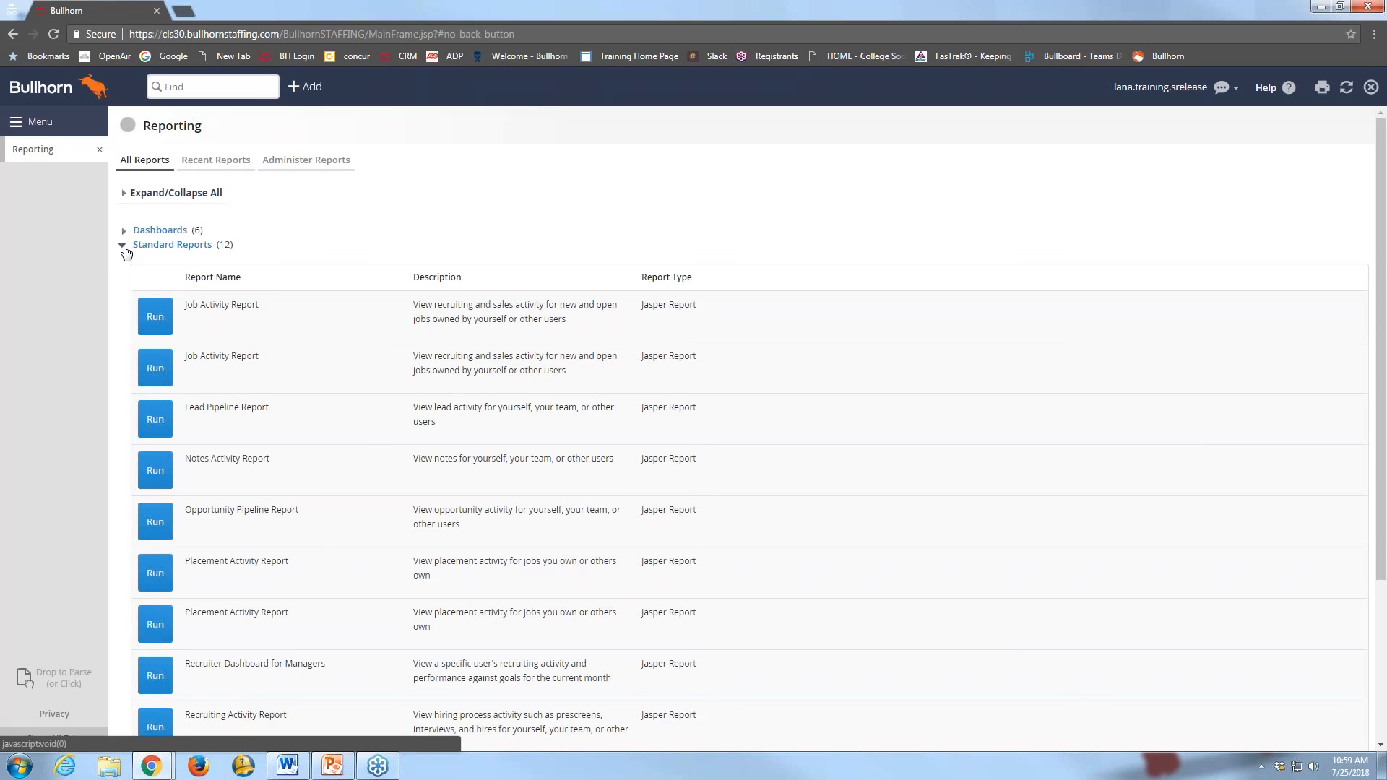
scroll(285, 458, down, 1)
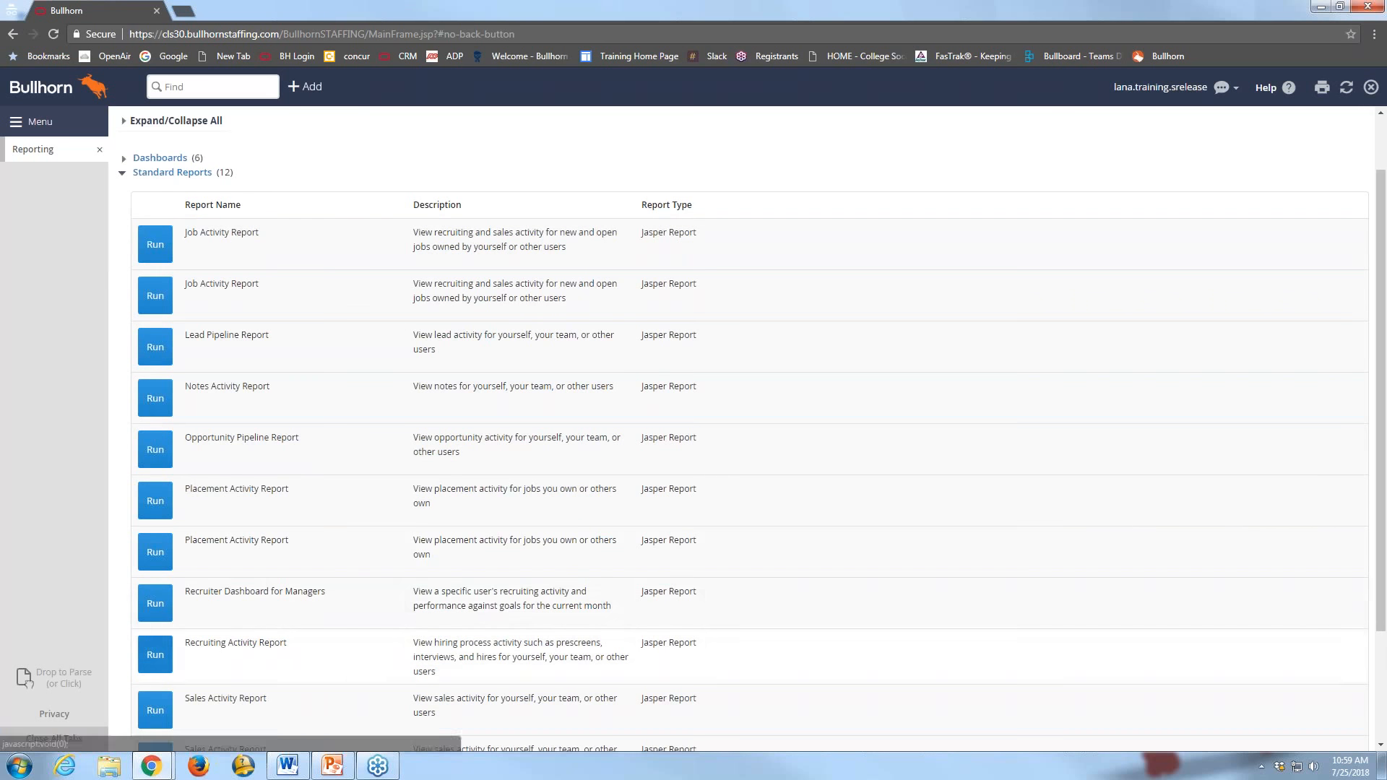
click(155, 647)
Regenerate the report for Last Quarter and My Department so the bar chart appears
click(273, 239)
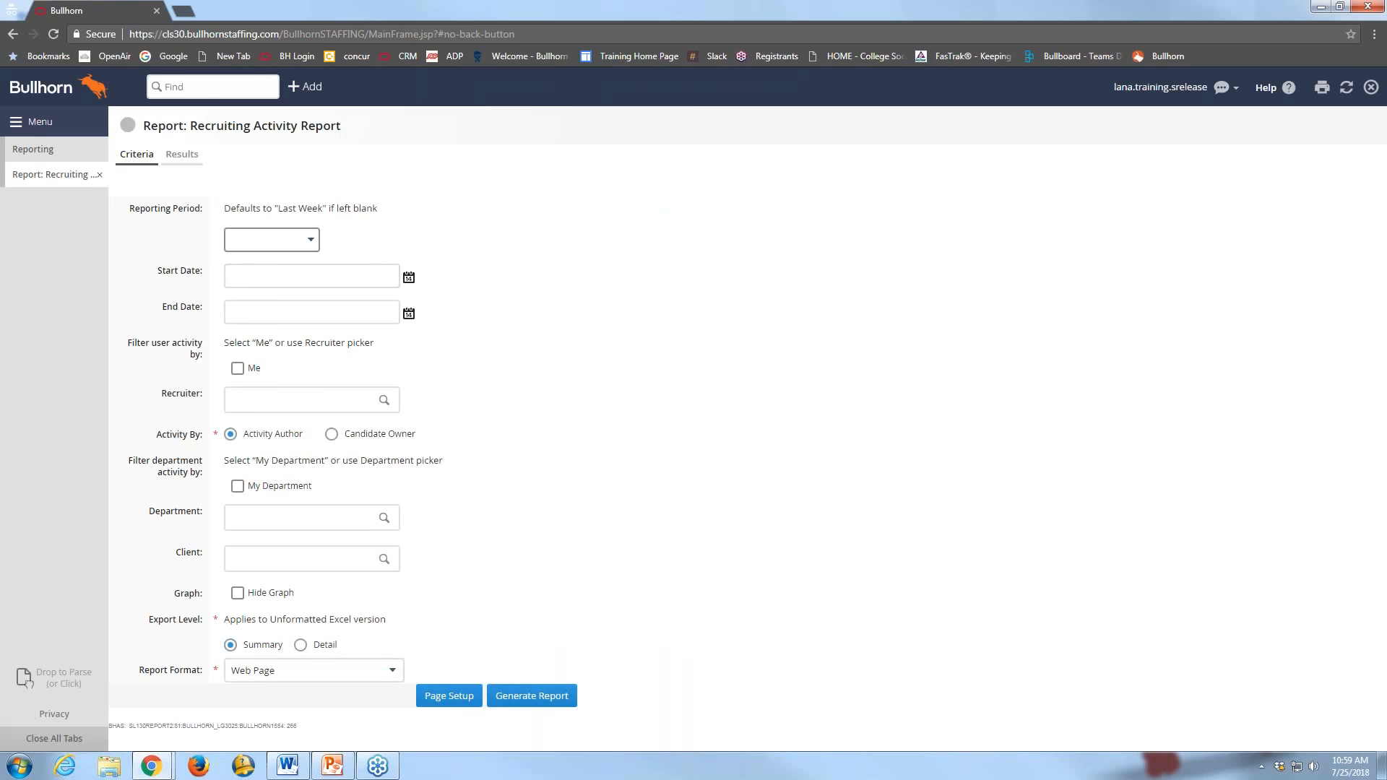
click(290, 352)
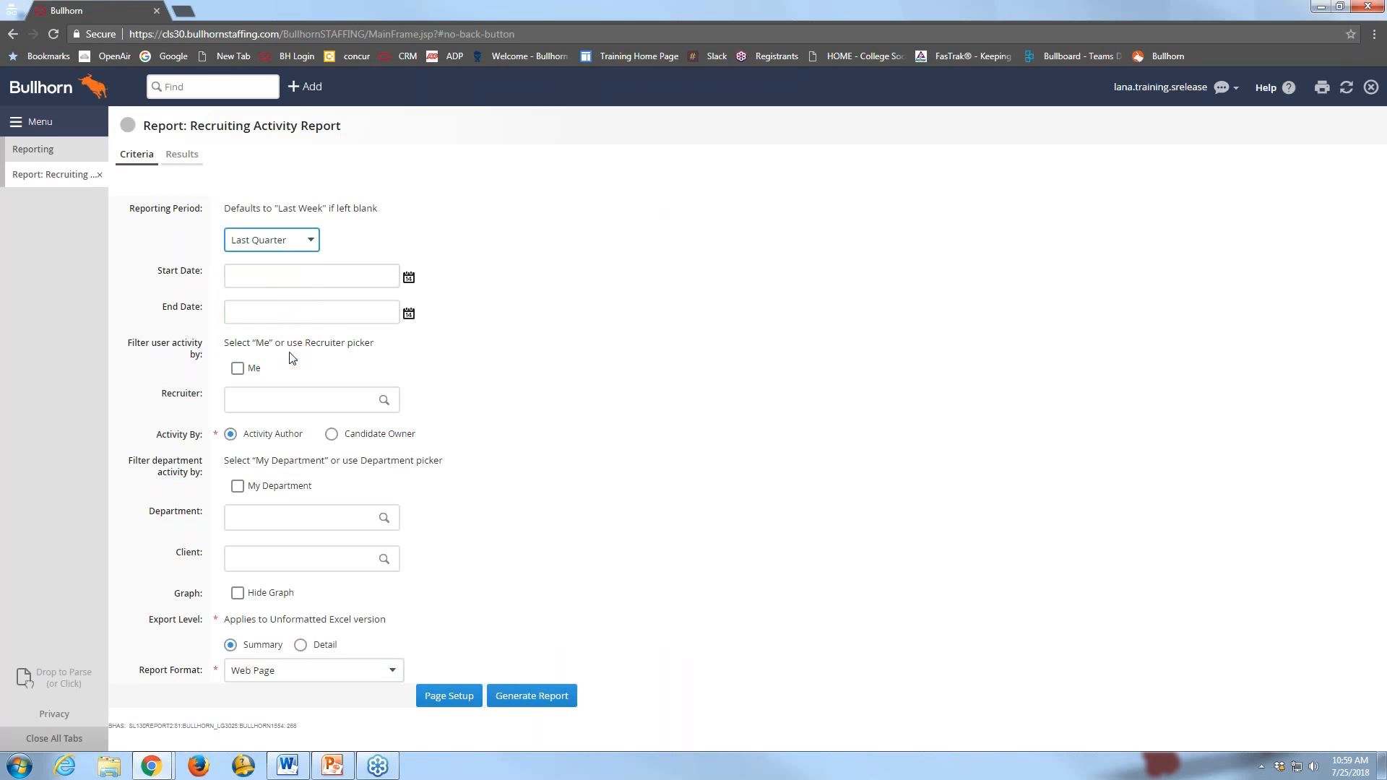
click(237, 485)
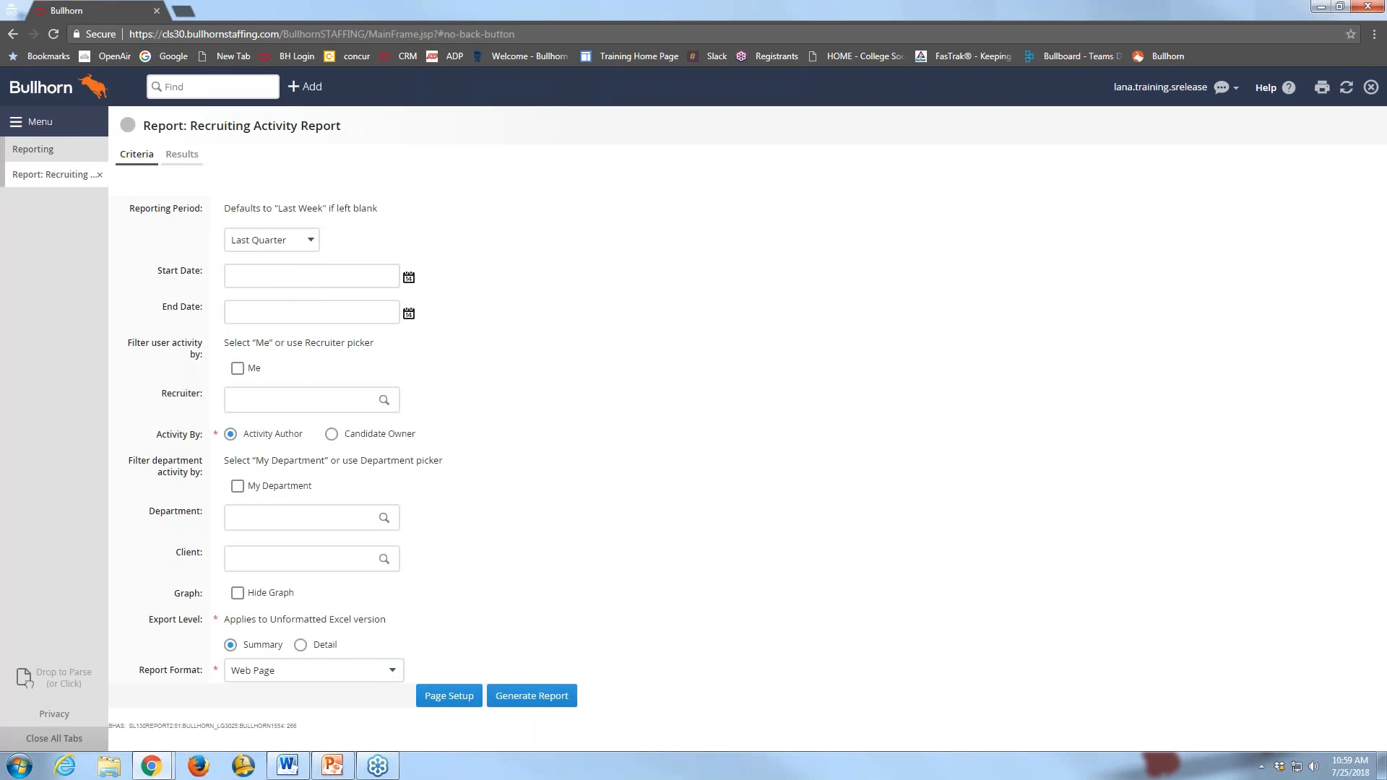
click(555, 698)
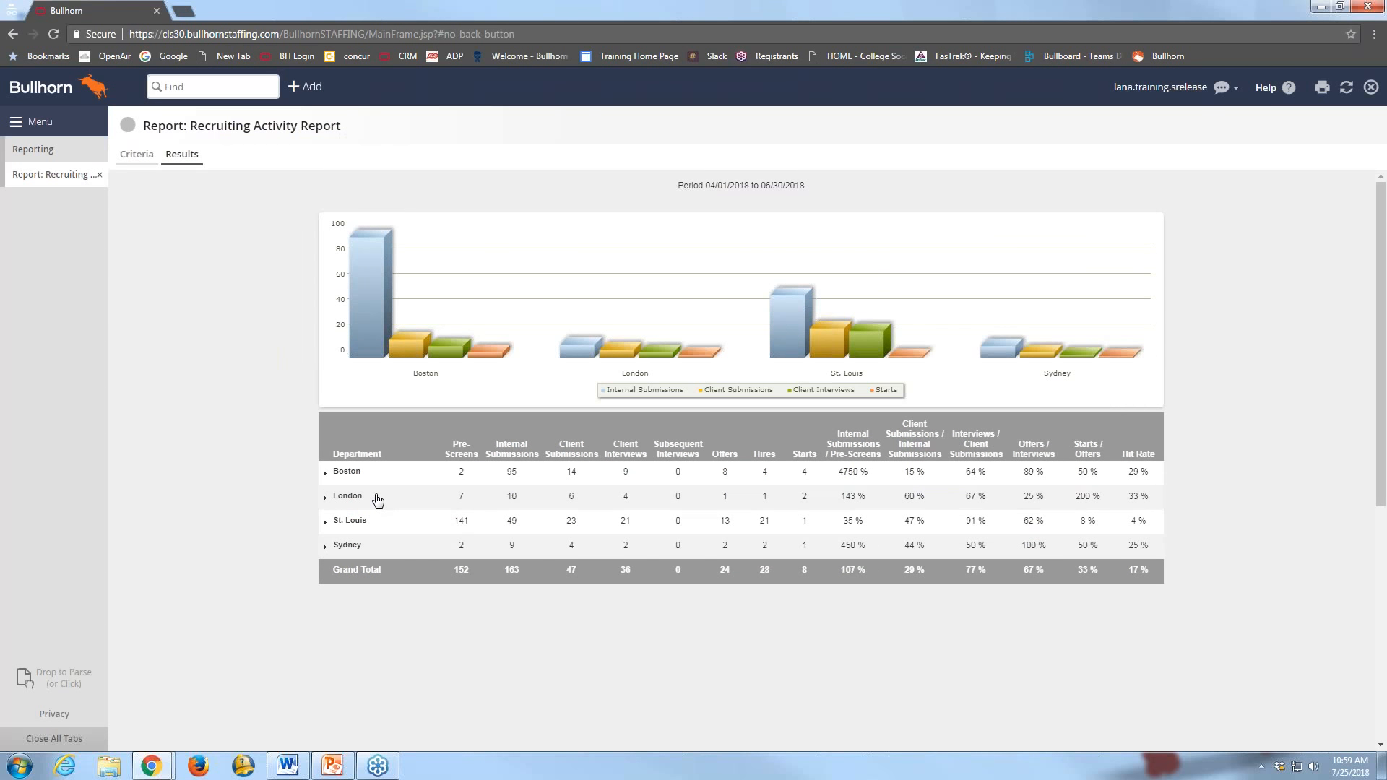
Expand Boston by recruiter and browse one recruiter's submissions, interviews and offers
click(324, 475)
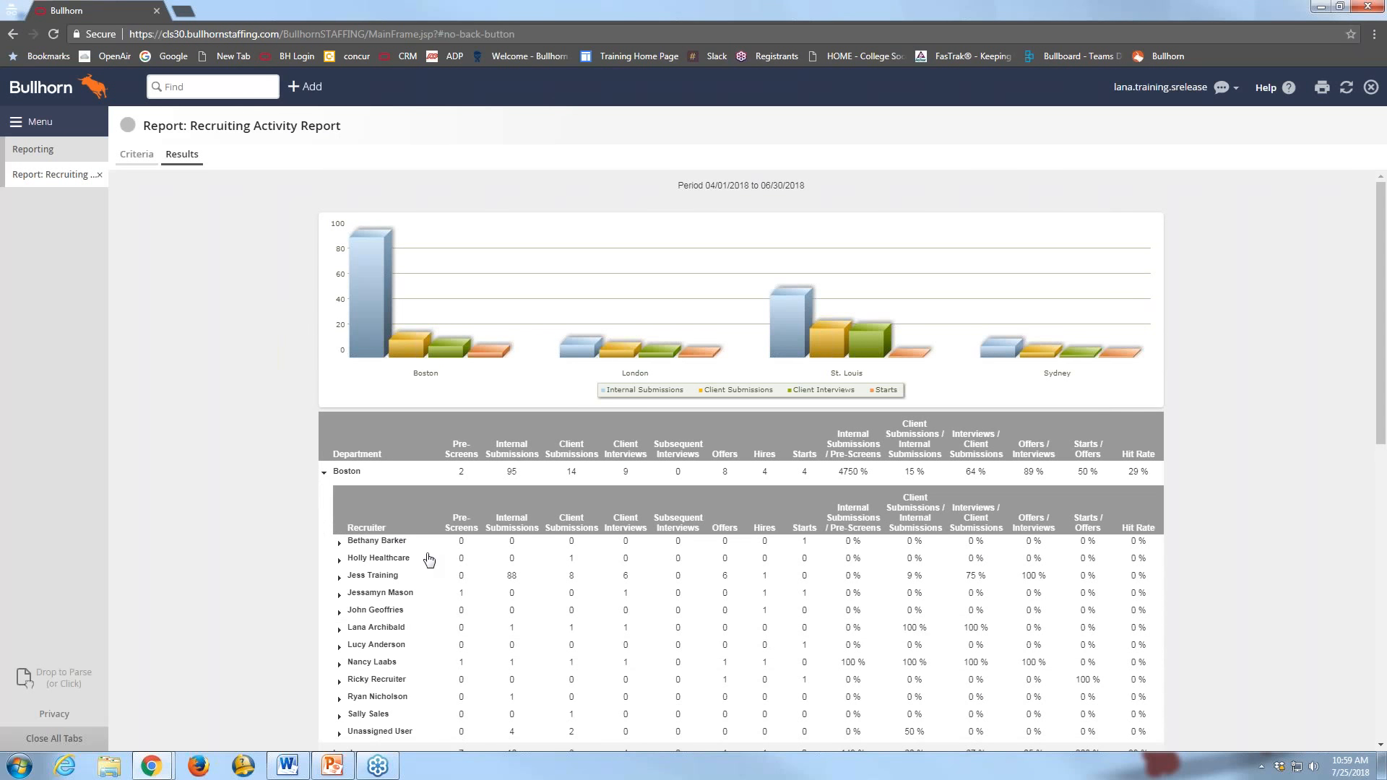
scroll(428, 558, down, 1)
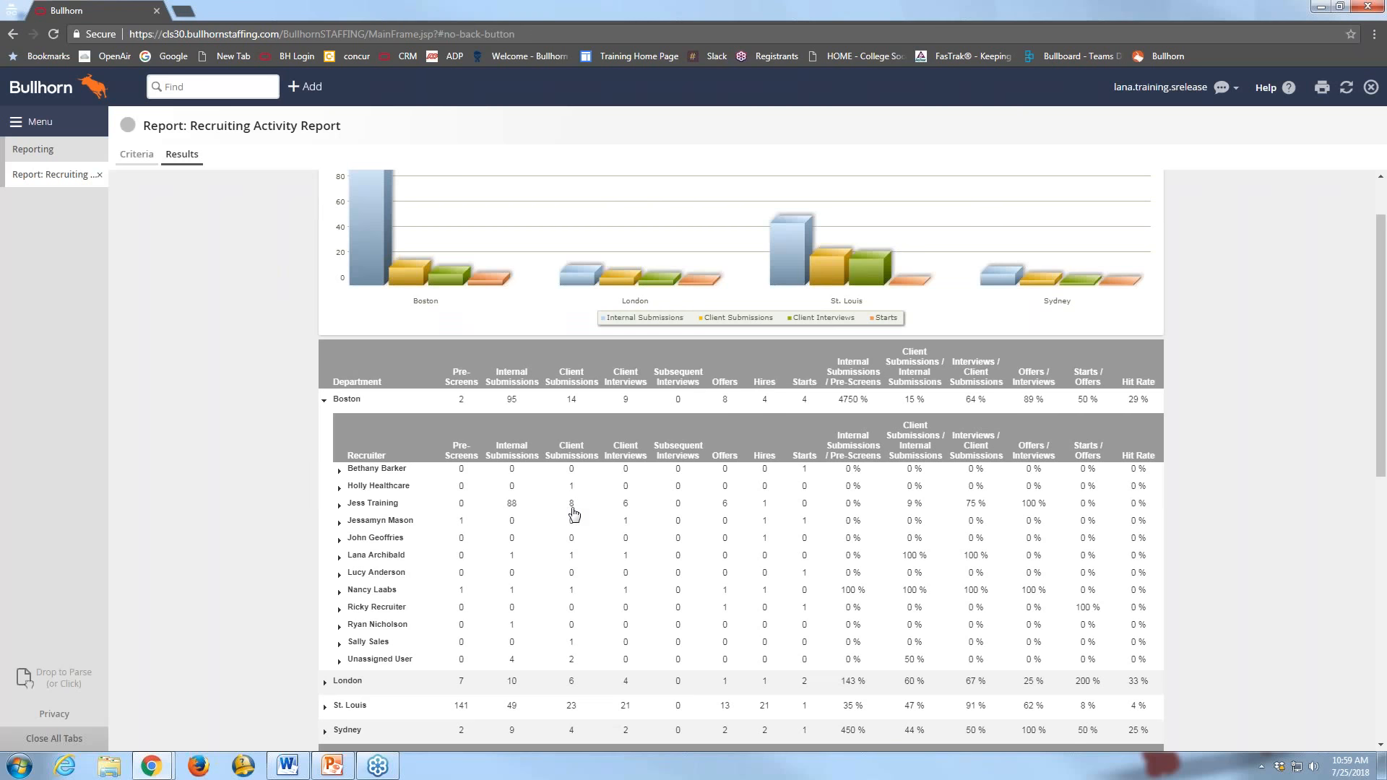
click(338, 505)
scroll(456, 365, down, 11)
scroll(455, 365, up, 1)
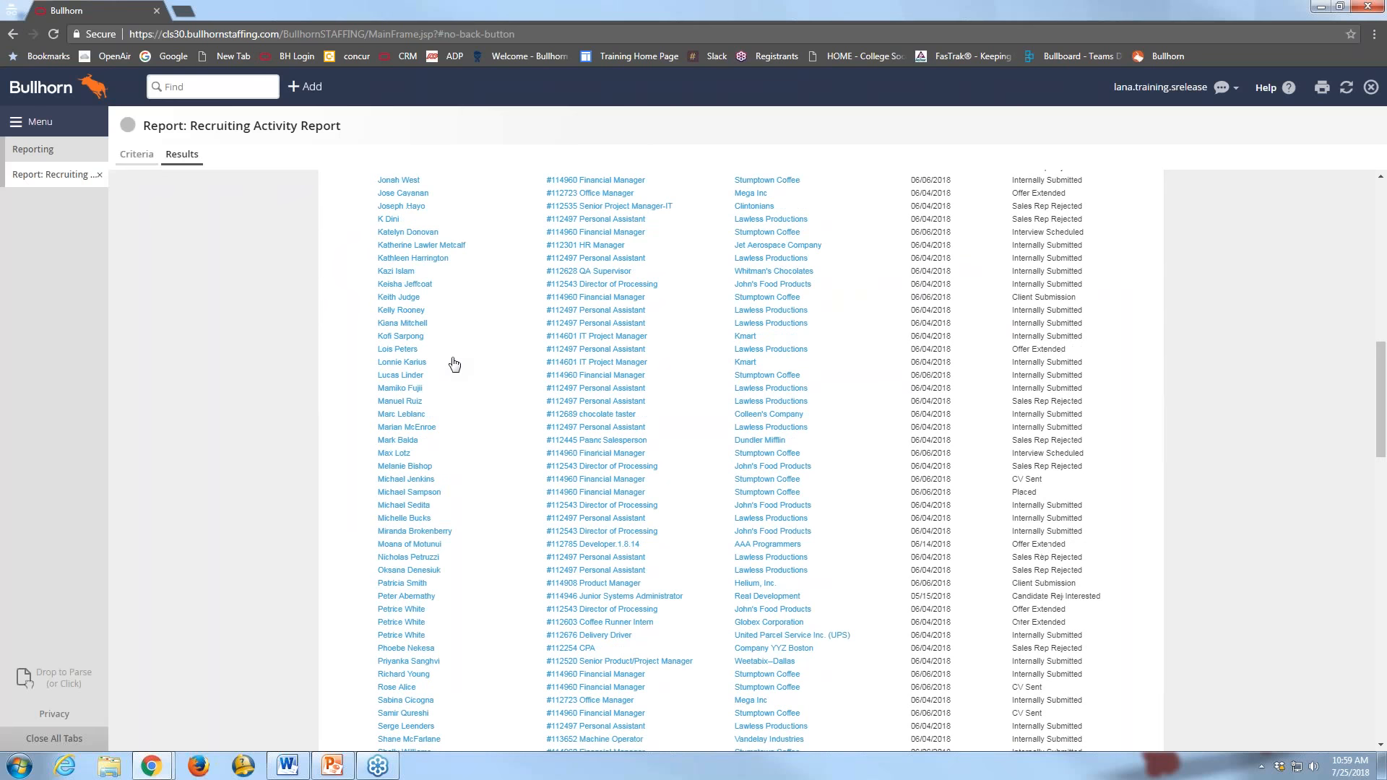
scroll(454, 364, down, 6)
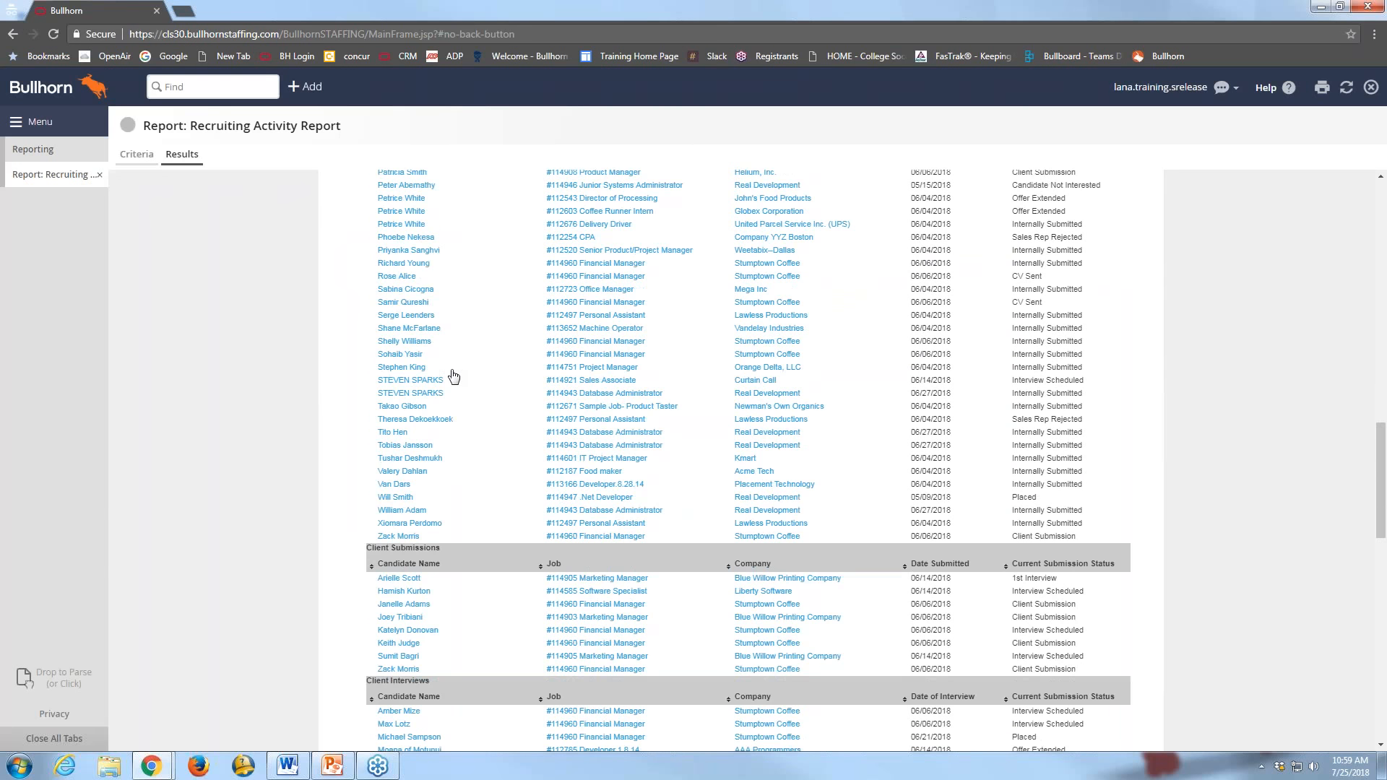
scroll(445, 451, down, 1)
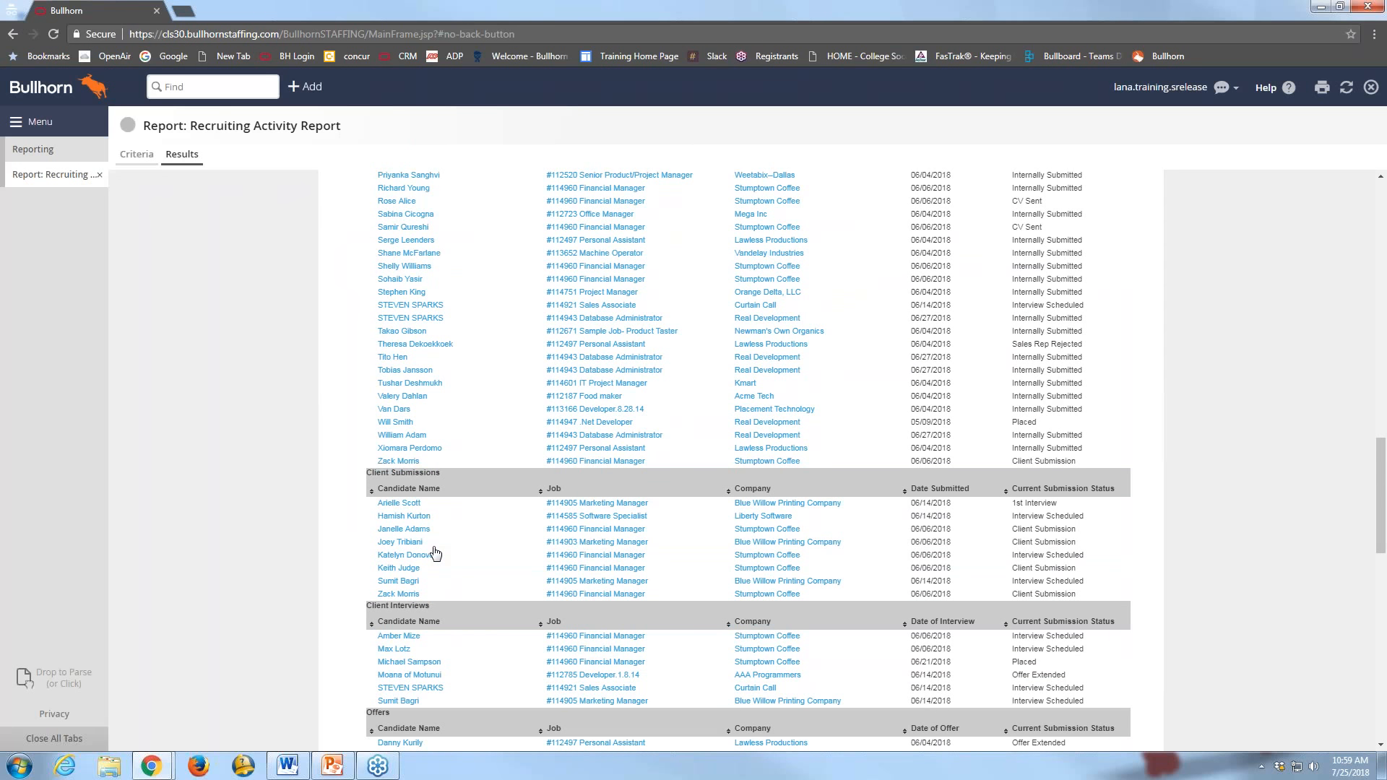